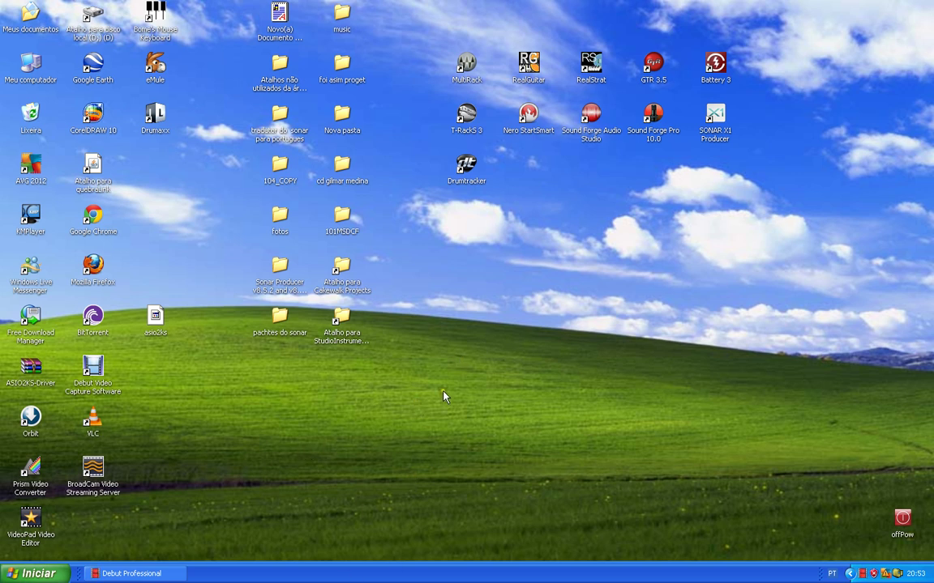
Step: Copy the text file "SERIAIS E CODE ATORIZE RESPONSE CAKEWALK ESTUDIO.SONAR 8.5" from the StudioInstrumentsSetup folder shortcut onto the desktop
{"action": "left_click", "coordinate": [343, 320]}
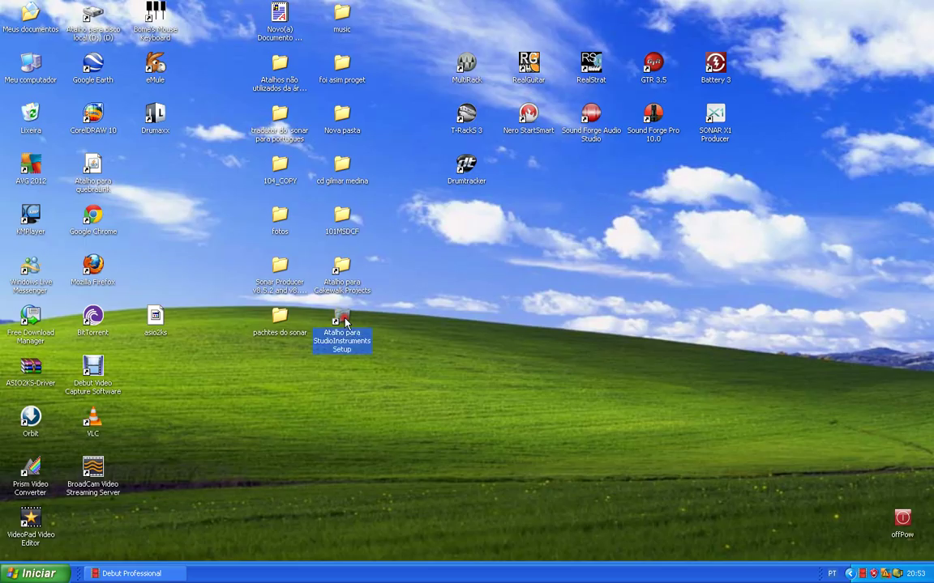
{"action": "double_click", "coordinate": [343, 320]}
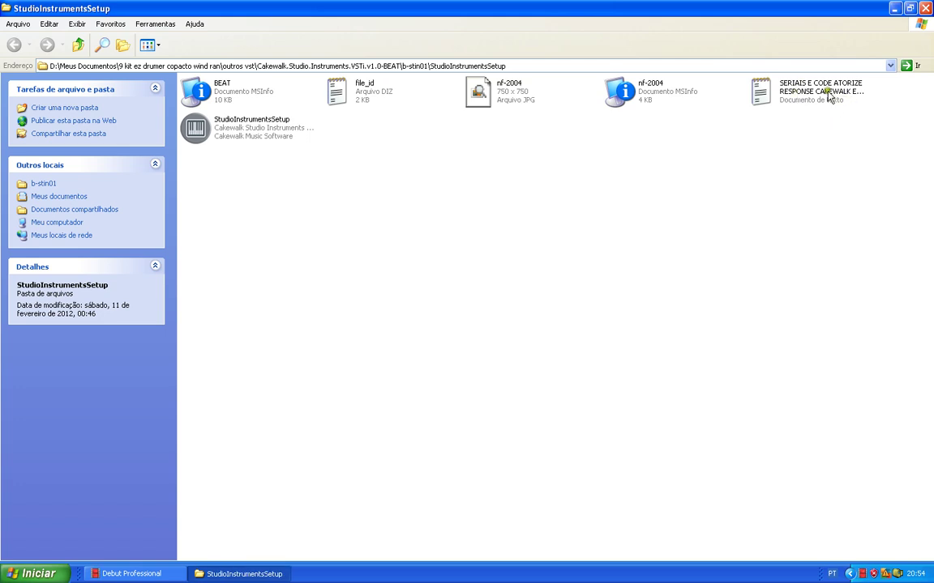
{"action": "left_click", "coordinate": [805, 99]}
{"action": "right_click", "coordinate": [802, 96]}
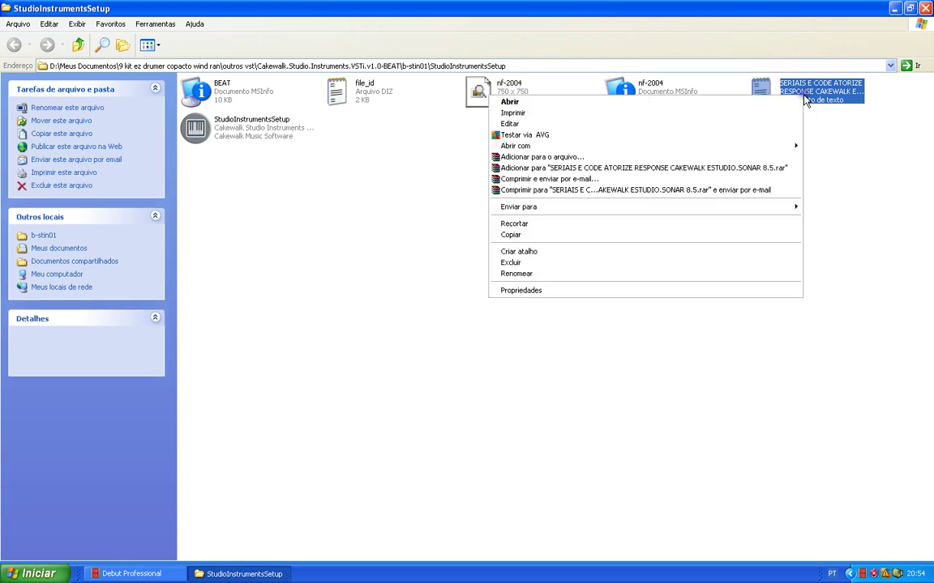
{"action": "left_click", "coordinate": [528, 235]}
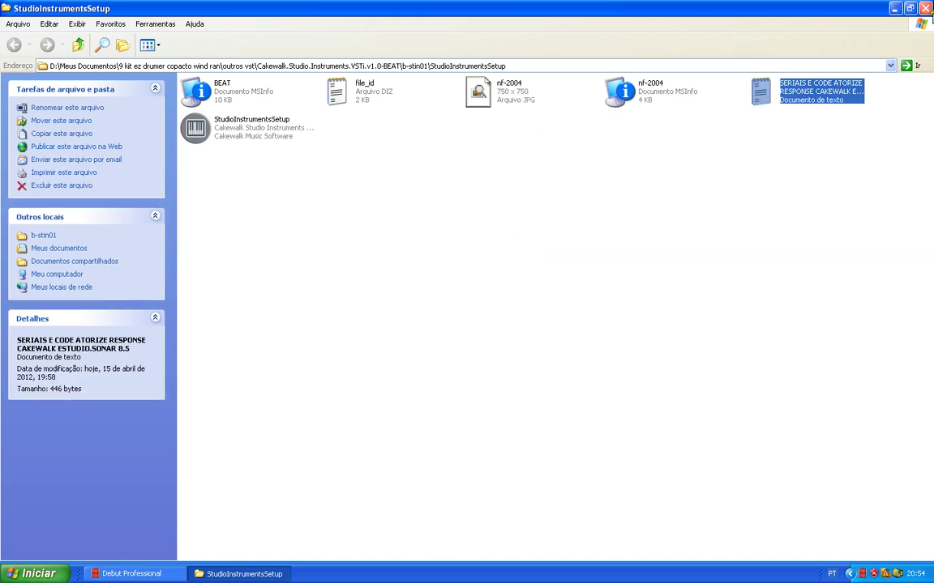
{"action": "left_click", "coordinate": [925, 8]}
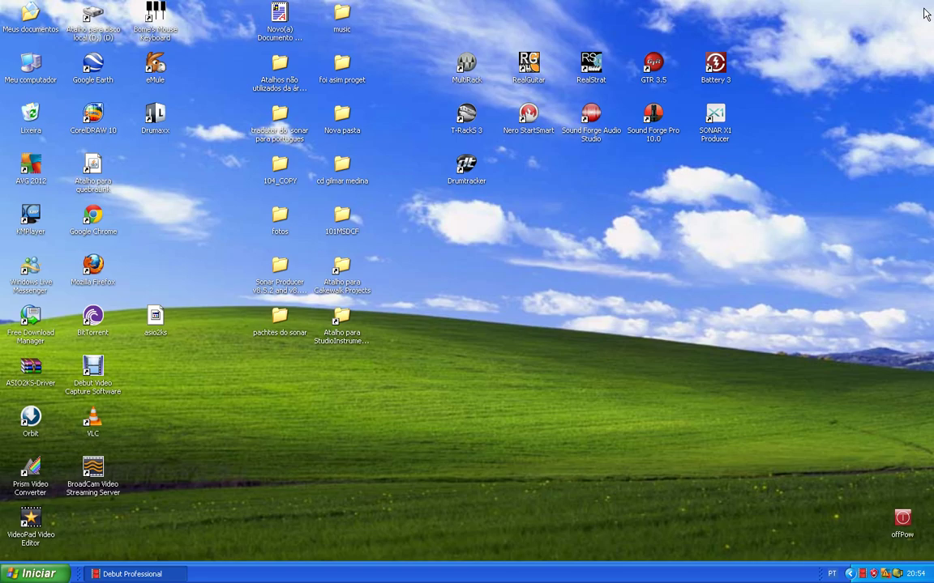
{"action": "right_click", "coordinate": [579, 243]}
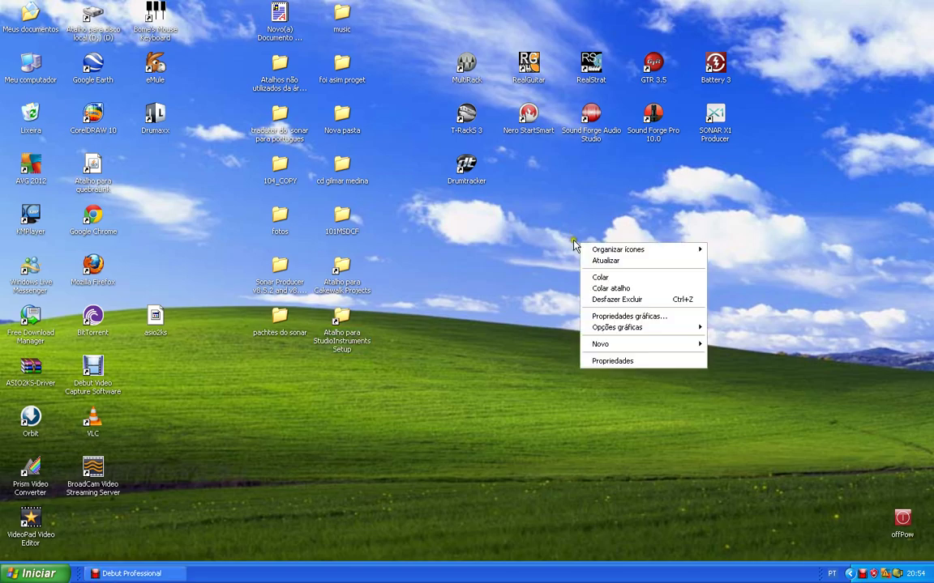
{"action": "left_click", "coordinate": [618, 277]}
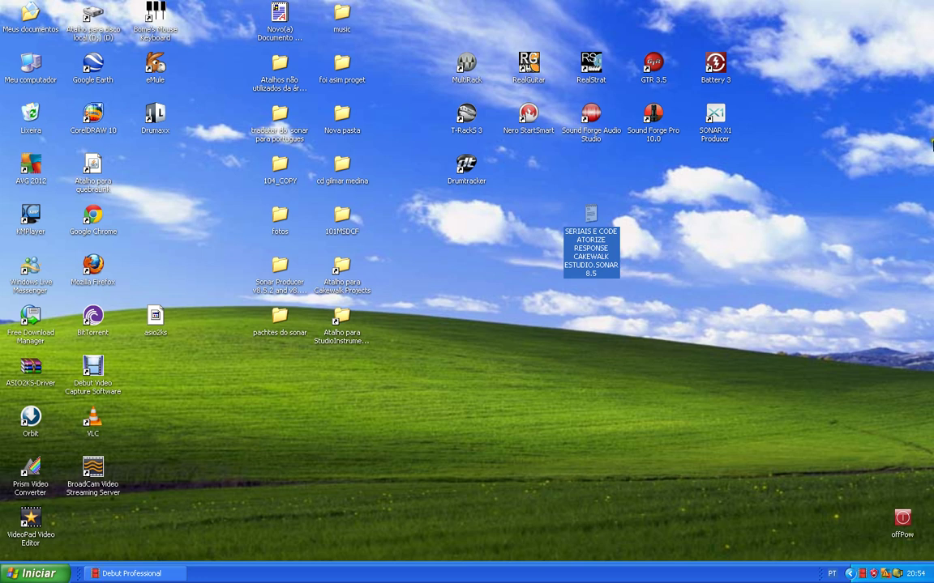
{"action": "left_click", "coordinate": [735, 268]}
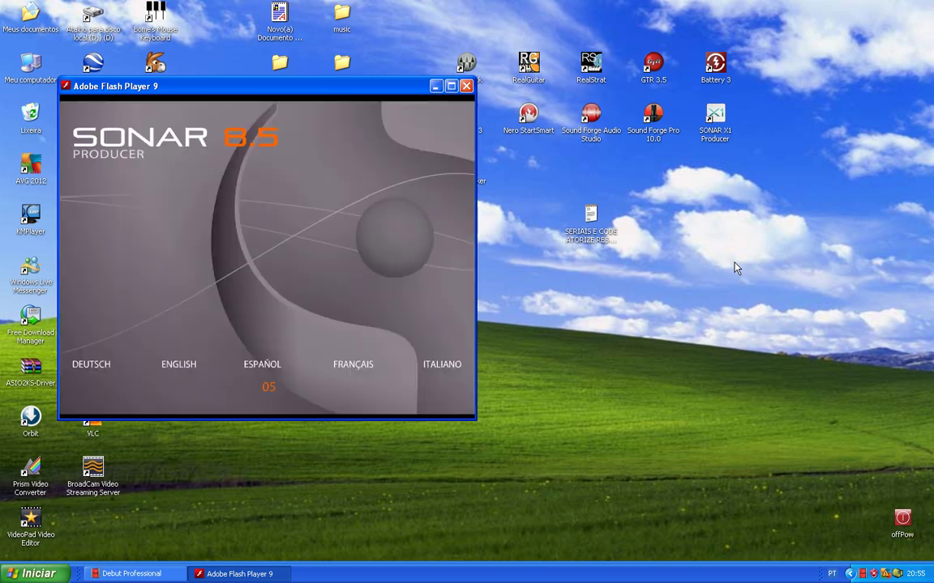
Step: Start the SONAR 8.5 Producer installation in Spanish, choosing Spanish for both the launcher and the setup language
{"action": "left_click", "coordinate": [263, 365]}
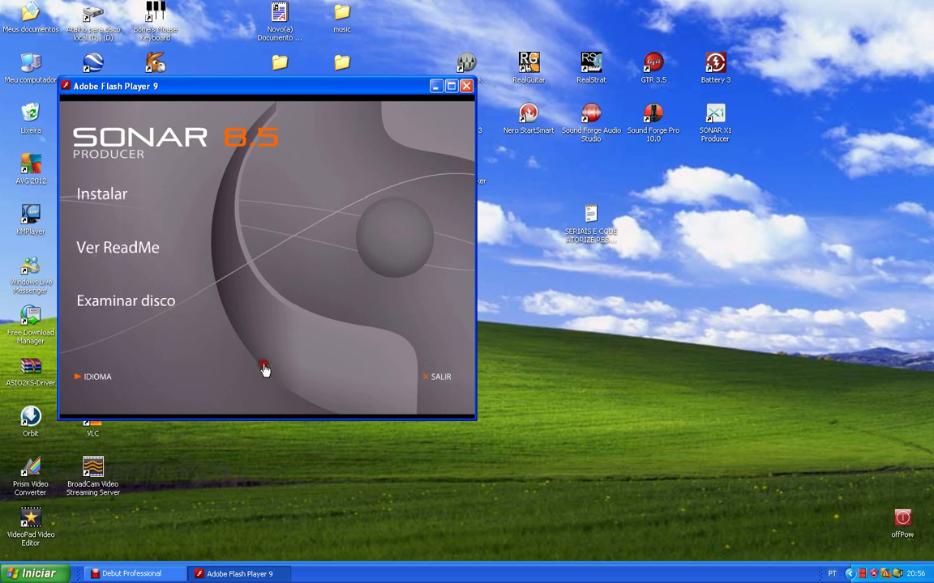
{"action": "left_click", "coordinate": [111, 201]}
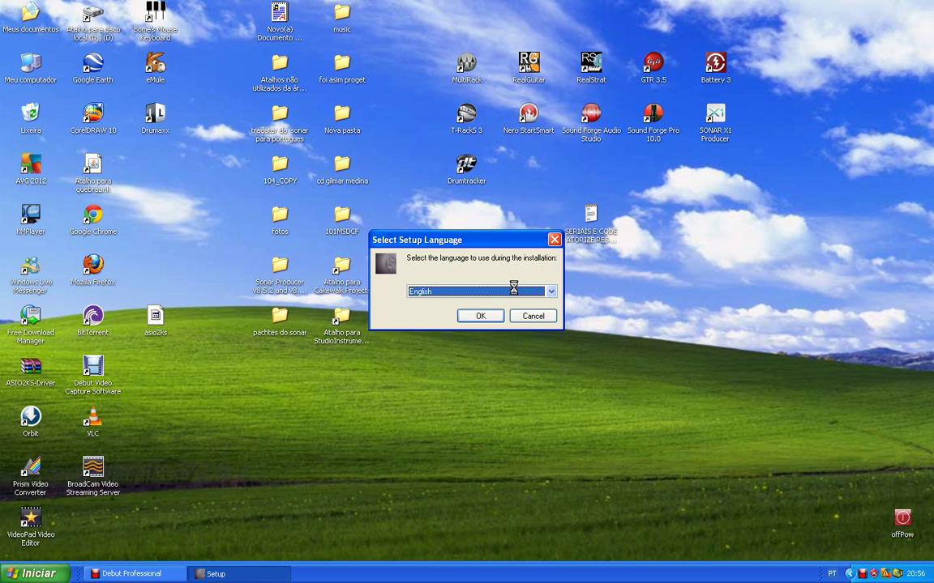
{"action": "left_click", "coordinate": [555, 299]}
{"action": "left_click", "coordinate": [462, 326]}
{"action": "left_click", "coordinate": [479, 319]}
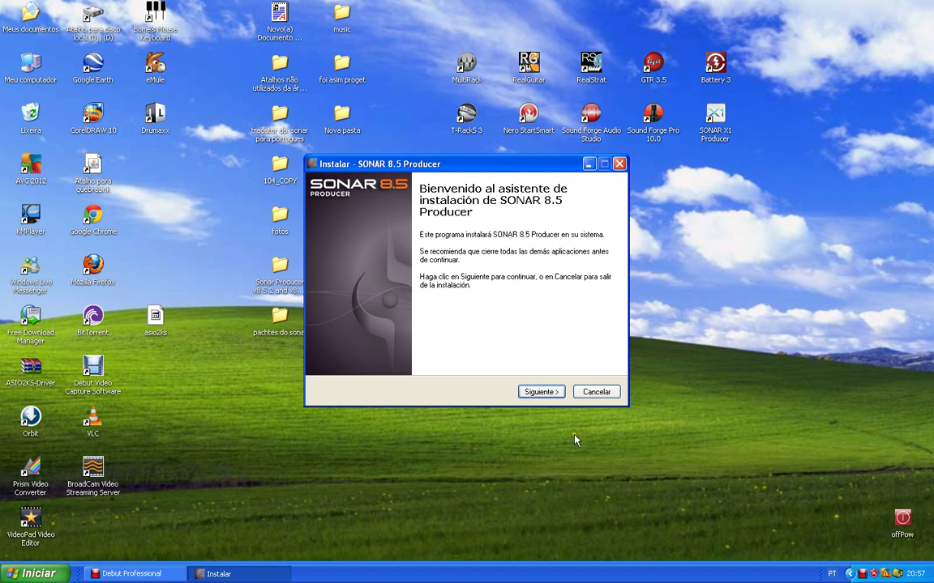
Step: Continue to the licence agreement, check both acknowledgement statements and accept its conditions
{"action": "left_click", "coordinate": [538, 393]}
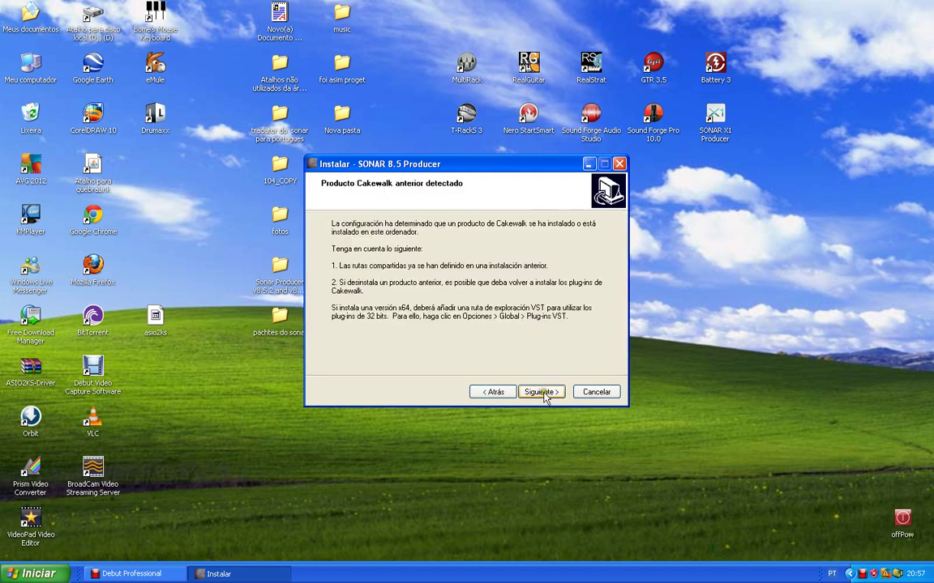
{"action": "left_click", "coordinate": [543, 395]}
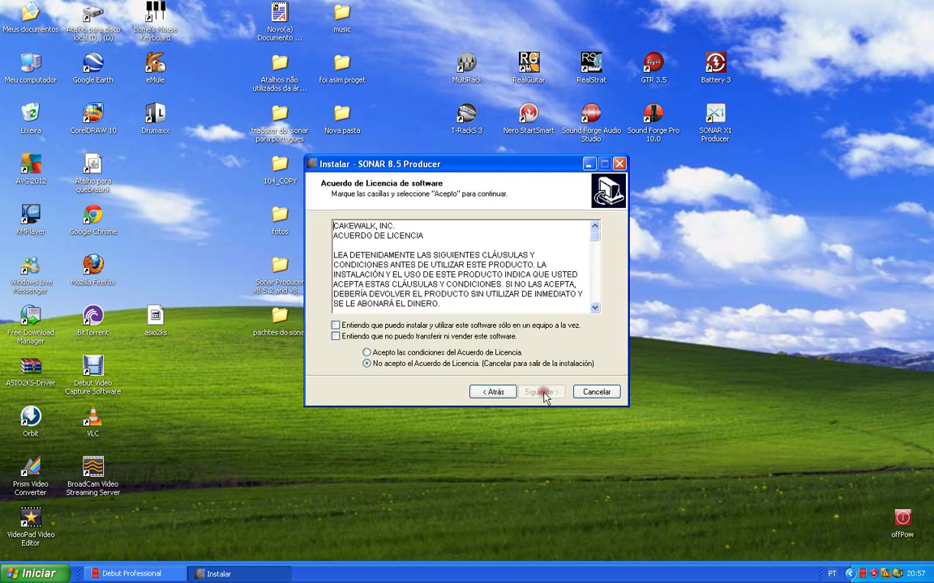
{"action": "left_click", "coordinate": [336, 325]}
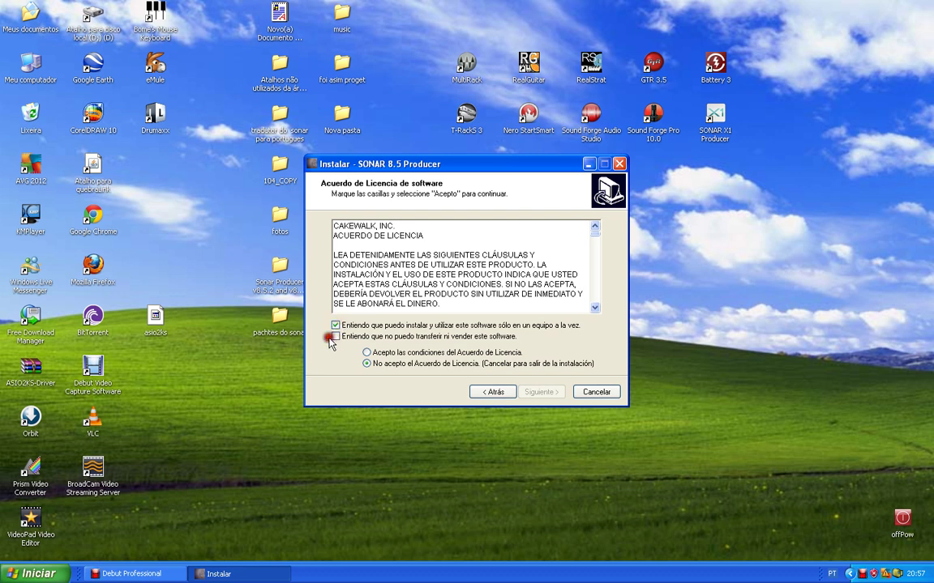
{"action": "left_click", "coordinate": [333, 338]}
{"action": "left_click", "coordinate": [367, 353]}
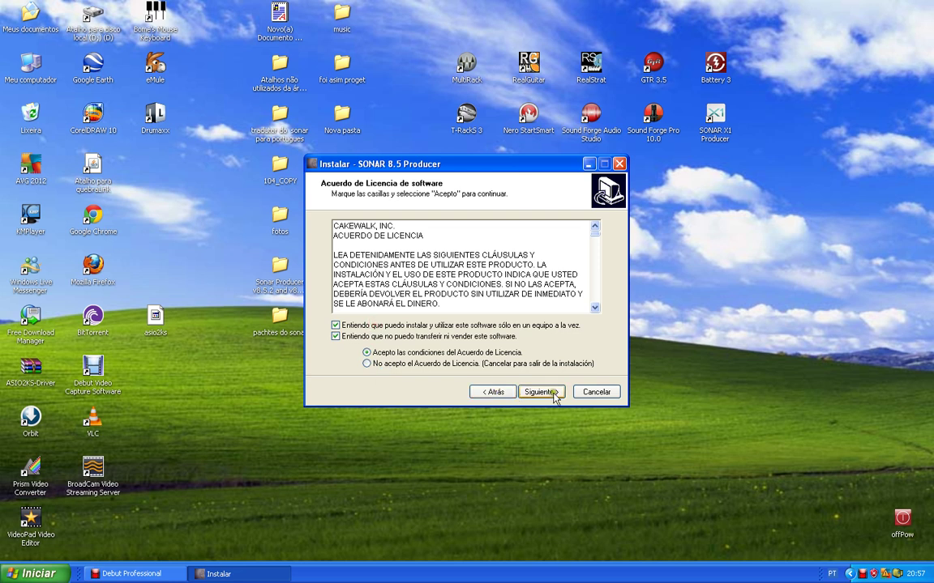
{"action": "left_click", "coordinate": [536, 394]}
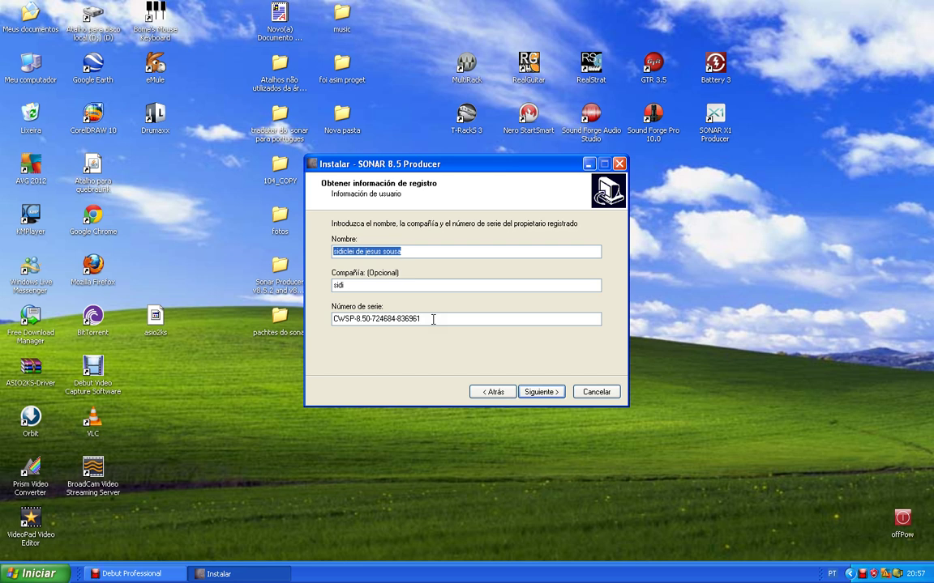
Step: Clear the prefilled serial number and company name from the installer's registration information
{"action": "left_click_drag", "start_coordinate": [433, 320], "coordinate": [330, 318]}
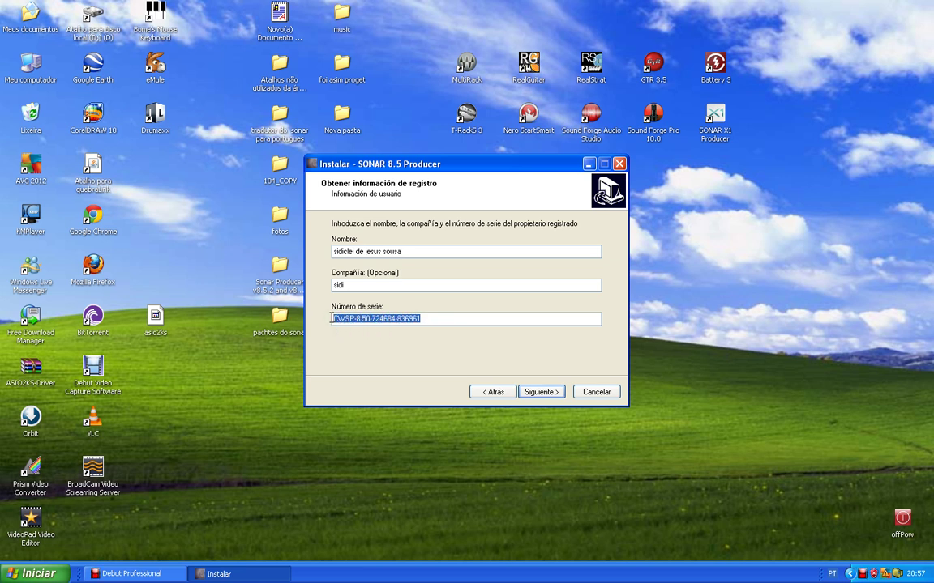
{"action": "key", "text": "BackSpace"}
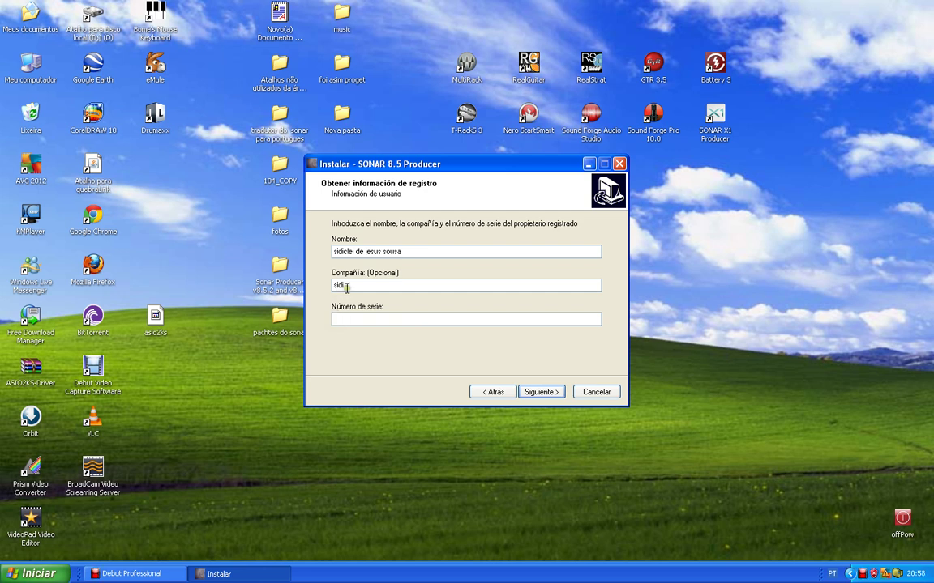
{"action": "left_click_drag", "start_coordinate": [346, 288], "coordinate": [301, 296]}
{"action": "key", "text": "BackSpace"}
{"action": "left_click", "coordinate": [450, 309]}
{"action": "left_click_drag", "start_coordinate": [444, 165], "coordinate": [449, 161]}
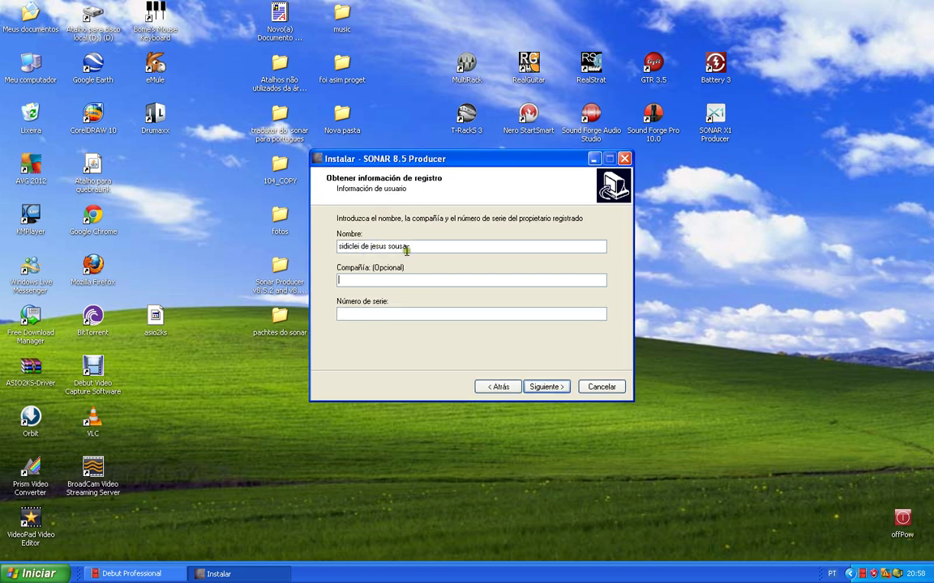
Step: Fill in the optional company name in the registration information
{"action": "left_click", "coordinate": [343, 279]}
{"action": "type", "text": "s"}
{"action": "type", "text": "i"}
{"action": "type", "text": "i"}
Step: Open the serials text file from the desktop and arrange it beside the installer window
{"action": "left_click_drag", "start_coordinate": [496, 158], "coordinate": [299, 119]}
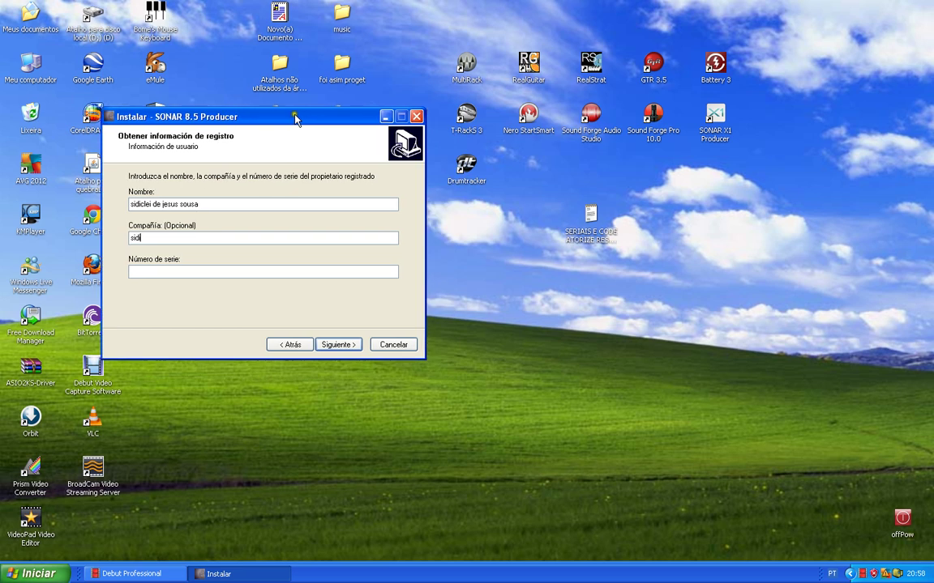
{"action": "left_click", "coordinate": [591, 215]}
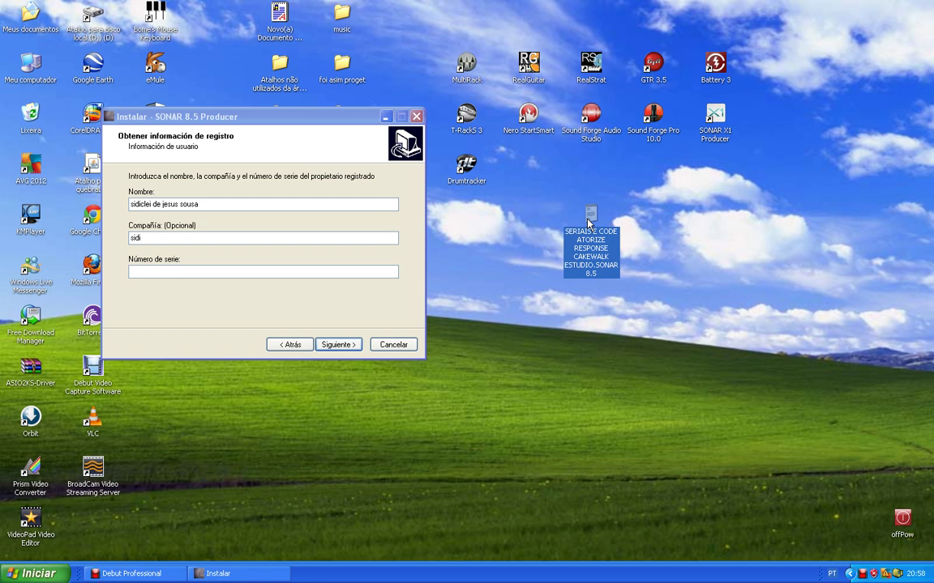
{"action": "double_click", "coordinate": [589, 222]}
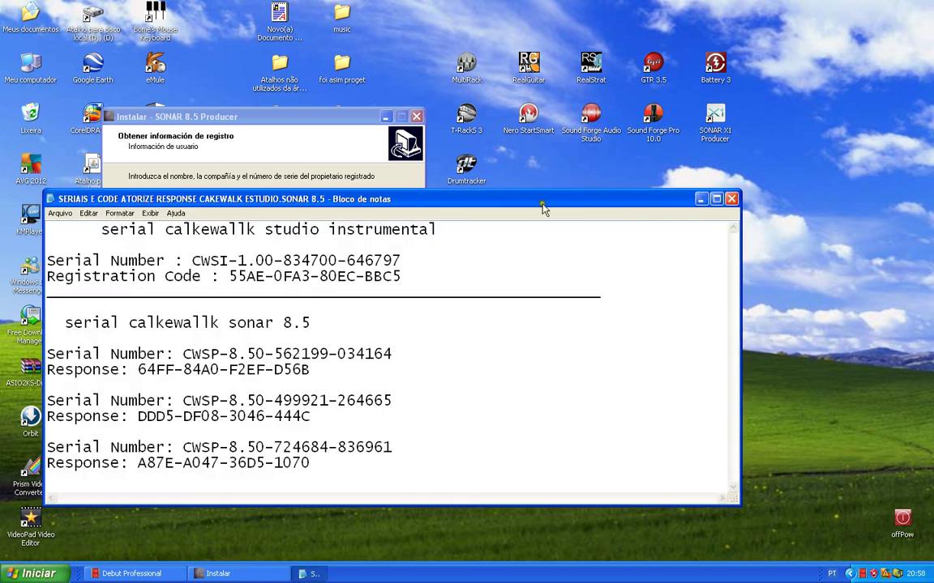
{"action": "left_click_drag", "start_coordinate": [534, 198], "coordinate": [696, 110]}
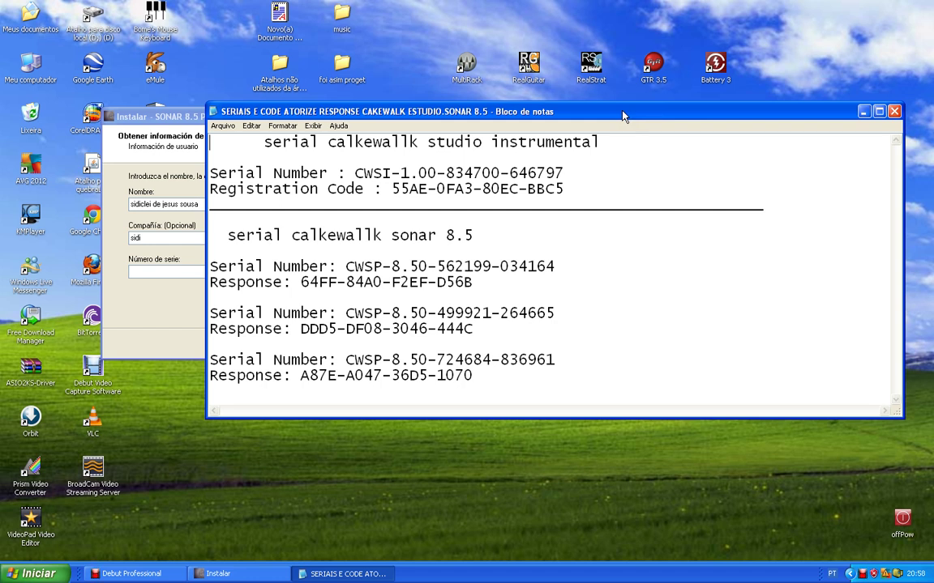
{"action": "left_click_drag", "start_coordinate": [622, 116], "coordinate": [769, 90]}
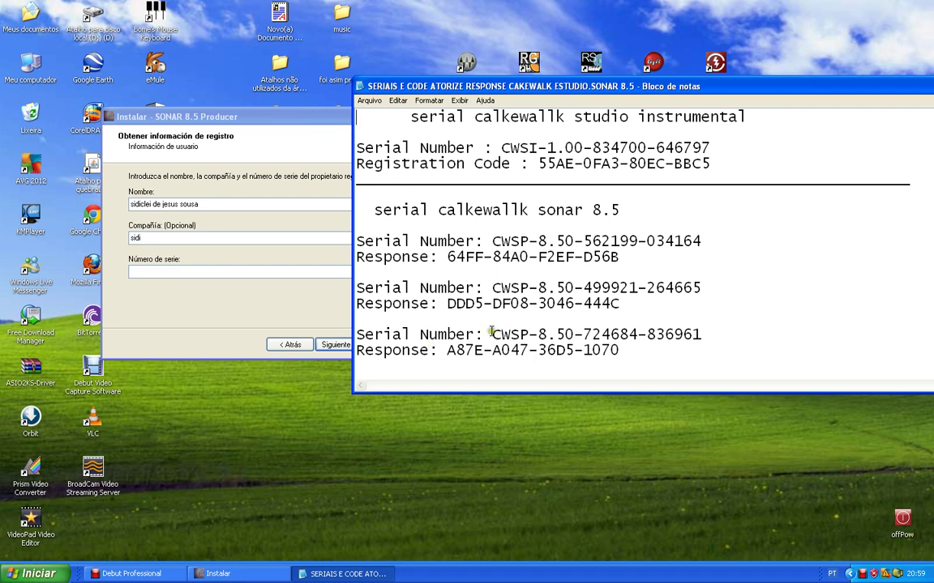
Step: Copy the last SONAR 8.5 serial number from the text file and paste it into the installer's serial number field
{"action": "left_click_drag", "start_coordinate": [494, 335], "coordinate": [704, 335]}
{"action": "key", "text": "ctrl+c"}
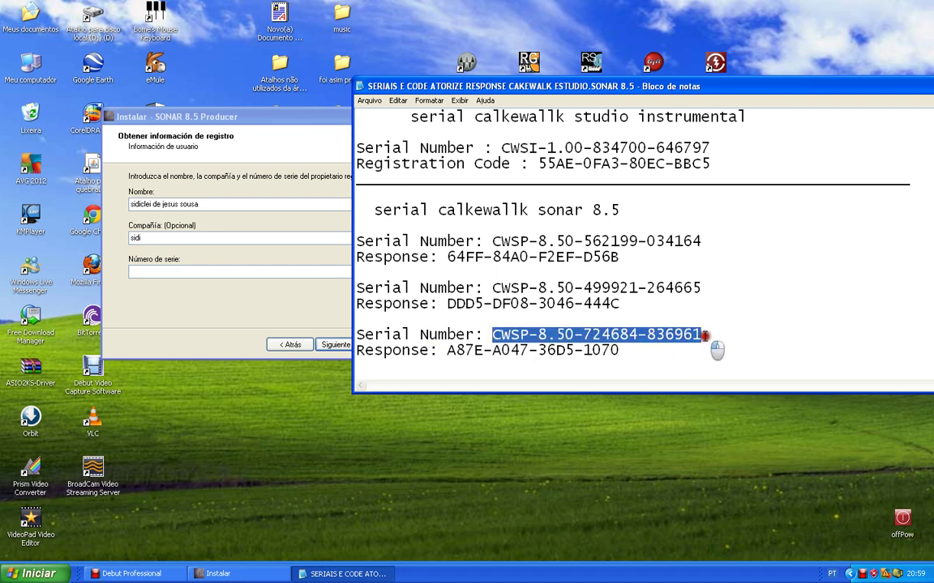
{"action": "right_click", "coordinate": [655, 336]}
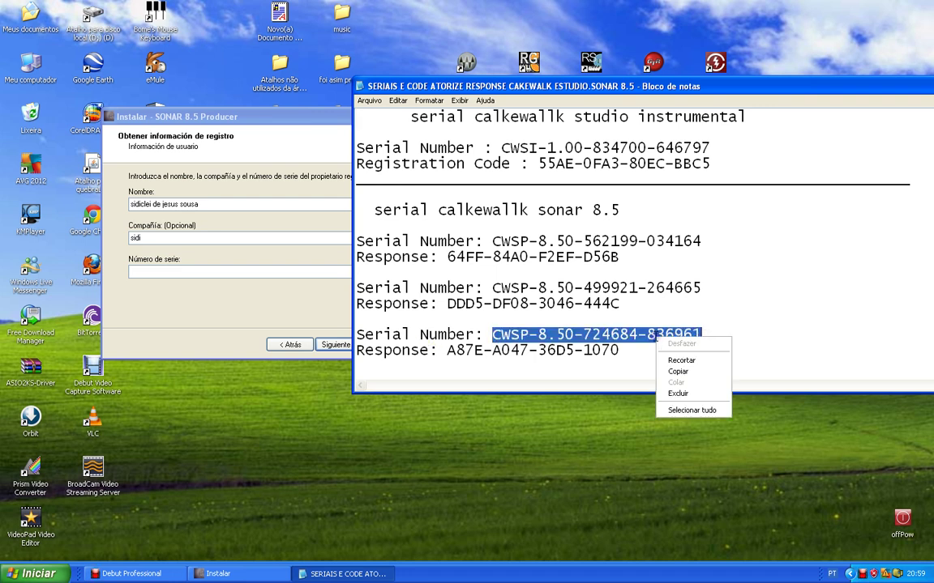
{"action": "right_click", "coordinate": [648, 333]}
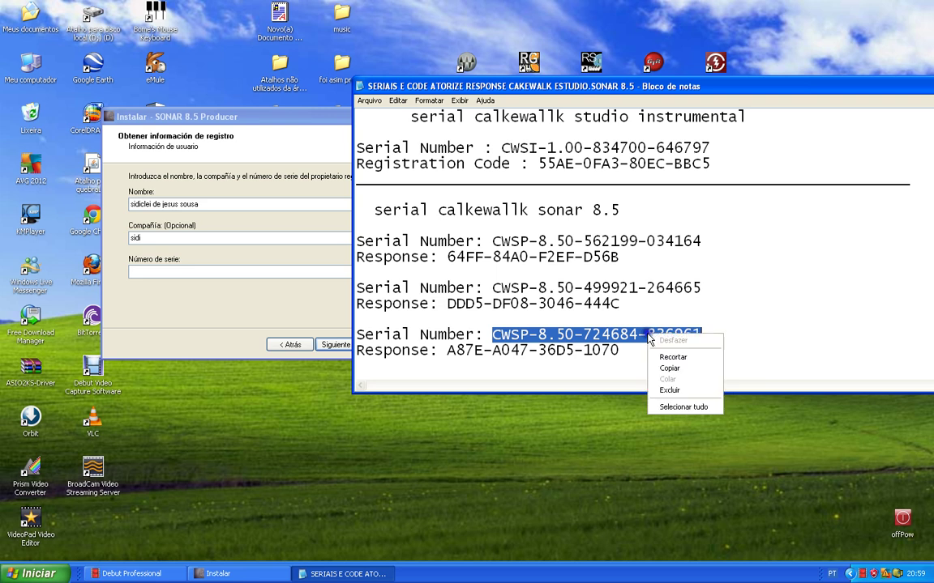
{"action": "left_click", "coordinate": [669, 369]}
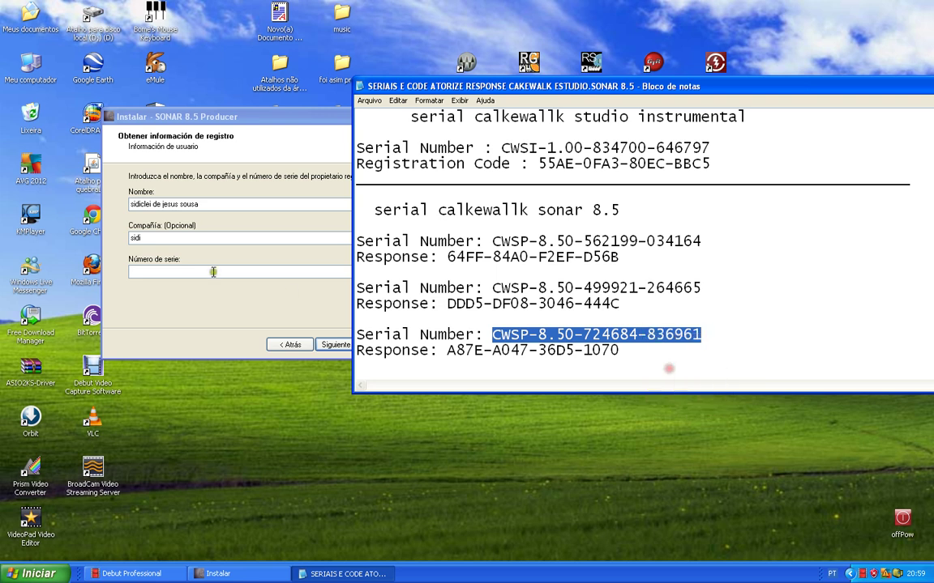
{"action": "left_click", "coordinate": [160, 272]}
{"action": "right_click", "coordinate": [160, 271]}
{"action": "left_click", "coordinate": [186, 316]}
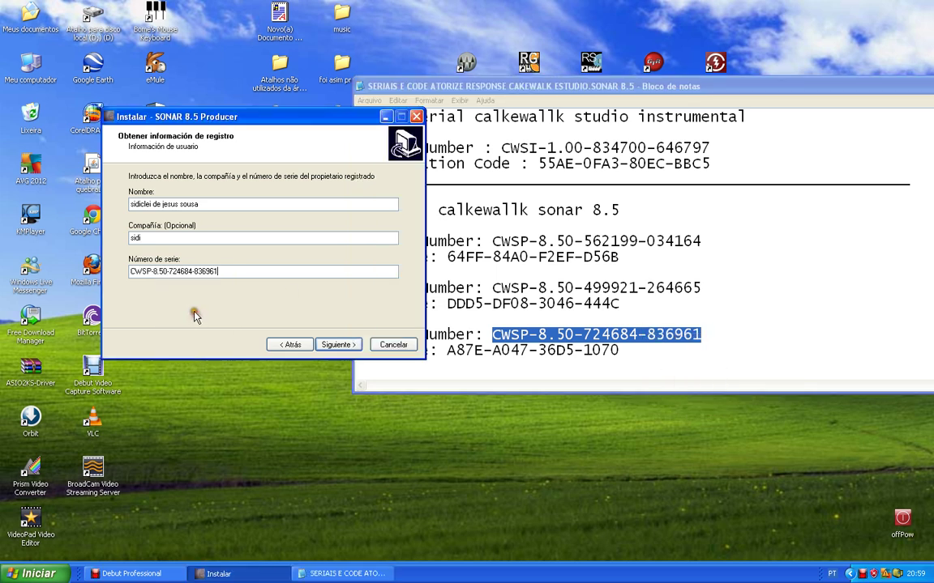
Step: Submit the registration information, choose to specify the components SONAR installs, and begin the installation
{"action": "left_click_drag", "start_coordinate": [352, 118], "coordinate": [272, 79]}
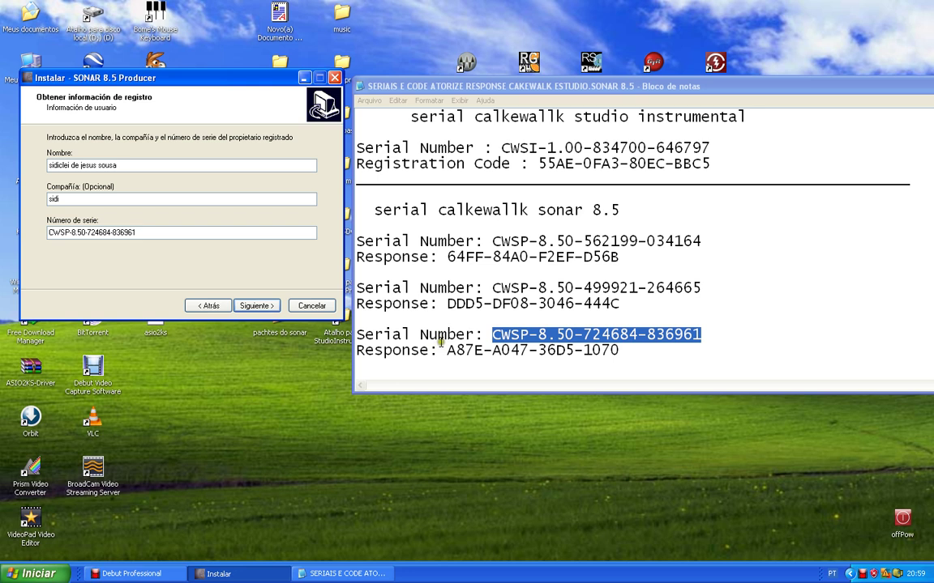
{"action": "left_click", "coordinate": [255, 307]}
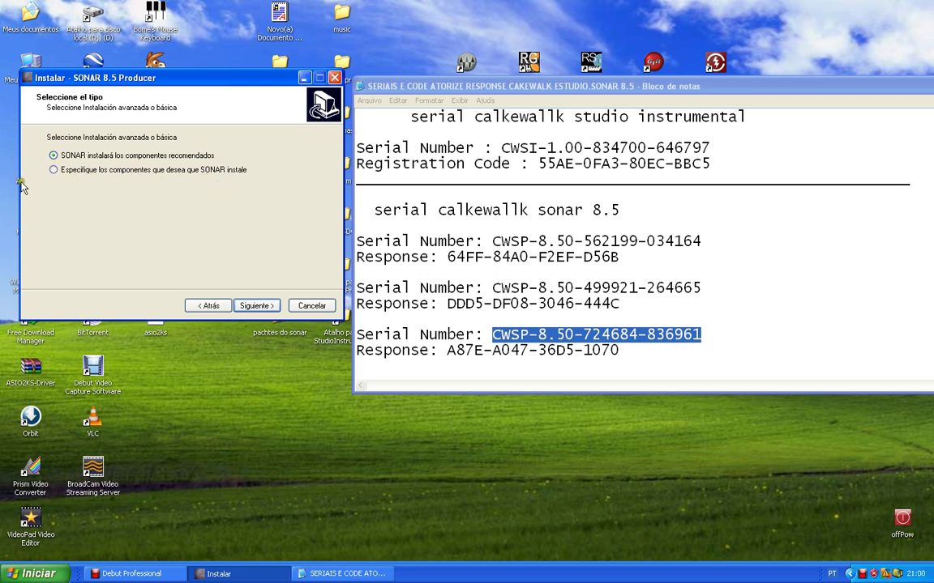
{"action": "left_click", "coordinate": [53, 171]}
{"action": "left_click", "coordinate": [250, 307]}
{"action": "left_click", "coordinate": [248, 307]}
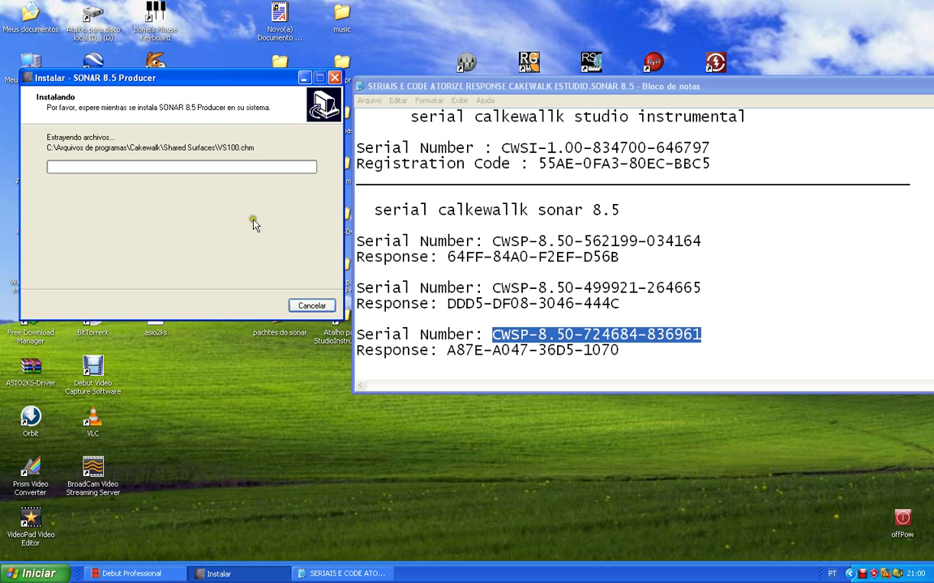
{"action": "left_click_drag", "start_coordinate": [201, 79], "coordinate": [226, 124]}
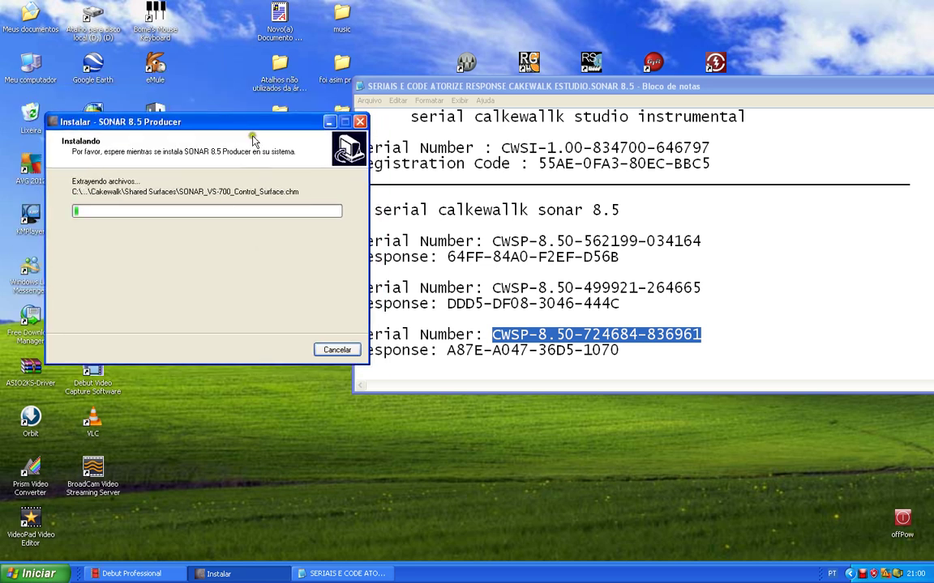
{"action": "left_click_drag", "start_coordinate": [240, 126], "coordinate": [264, 144]}
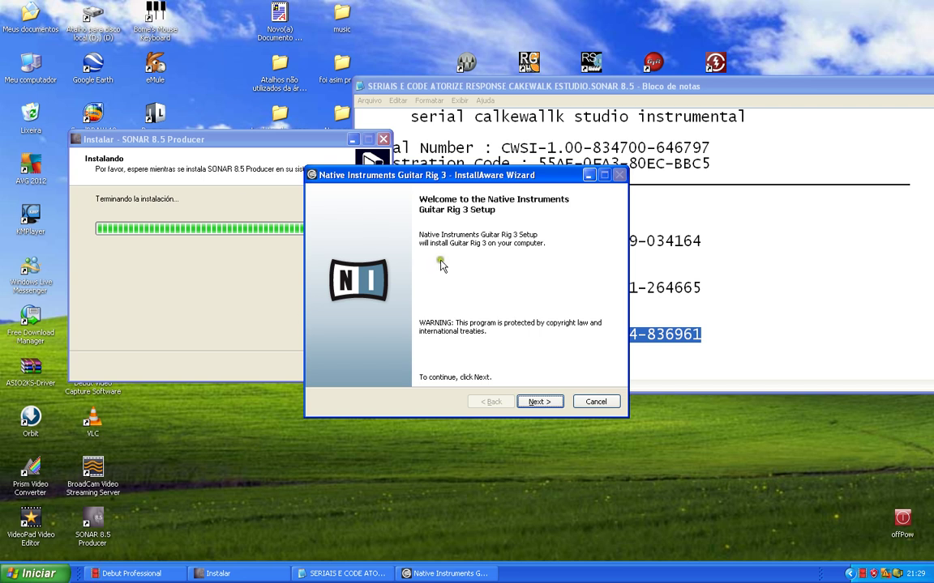
Step: Cancel the Guitar Rig 3 setup and finish the SONAR 8.5 Producer installation, showing the Readme and launching the application
{"action": "left_click", "coordinate": [539, 403]}
{"action": "left_click", "coordinate": [609, 407]}
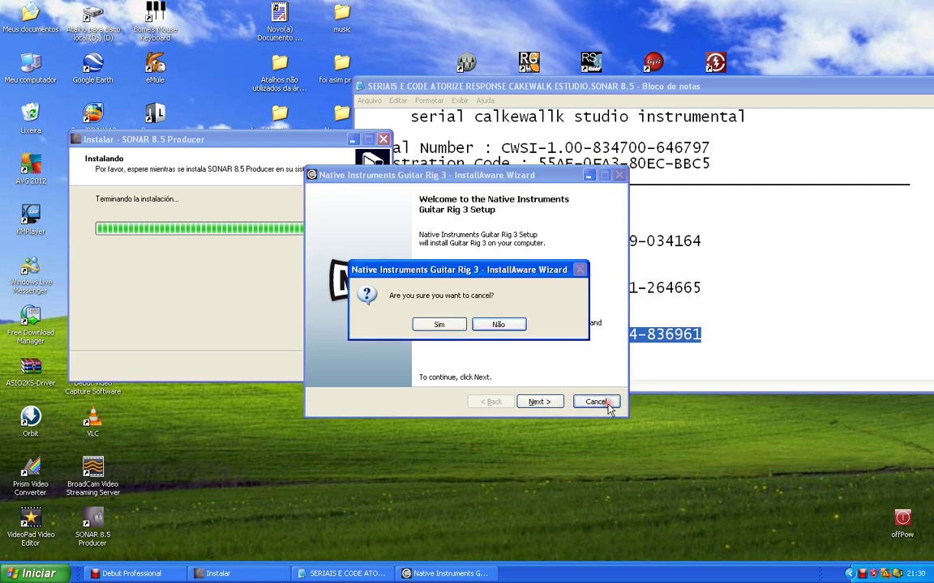
{"action": "left_click", "coordinate": [445, 327]}
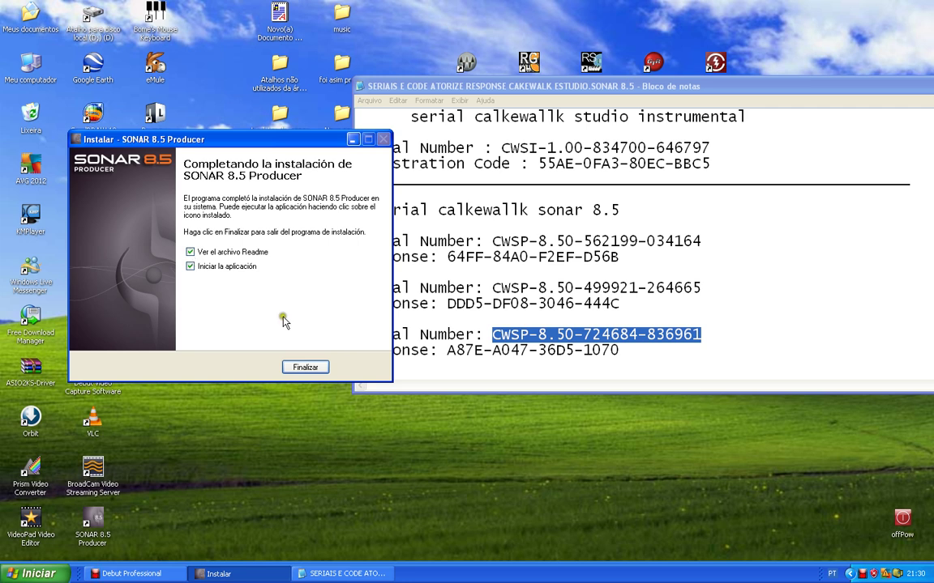
{"action": "left_click", "coordinate": [293, 368]}
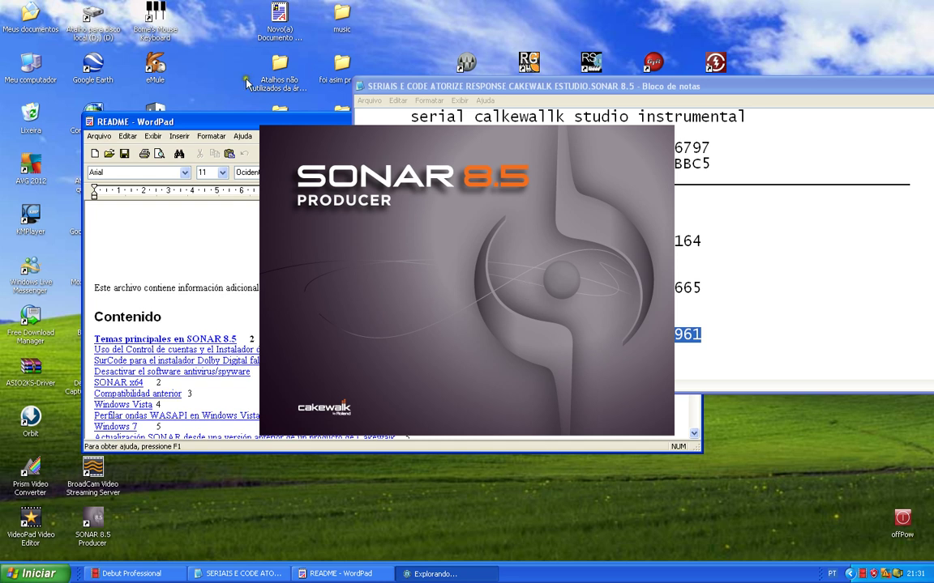
Step: Move the README window and the VST scan error dialog aside, and activate the Rapture32LE plug-in despite the risk
{"action": "left_click_drag", "start_coordinate": [202, 125], "coordinate": [129, 42]}
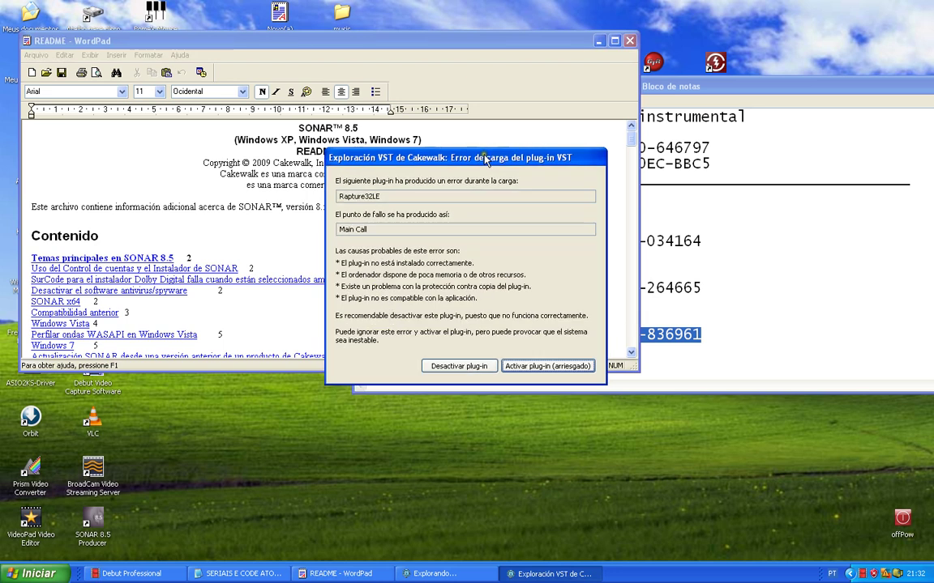
{"action": "left_click_drag", "start_coordinate": [484, 172], "coordinate": [478, 165]}
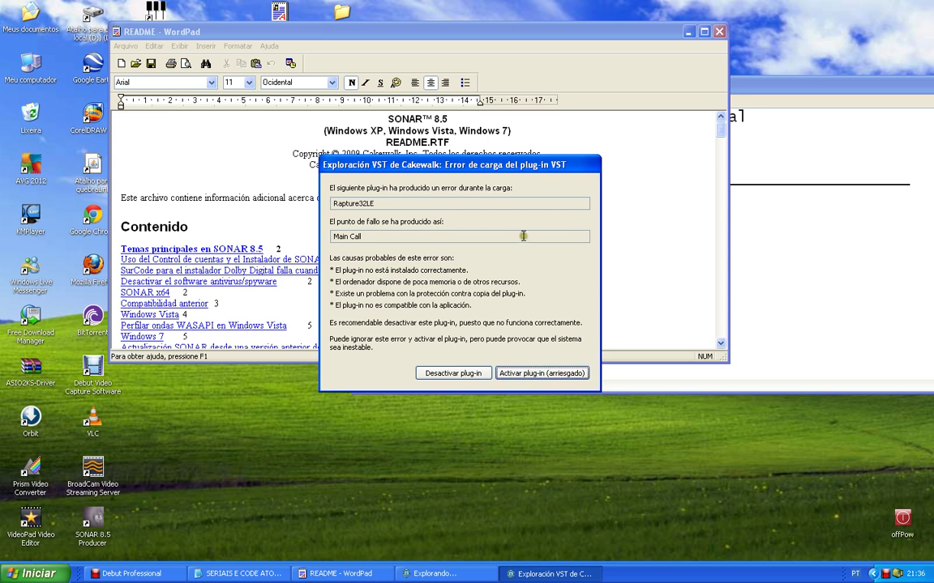
{"action": "left_click_drag", "start_coordinate": [451, 164], "coordinate": [525, 148]}
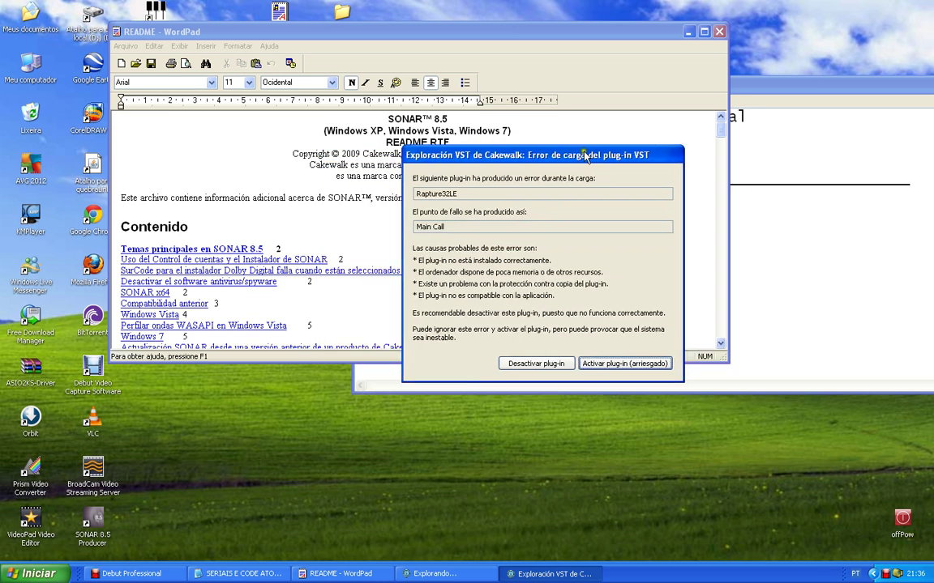
{"action": "left_click", "coordinate": [616, 365]}
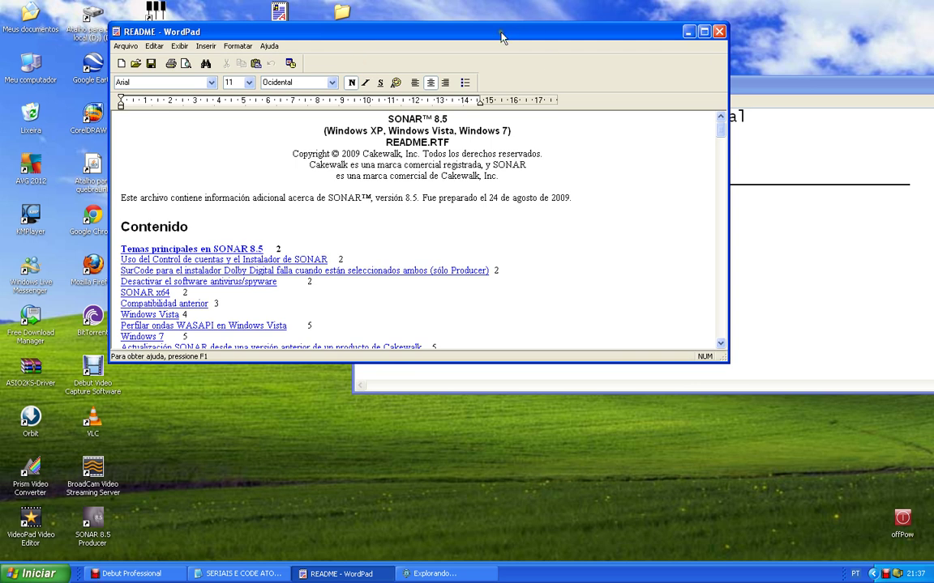
Step: Skim through the SONAR 8.5 README document and close it
{"action": "left_click_drag", "start_coordinate": [719, 127], "coordinate": [707, 303]}
{"action": "scroll", "coordinate": [705, 303], "scroll_direction": "up", "scroll_amount": 2}
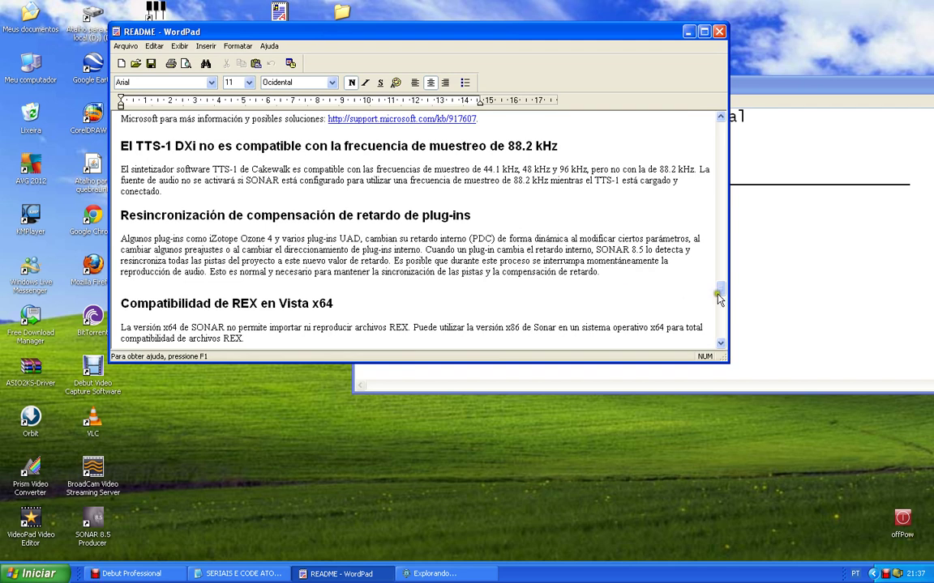
{"action": "left_click_drag", "start_coordinate": [721, 290], "coordinate": [653, 32]}
{"action": "key", "text": "alt+F4"}
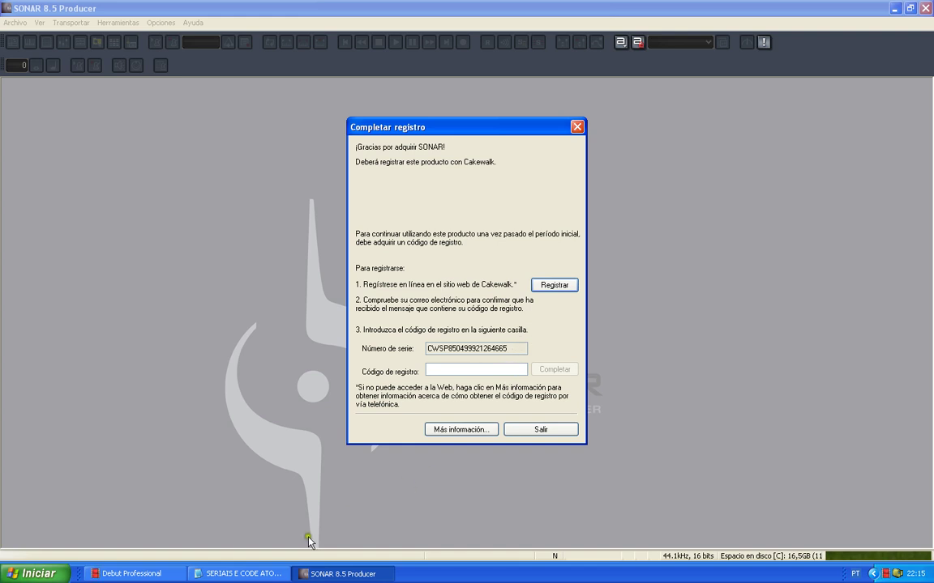
Step: Copy the response code matching the displayed serial number from the serials file, enter it as the registration code, and complete the registration
{"action": "left_click", "coordinate": [257, 575]}
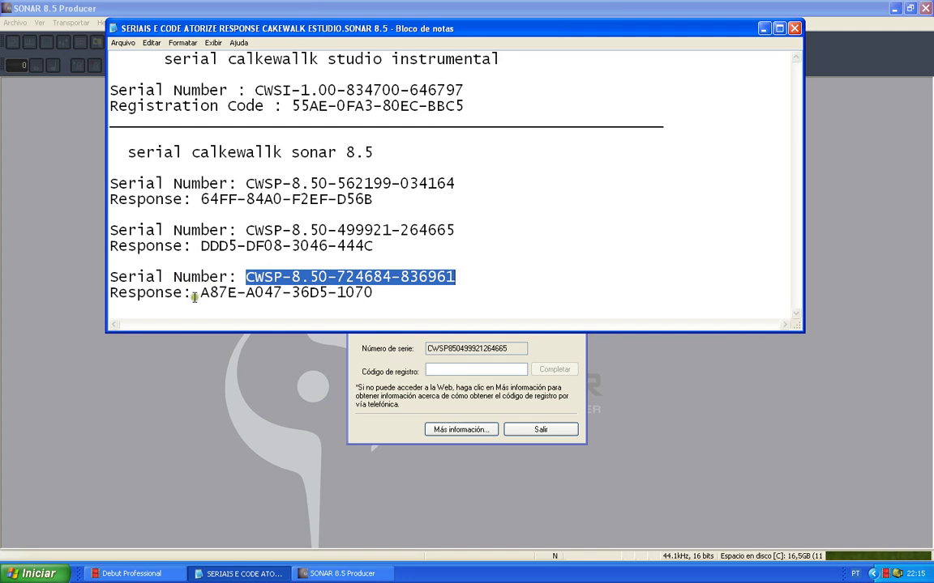
{"action": "left_click_drag", "start_coordinate": [191, 294], "coordinate": [381, 299]}
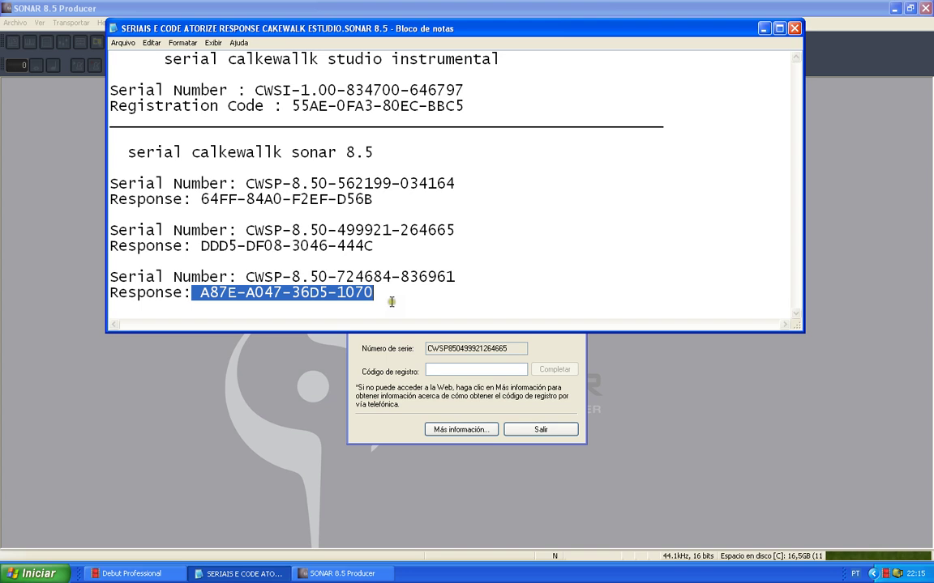
{"action": "left_click", "coordinate": [390, 302]}
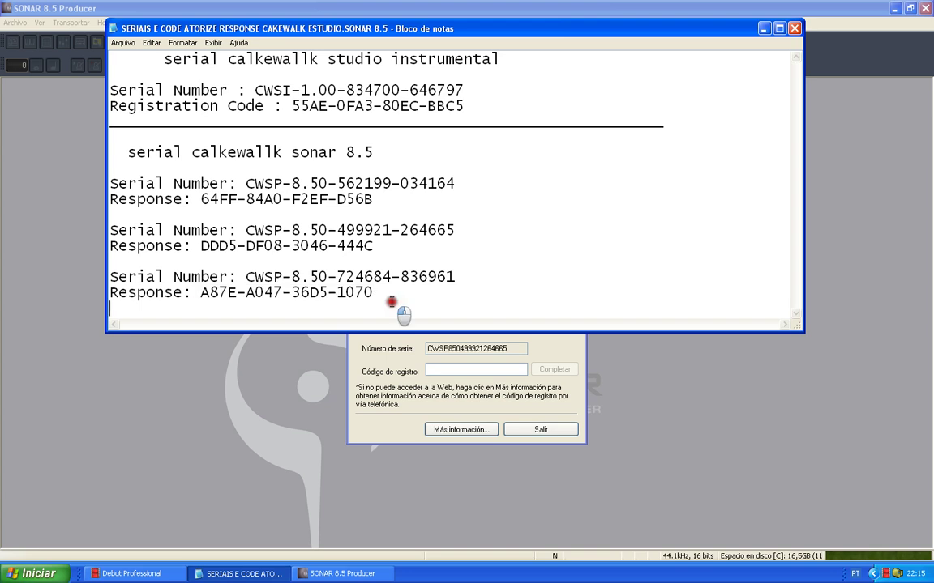
{"action": "left_click", "coordinate": [431, 372]}
{"action": "right_click", "coordinate": [431, 371]}
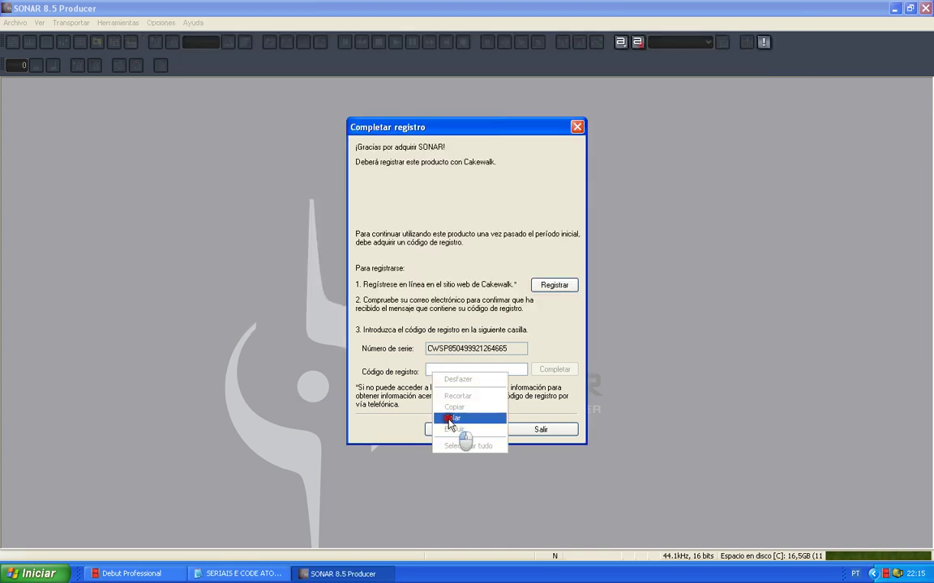
{"action": "left_click", "coordinate": [438, 416]}
{"action": "left_click", "coordinate": [543, 371]}
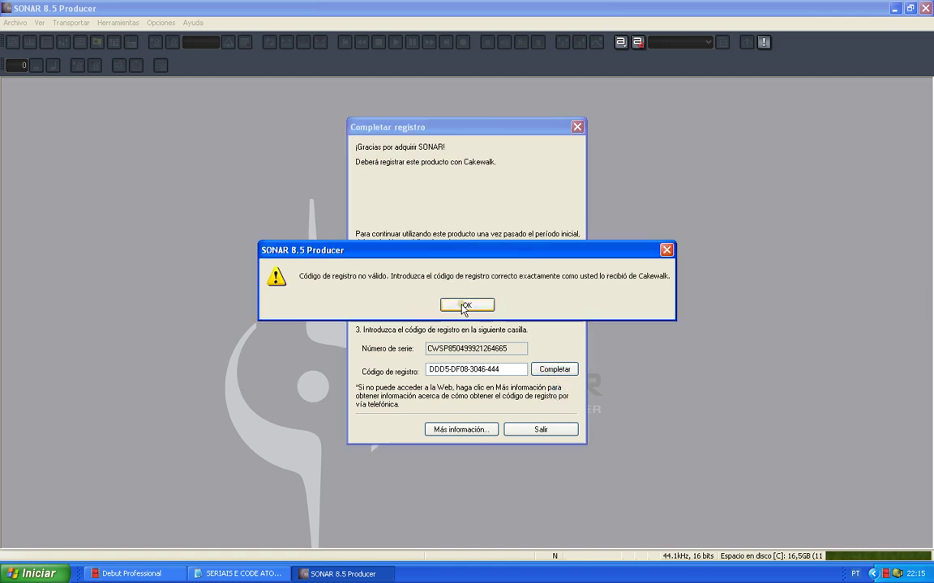
{"action": "left_click", "coordinate": [466, 305]}
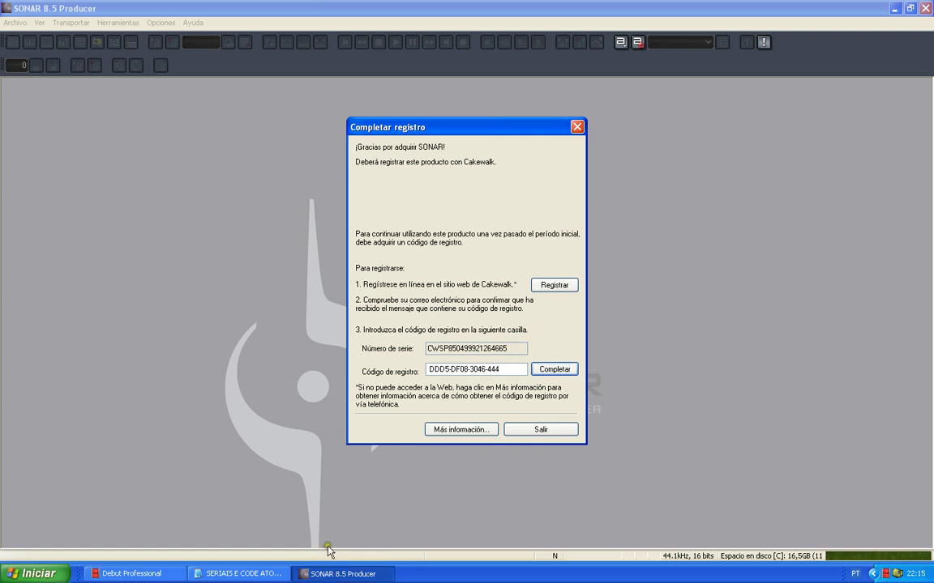
{"action": "key", "text": "Return"}
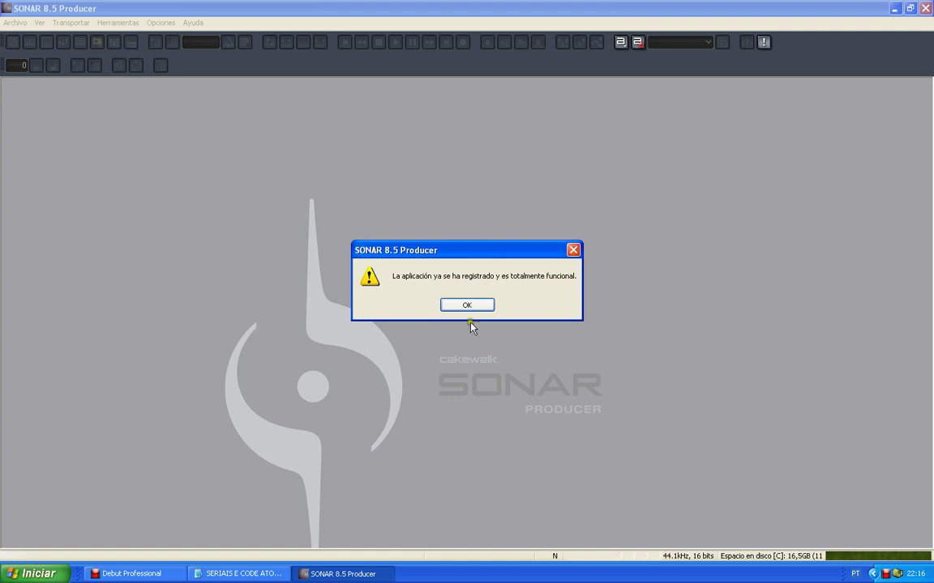
{"action": "left_click", "coordinate": [456, 304]}
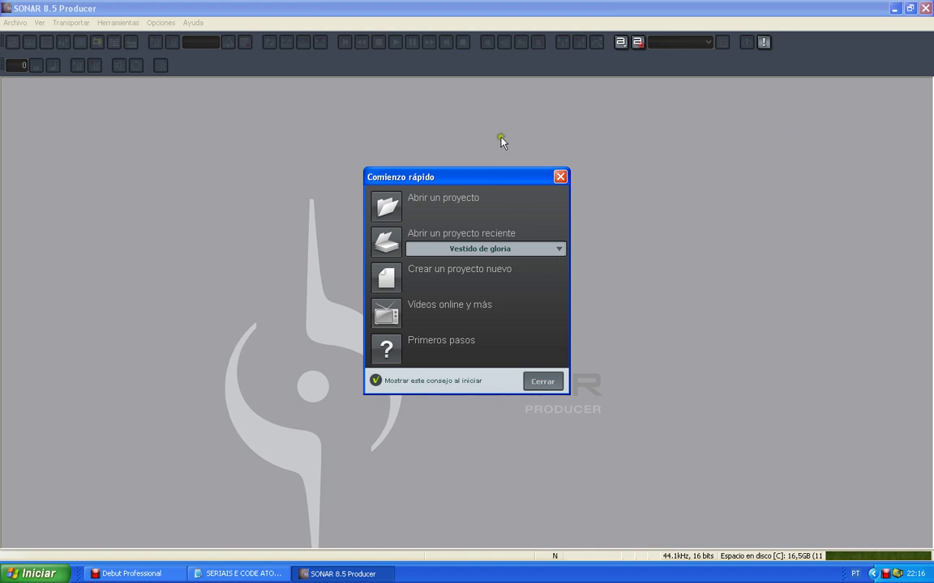
Step: Create a new project named teste with the Normal template, retrying if the server is busy
{"action": "left_click_drag", "start_coordinate": [503, 177], "coordinate": [579, 189]}
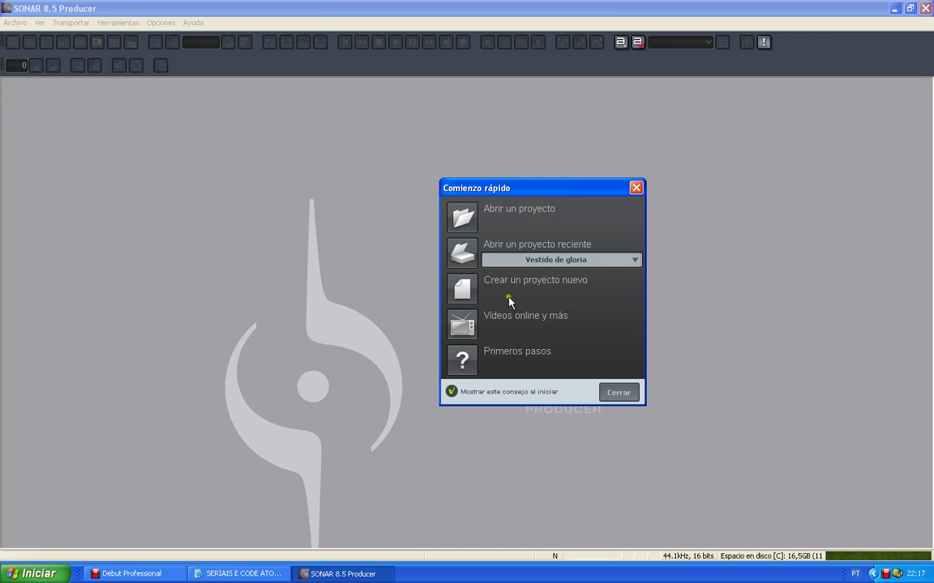
{"action": "left_click", "coordinate": [463, 289]}
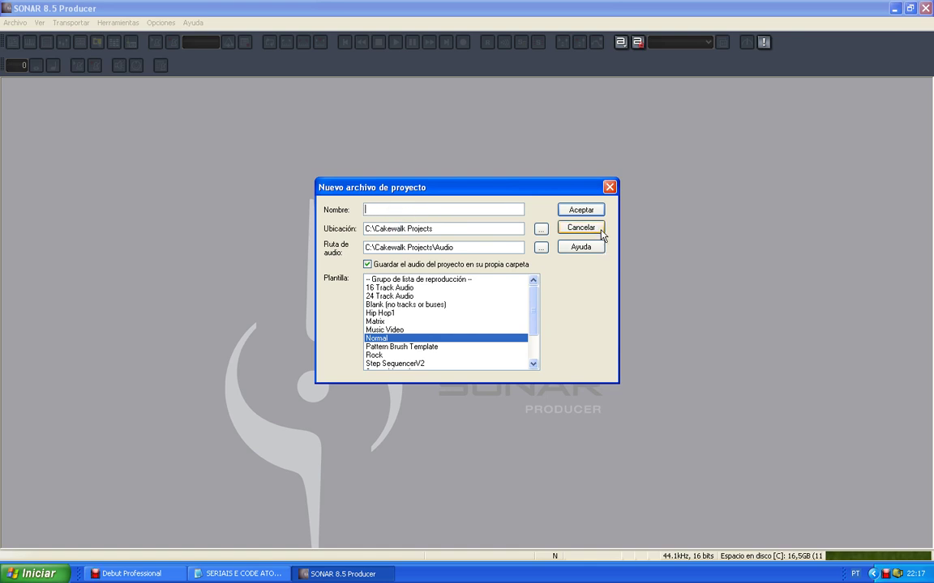
{"action": "type", "text": "teste"}
{"action": "left_click", "coordinate": [586, 209]}
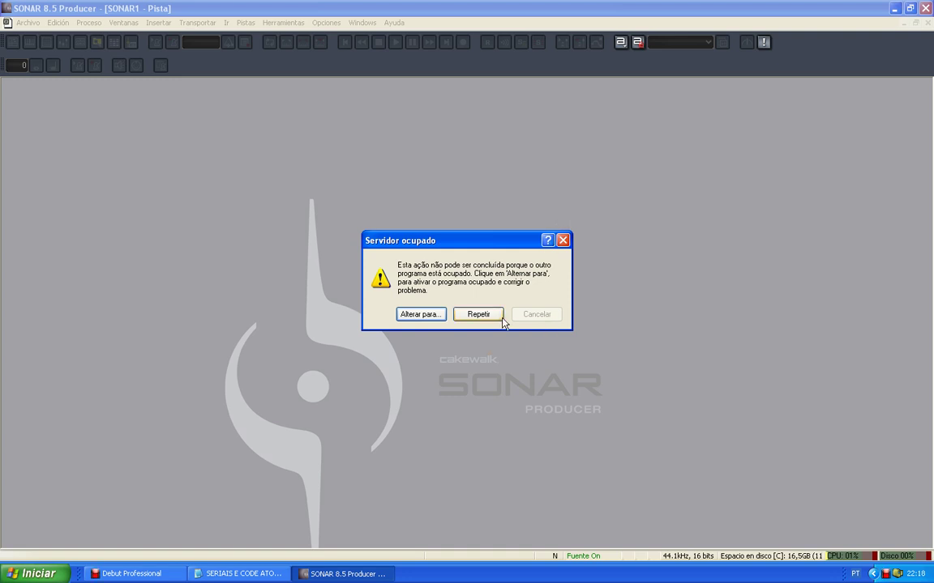
{"action": "left_click", "coordinate": [478, 315]}
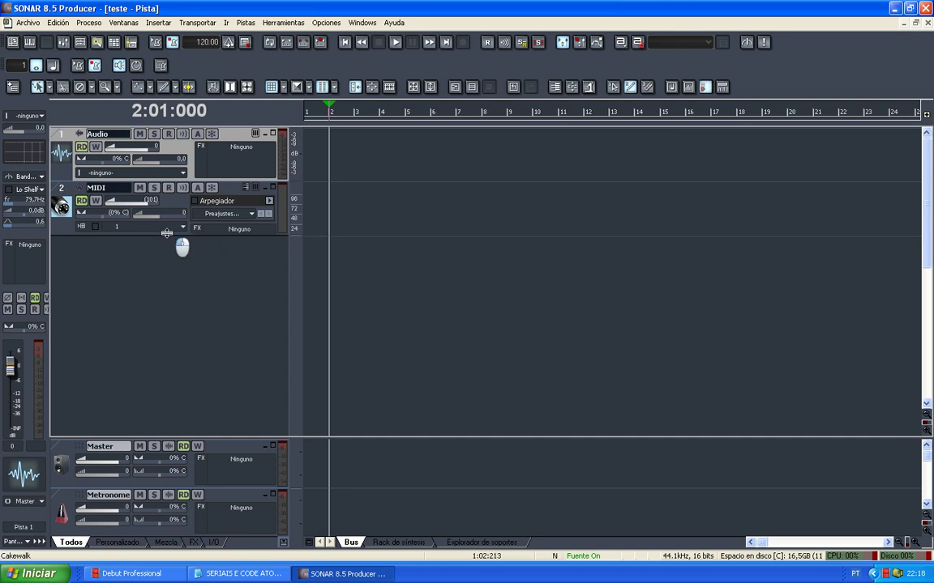
Step: Enlarge the MIDI track to show all its controls and rewind the project to the start
{"action": "left_click_drag", "start_coordinate": [180, 243], "coordinate": [177, 283]}
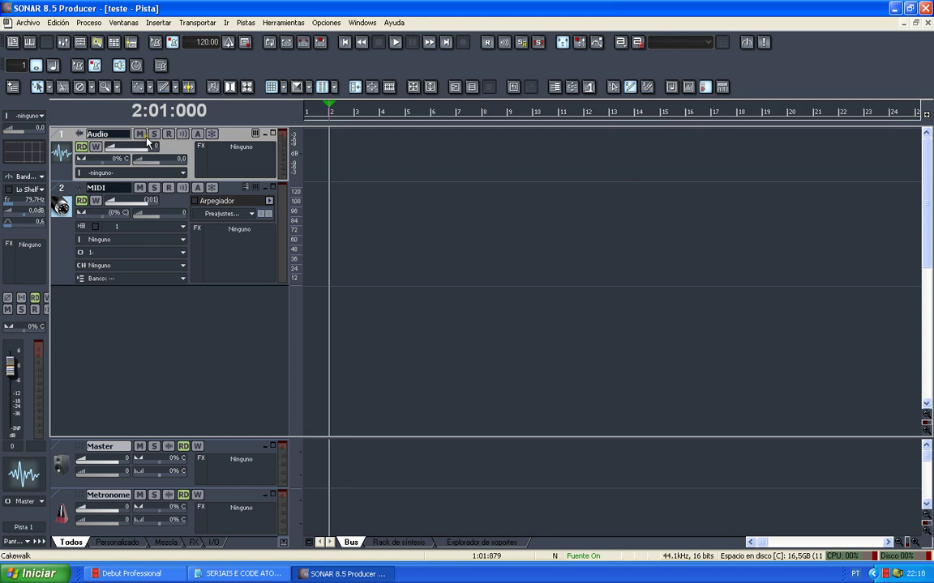
{"action": "key", "text": "w"}
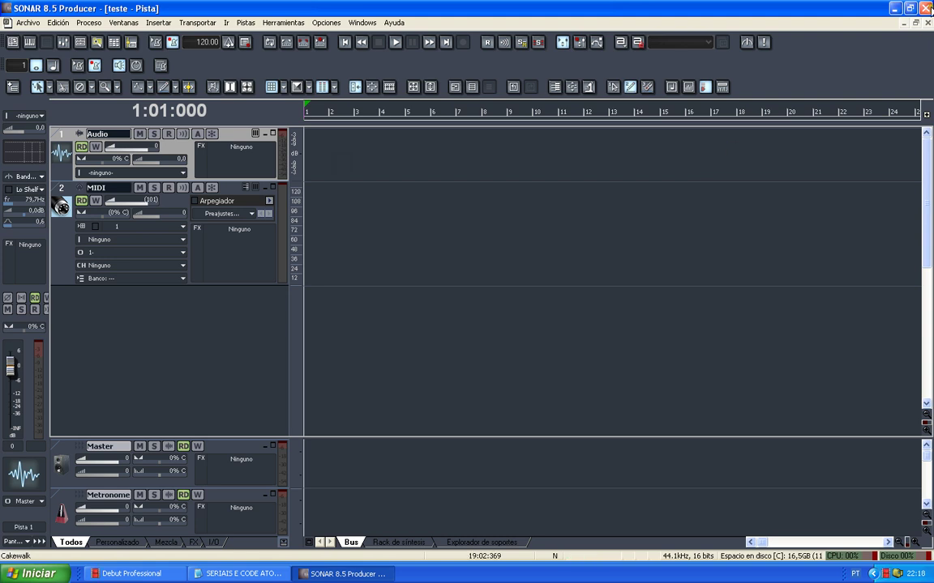
Step: Close SONAR and the serials text file to return to the desktop
{"action": "left_click", "coordinate": [927, 8]}
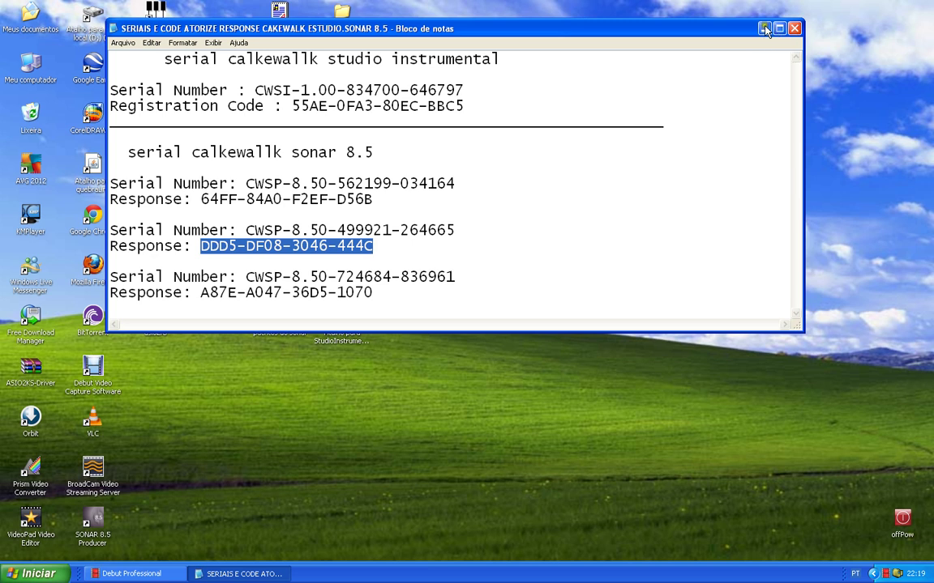
{"action": "left_click", "coordinate": [794, 30]}
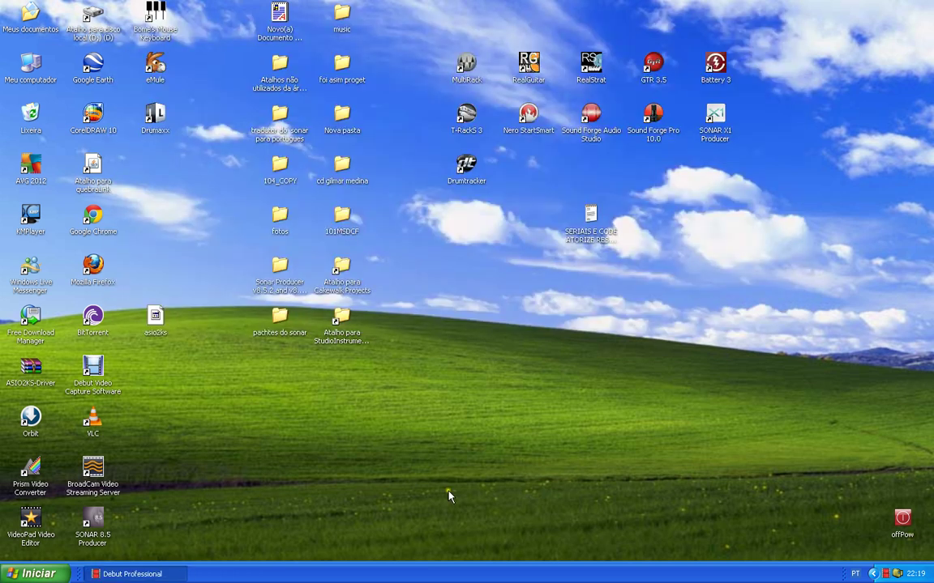
{"action": "right_click", "coordinate": [512, 398]}
{"action": "left_click", "coordinate": [533, 416]}
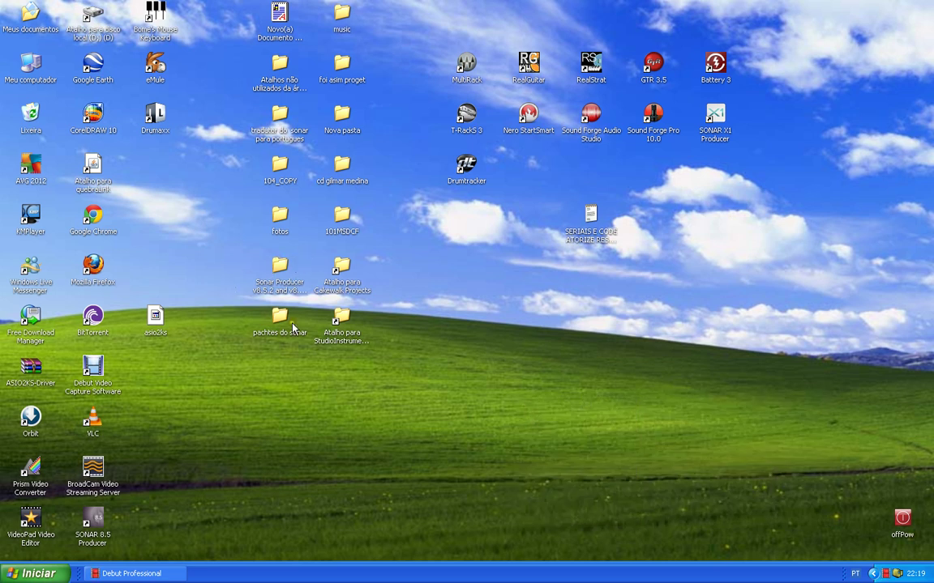
{"action": "left_click", "coordinate": [341, 321]}
{"action": "double_click", "coordinate": [341, 319]}
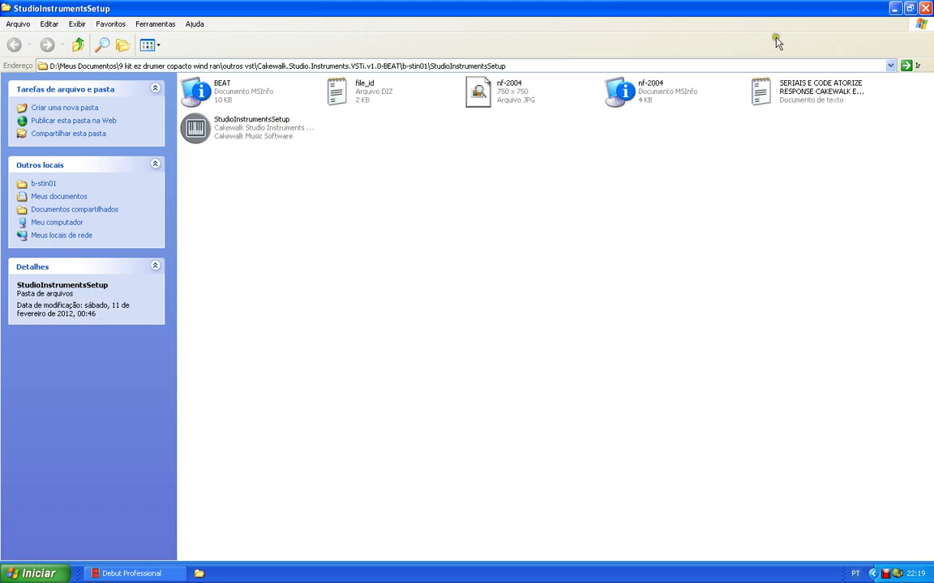
{"action": "left_click", "coordinate": [925, 9]}
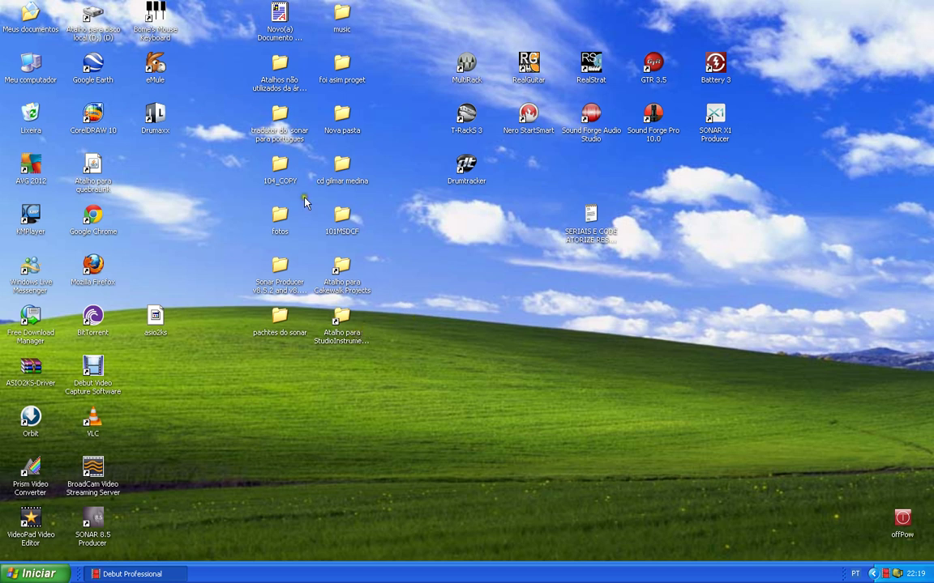
Step: Open the "tradutor do sonar para portugues" desktop folder and copy the "COLE ESTE NA PAST MENU XLM DO SONAR" XML file
{"action": "double_click", "coordinate": [275, 117]}
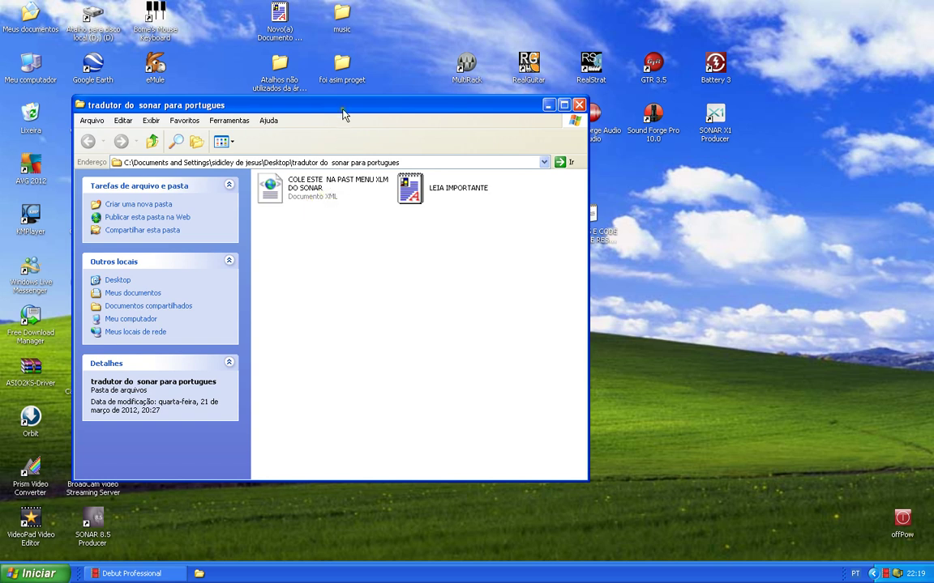
{"action": "left_click_drag", "start_coordinate": [343, 114], "coordinate": [541, 112]}
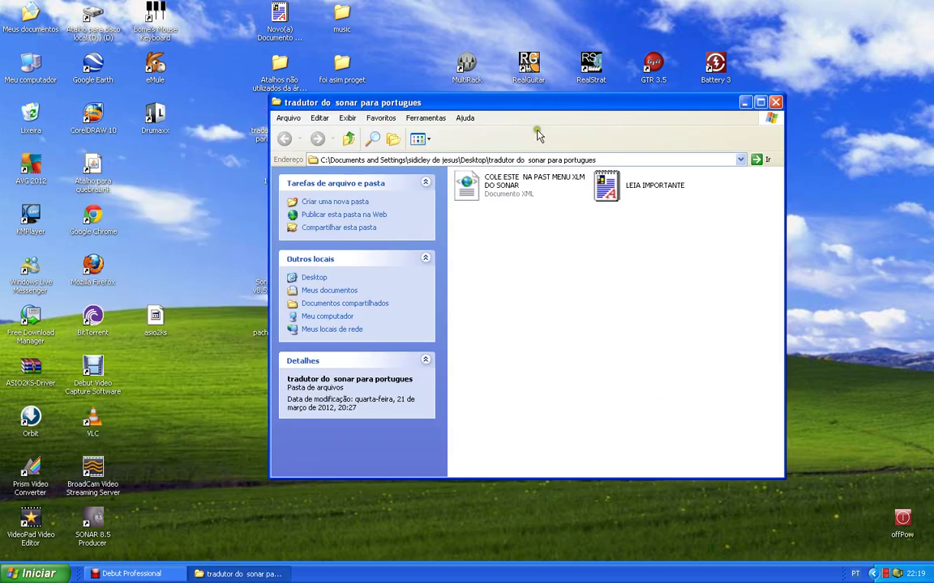
{"action": "left_click", "coordinate": [508, 189]}
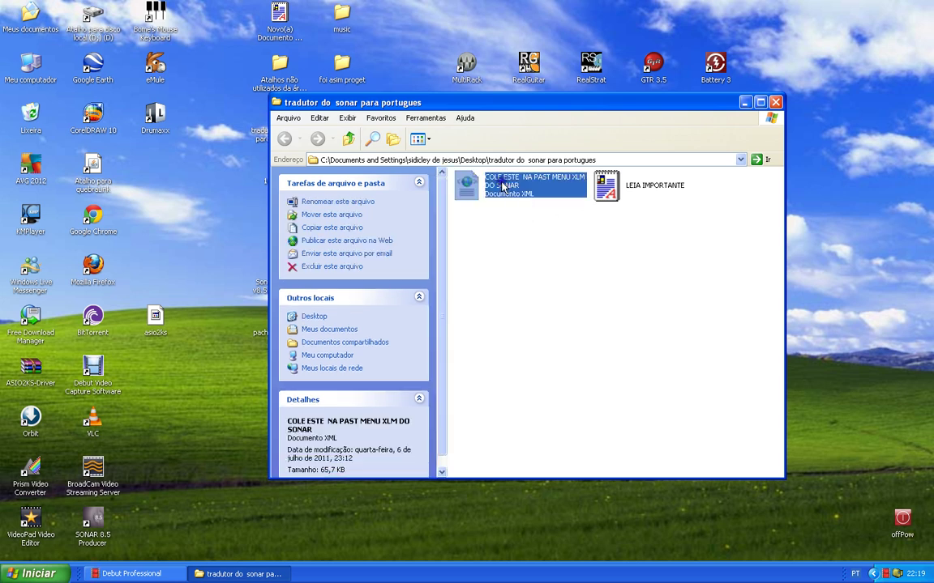
{"action": "right_click", "coordinate": [504, 187]}
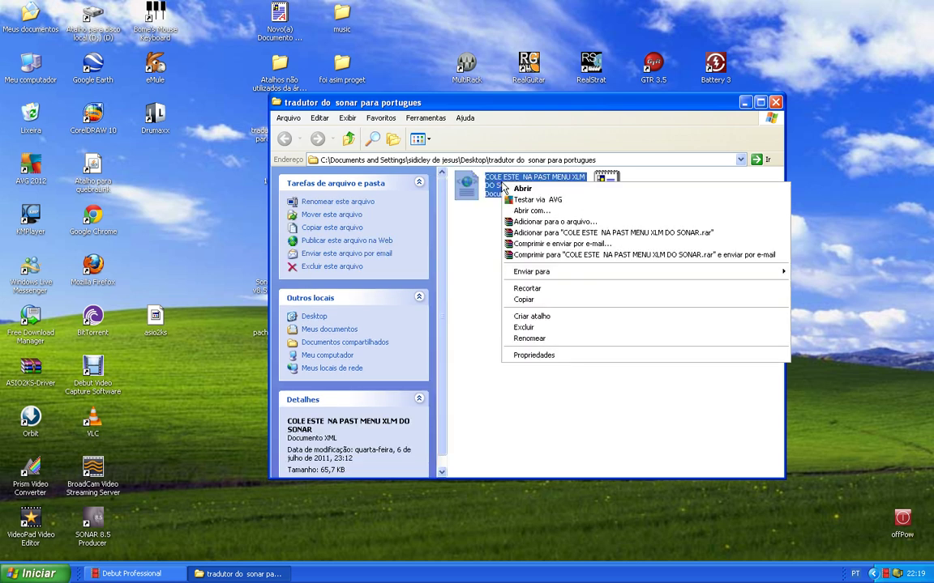
{"action": "left_click", "coordinate": [541, 301]}
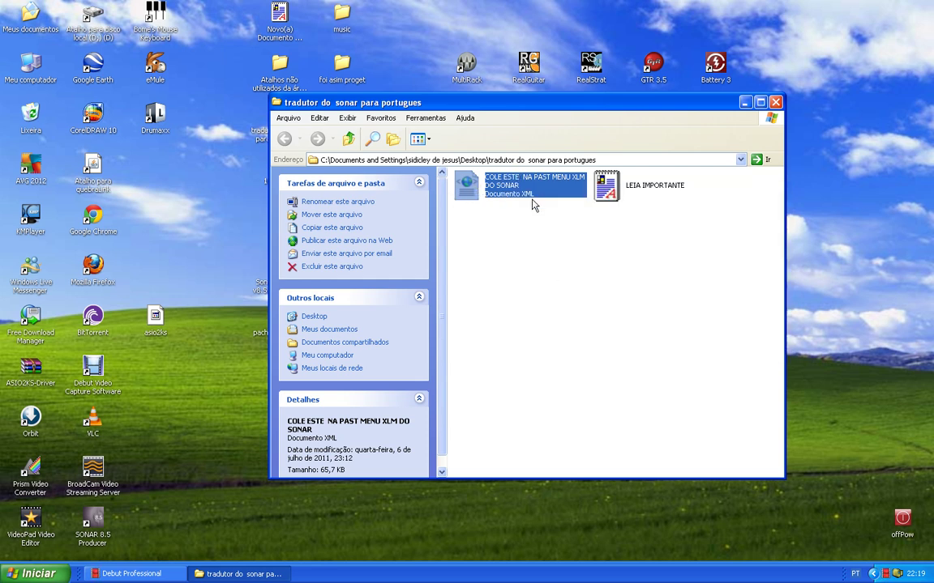
{"action": "right_click", "coordinate": [542, 175]}
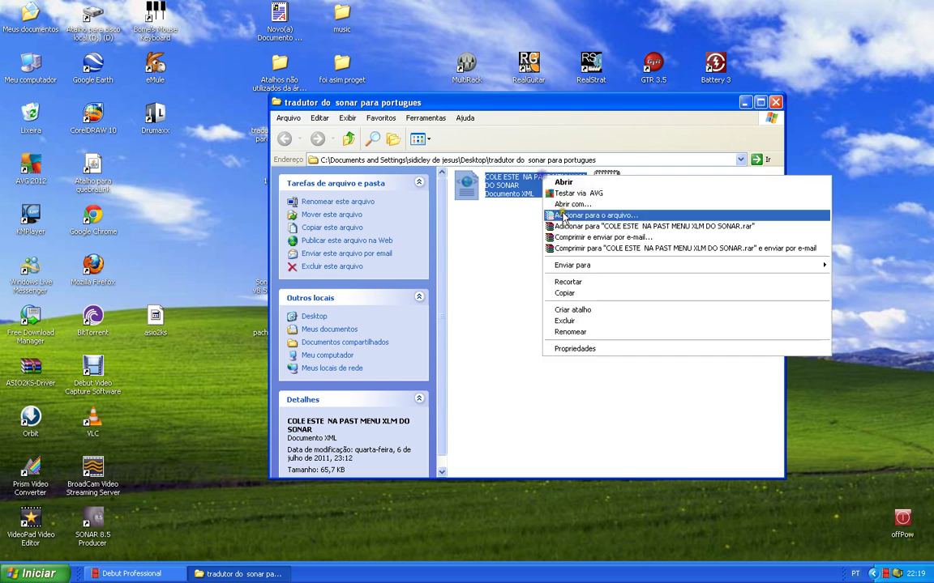
{"action": "left_click", "coordinate": [568, 294]}
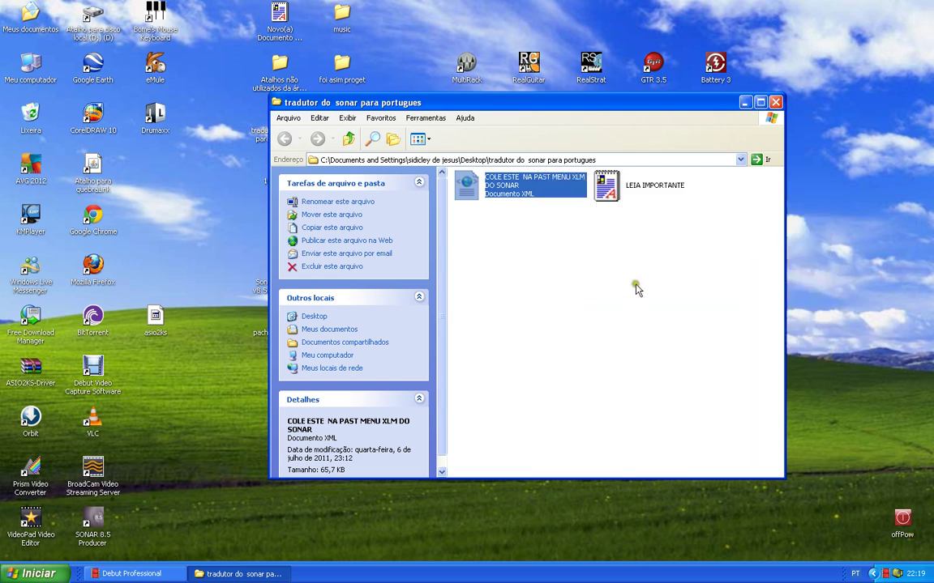
Step: Close the translator folder and open the Disco local (C:) drive from Meu computador
{"action": "left_click", "coordinate": [775, 102]}
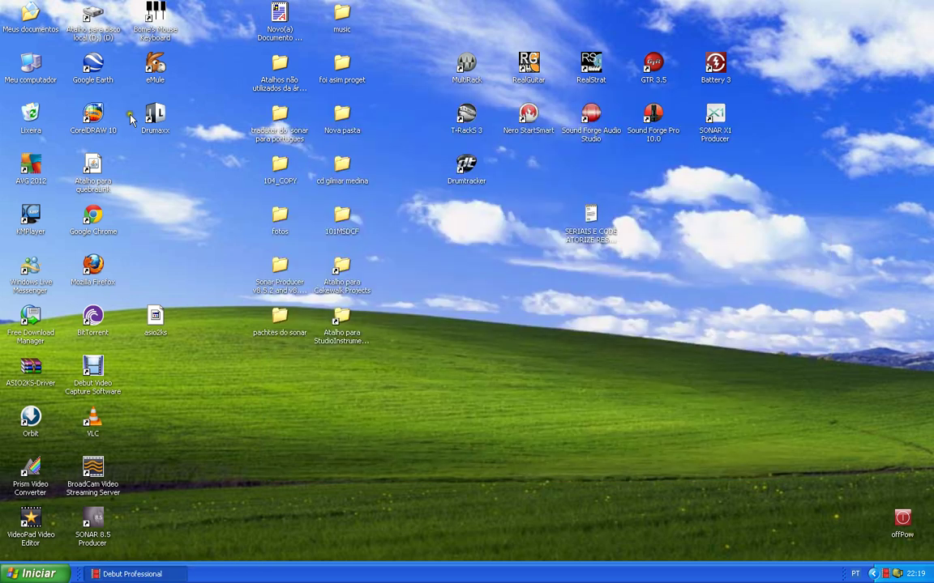
{"action": "double_click", "coordinate": [30, 69]}
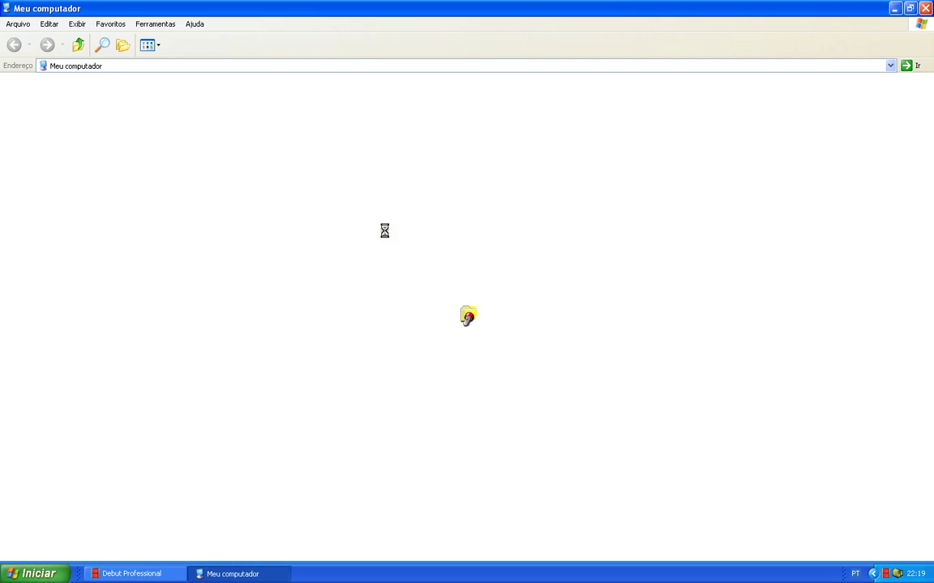
{"action": "left_click", "coordinate": [236, 575]}
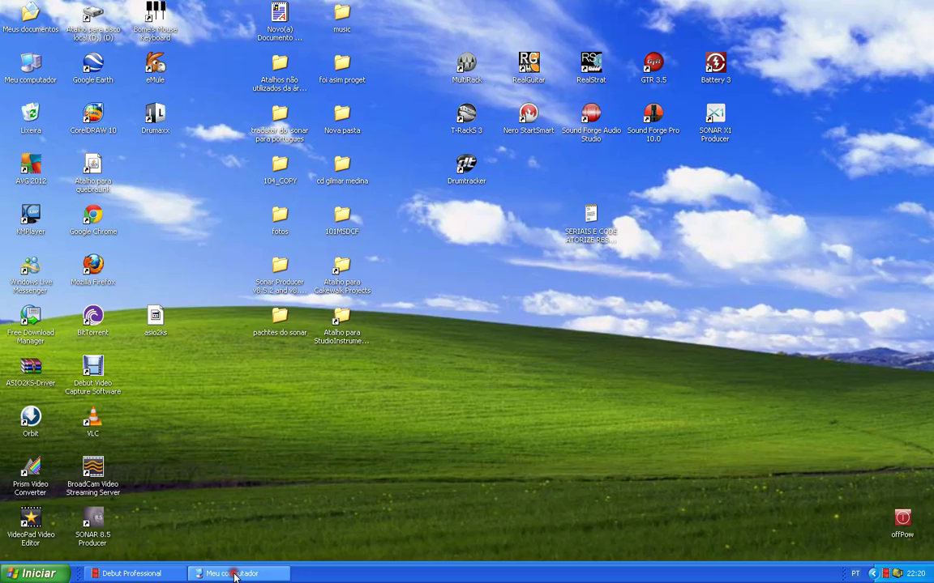
{"action": "left_click", "coordinate": [234, 575]}
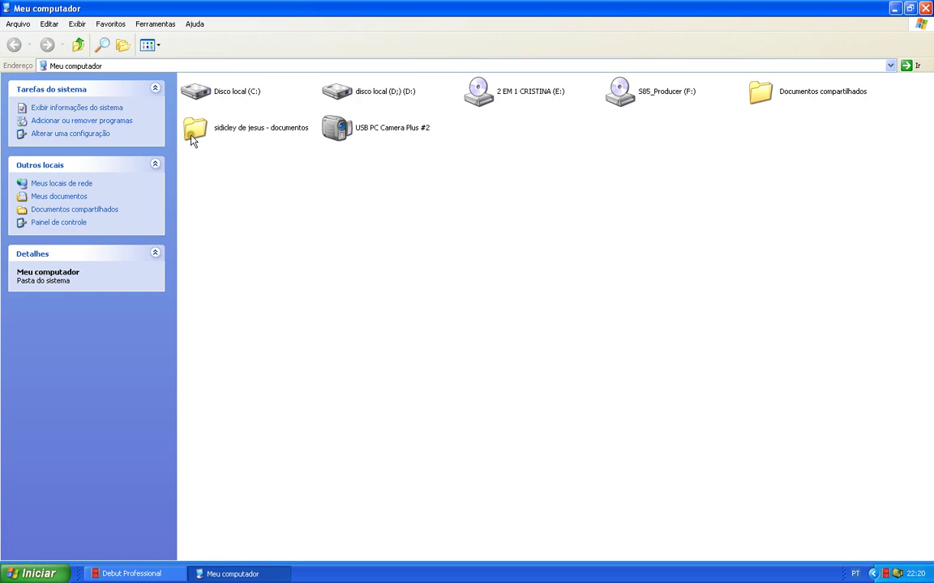
{"action": "left_click", "coordinate": [212, 101]}
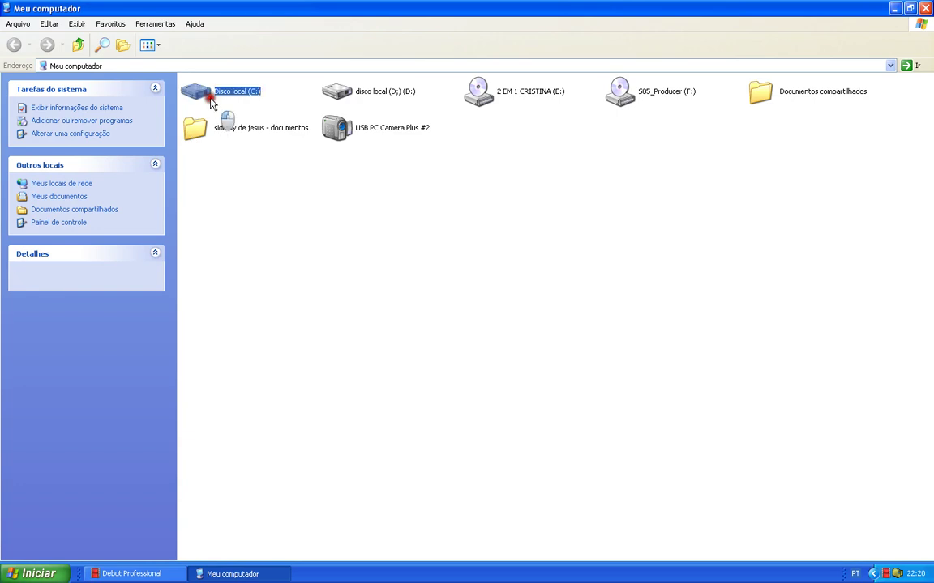
{"action": "double_click", "coordinate": [214, 100]}
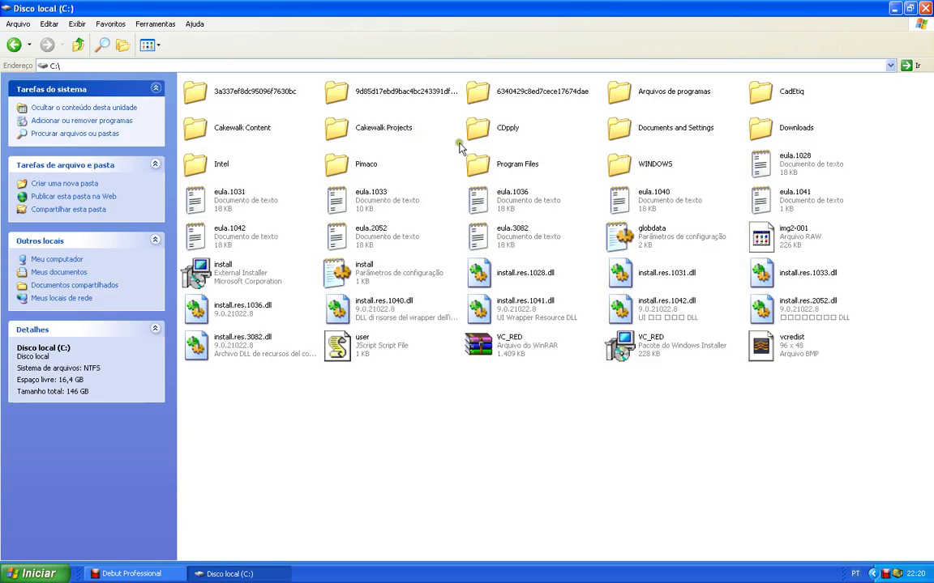
Step: Browse to the SONAR 8.5 Producer program folder under Arquivos de programas\Cakewalk
{"action": "left_click", "coordinate": [633, 94]}
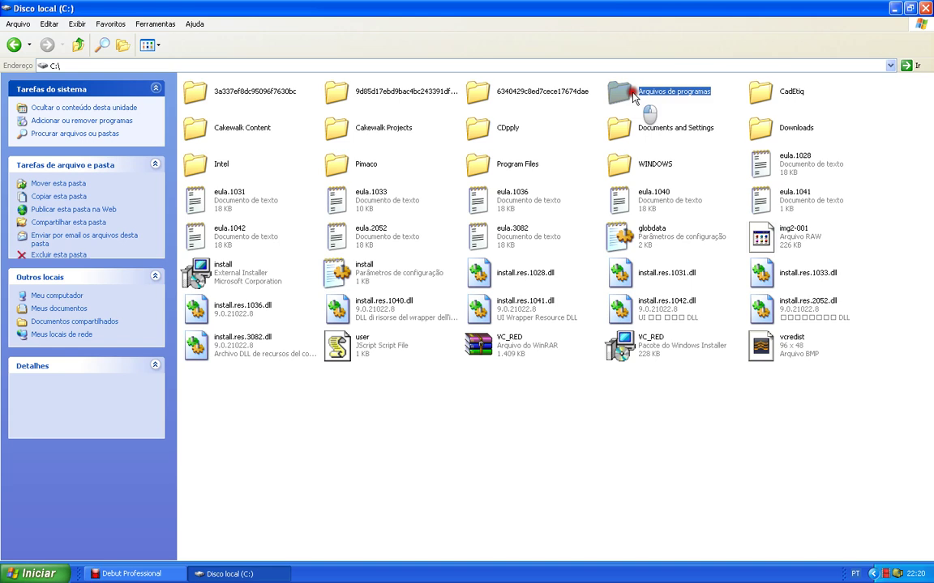
{"action": "double_click", "coordinate": [634, 94]}
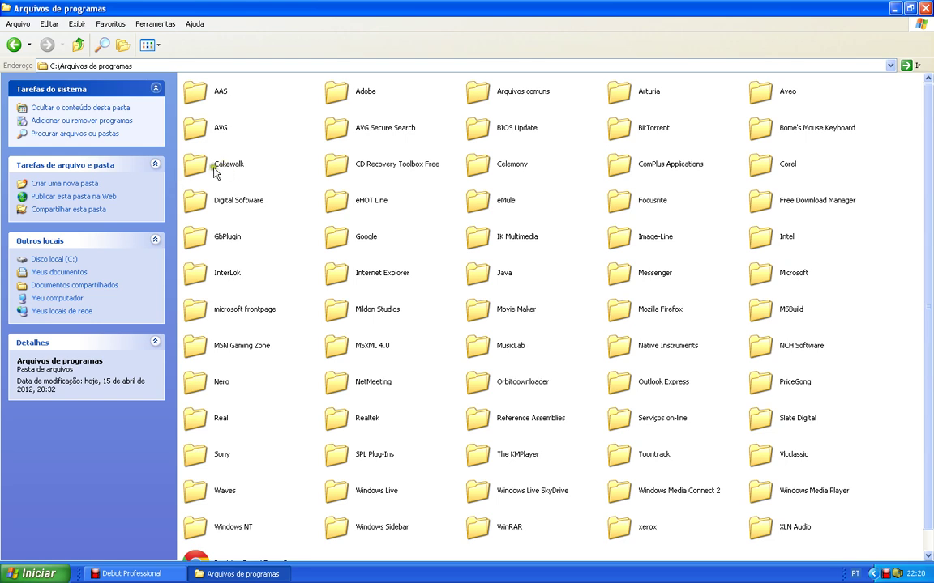
{"action": "left_click", "coordinate": [201, 168]}
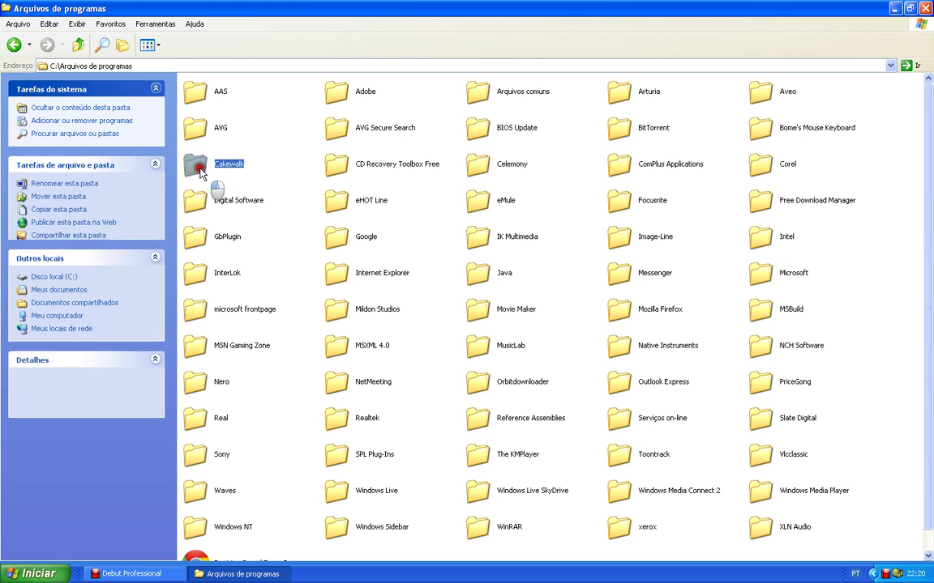
{"action": "double_click", "coordinate": [201, 168]}
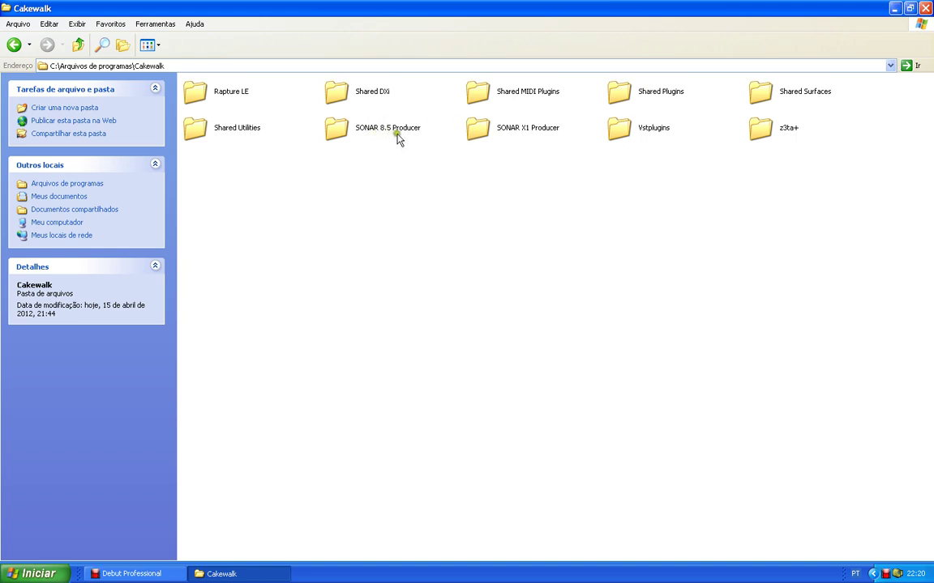
{"action": "left_click", "coordinate": [338, 132]}
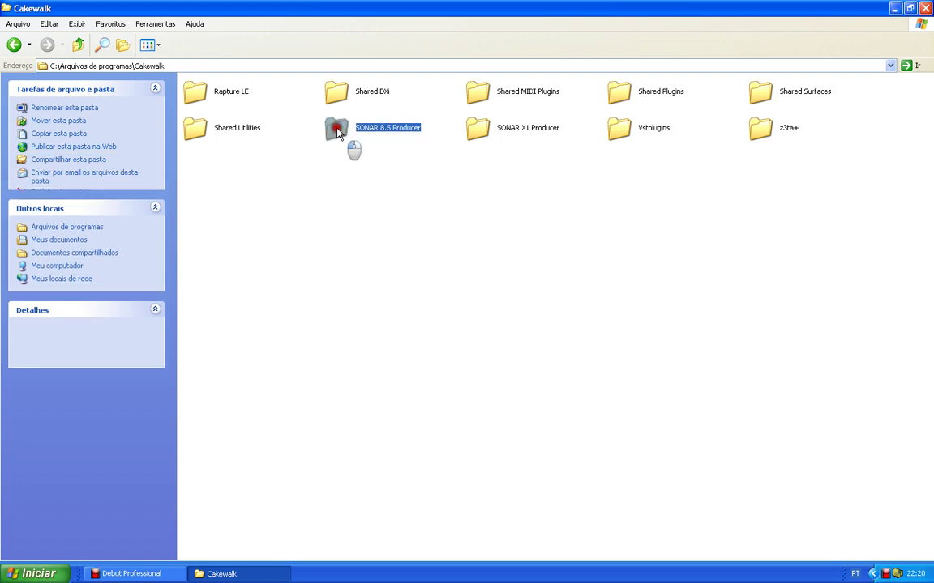
{"action": "double_click", "coordinate": [337, 132]}
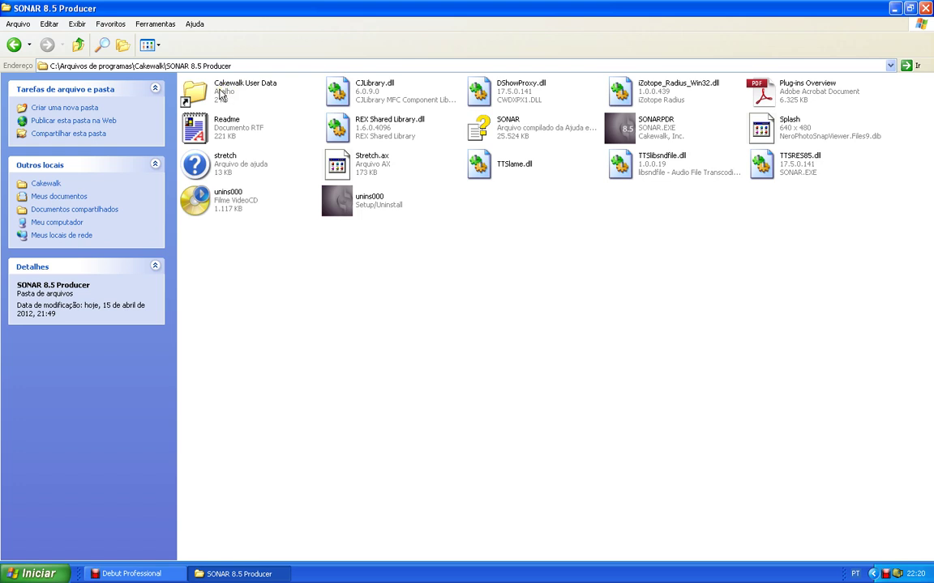
Step: Follow the Cakewalk User Data shortcut and open the Menuxml folder inside SONAR 8.5 Producer
{"action": "left_click", "coordinate": [220, 94]}
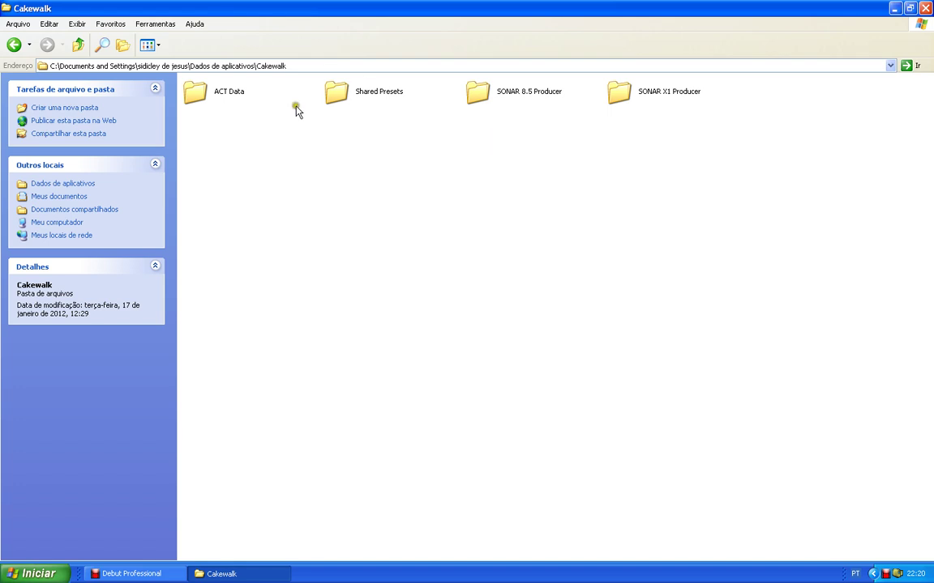
{"action": "left_click", "coordinate": [477, 102]}
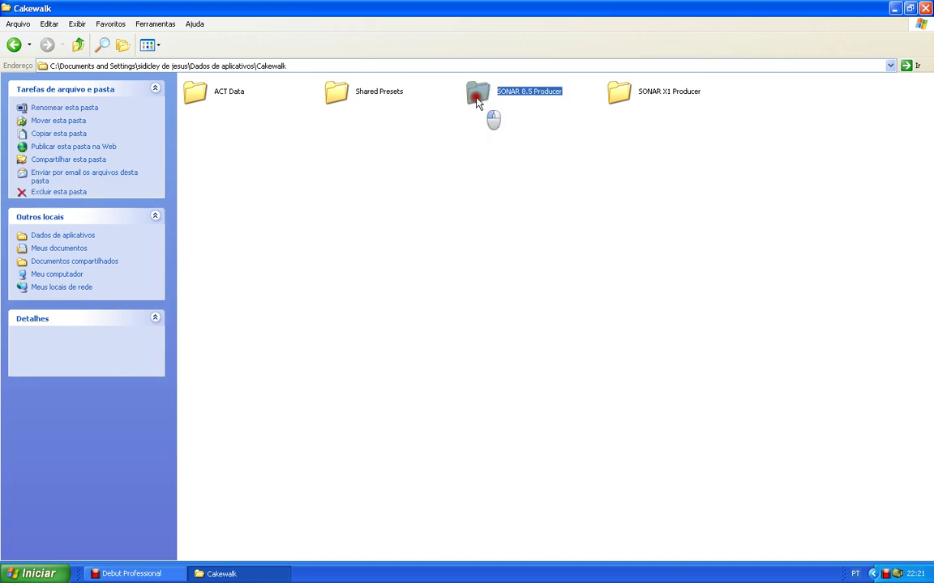
{"action": "double_click", "coordinate": [478, 102]}
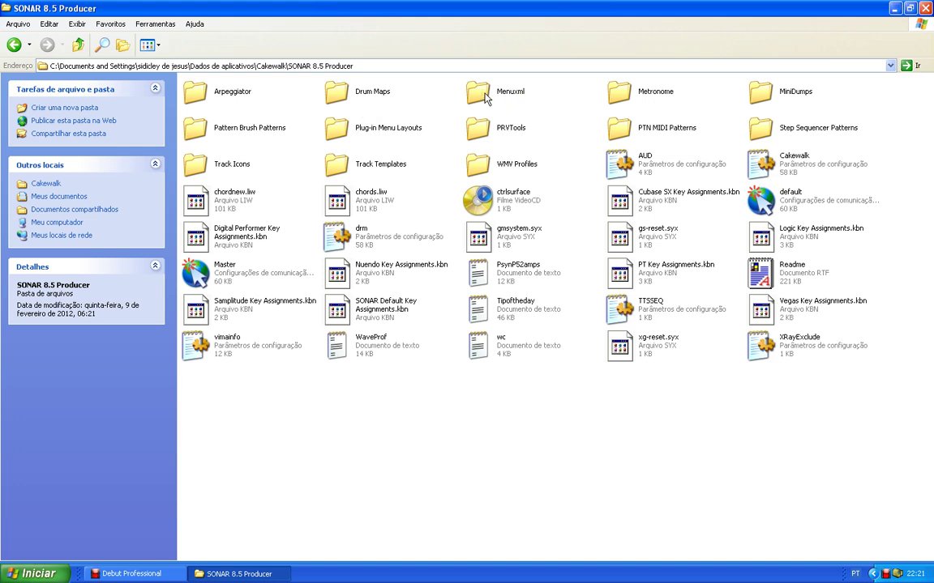
{"action": "left_click", "coordinate": [484, 96]}
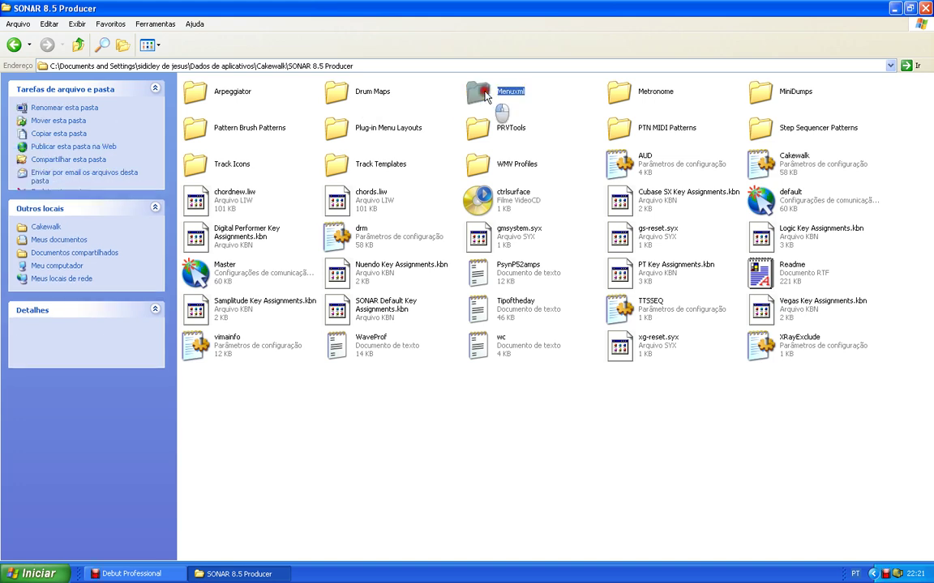
{"action": "double_click", "coordinate": [485, 95]}
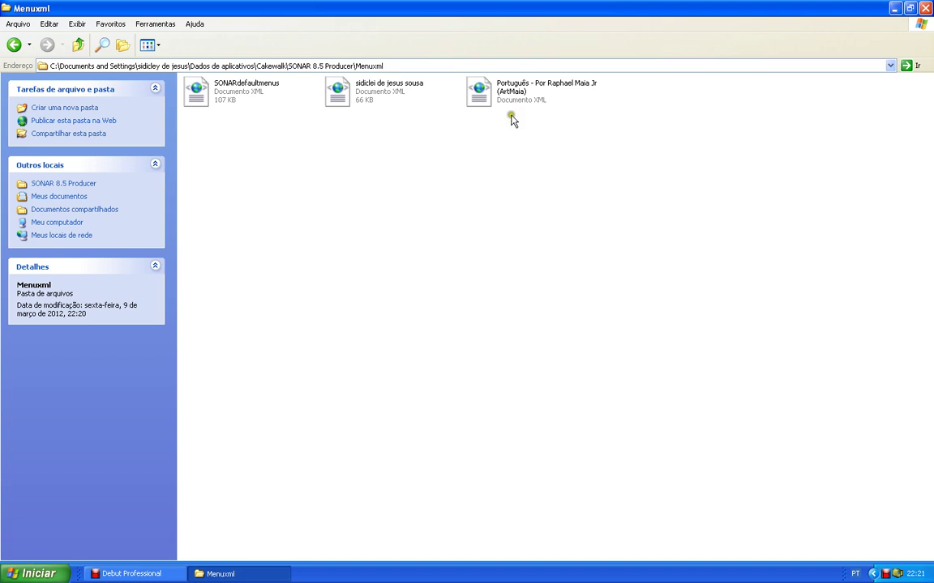
Step: Send the two old custom menu XML files to the Recycle Bin, keeping SONARdefaultmenus
{"action": "left_click_drag", "start_coordinate": [585, 123], "coordinate": [351, 85]}
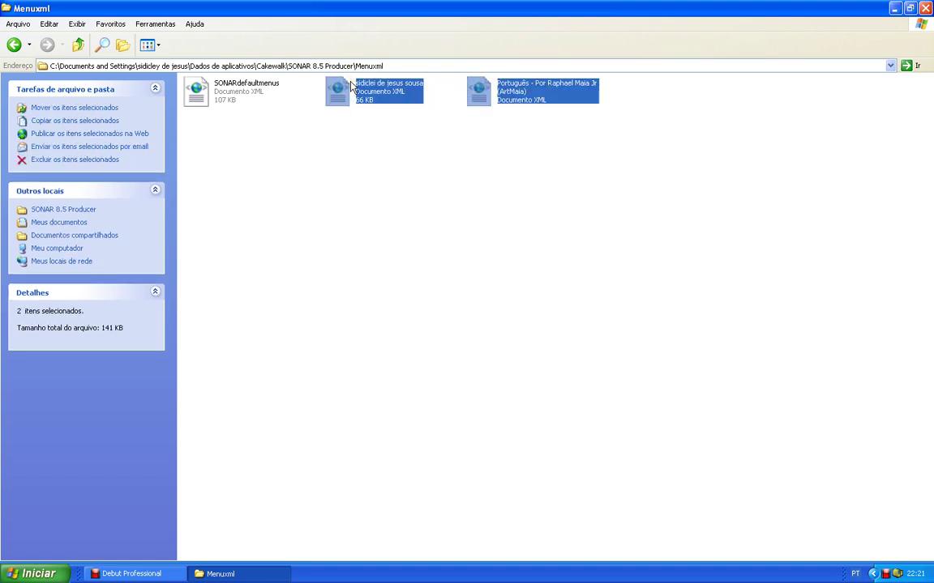
{"action": "key", "text": "Delete"}
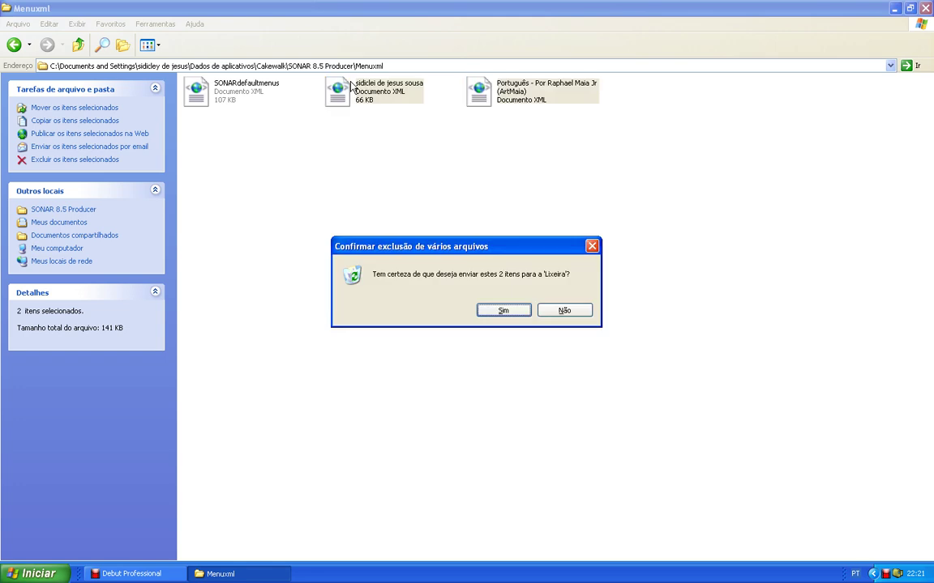
{"action": "left_click", "coordinate": [503, 311]}
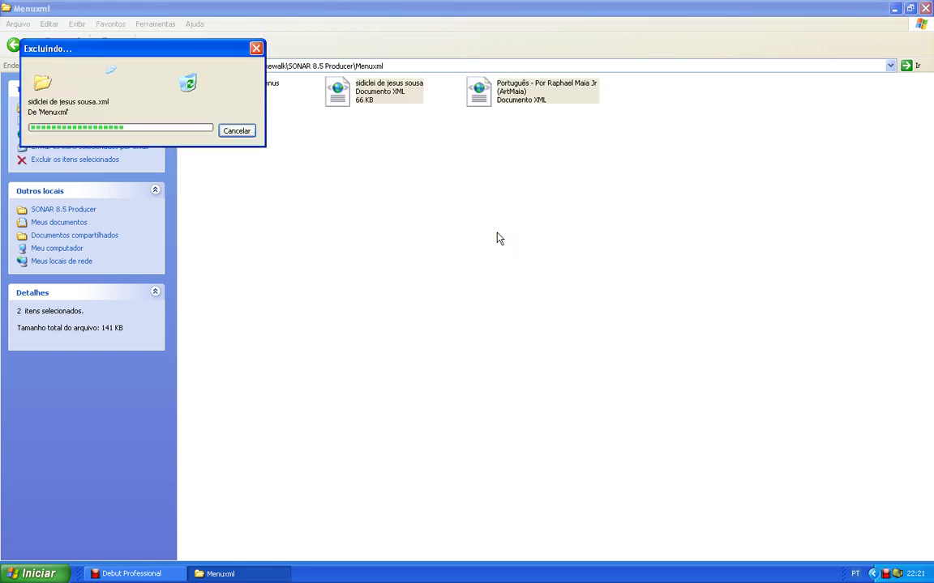
Step: Paste the copied "COLE ESTE NA PAST MENU XLM DO SONAR" file into the Menuxml folder
{"action": "right_click", "coordinate": [362, 101]}
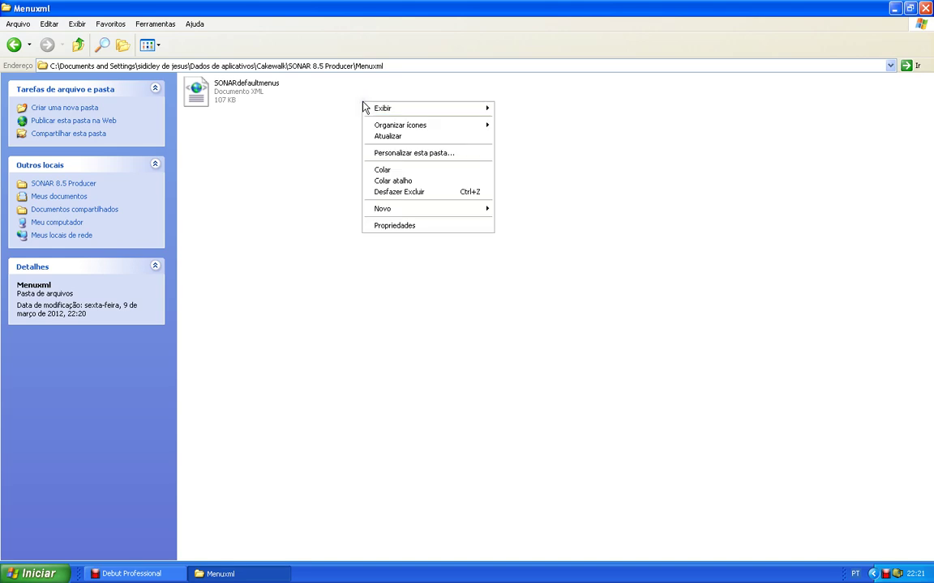
{"action": "left_click", "coordinate": [598, 222]}
{"action": "left_click", "coordinate": [244, 94]}
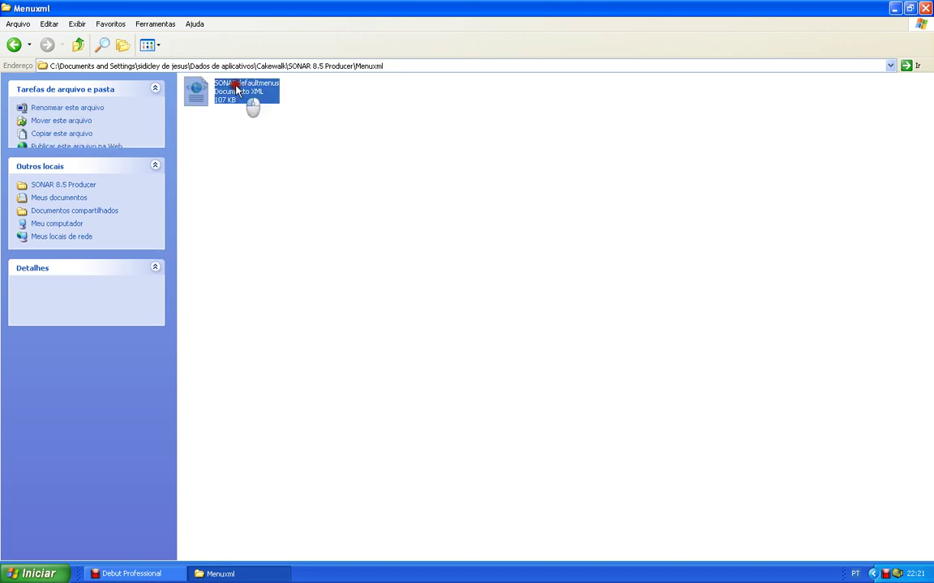
{"action": "left_click", "coordinate": [240, 136]}
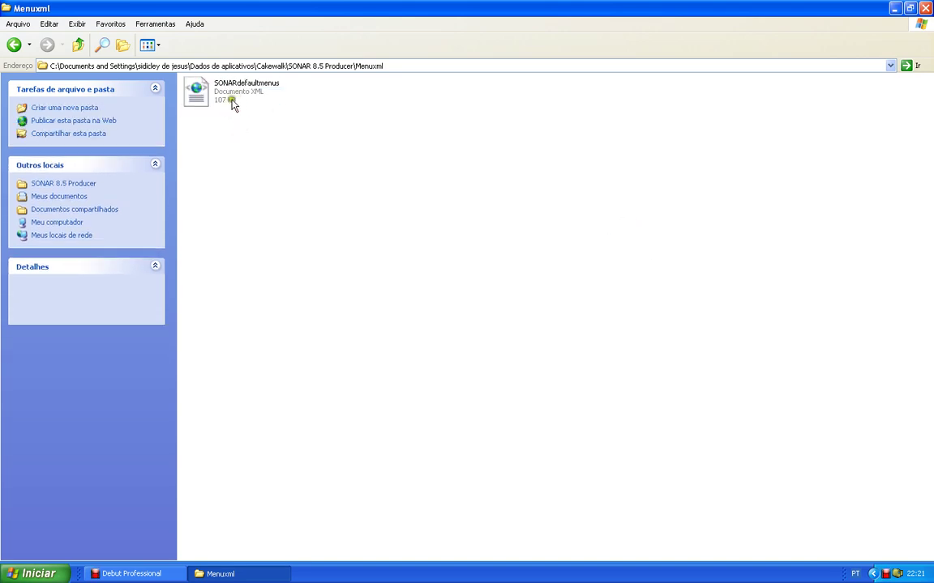
{"action": "right_click", "coordinate": [354, 110]}
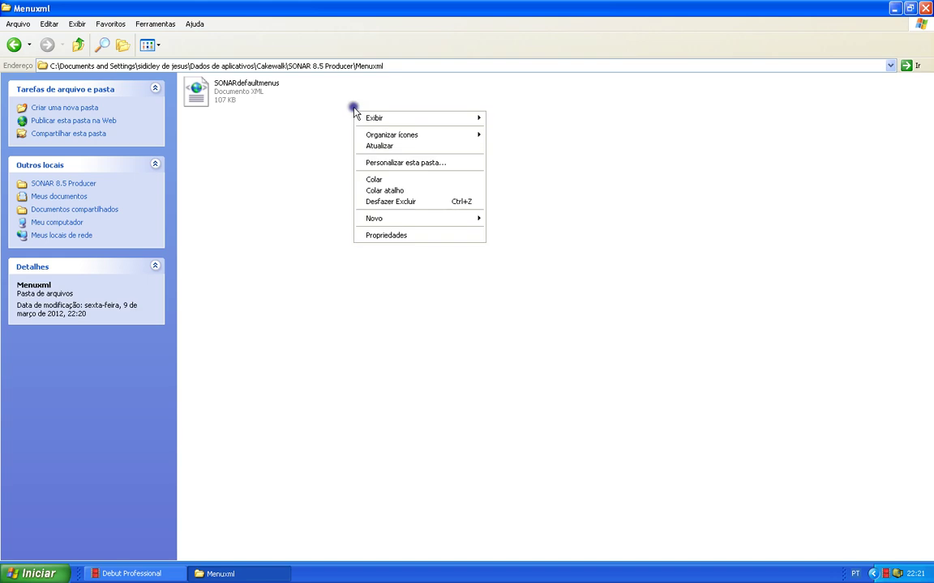
{"action": "left_click", "coordinate": [386, 182]}
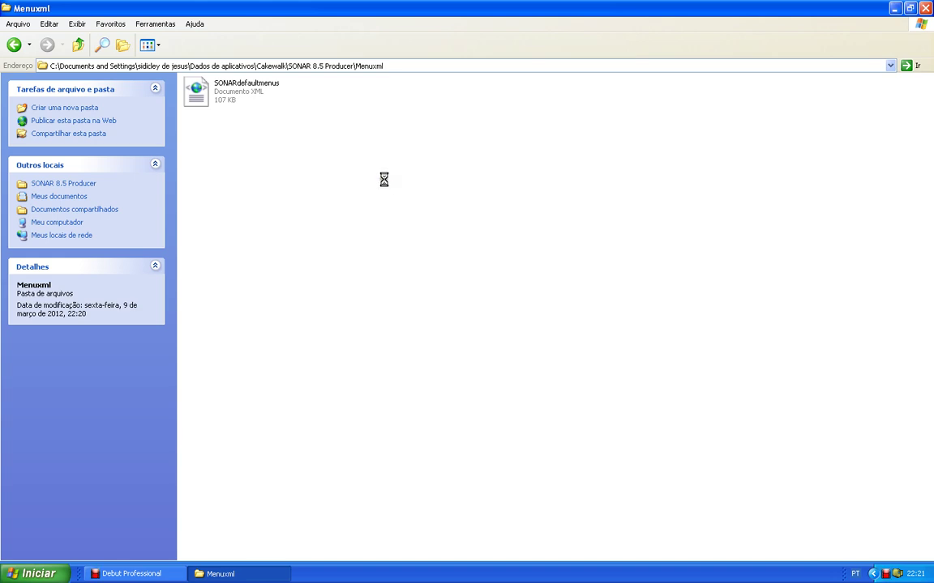
{"action": "left_click", "coordinate": [373, 170]}
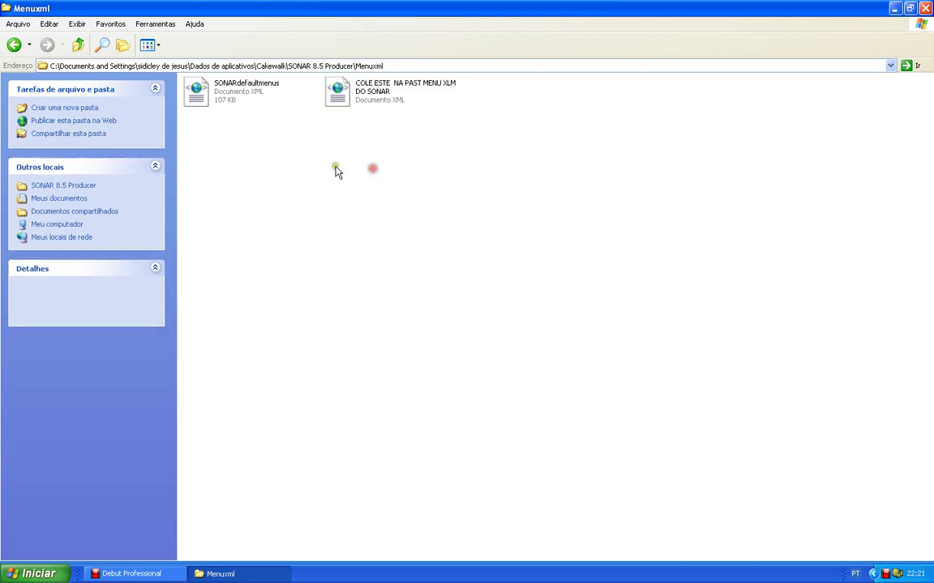
Step: Close the Menuxml folder, start SONAR 8.5 Producer and open the recent project teste
{"action": "left_click", "coordinate": [929, 9]}
{"action": "left_click", "coordinate": [543, 394]}
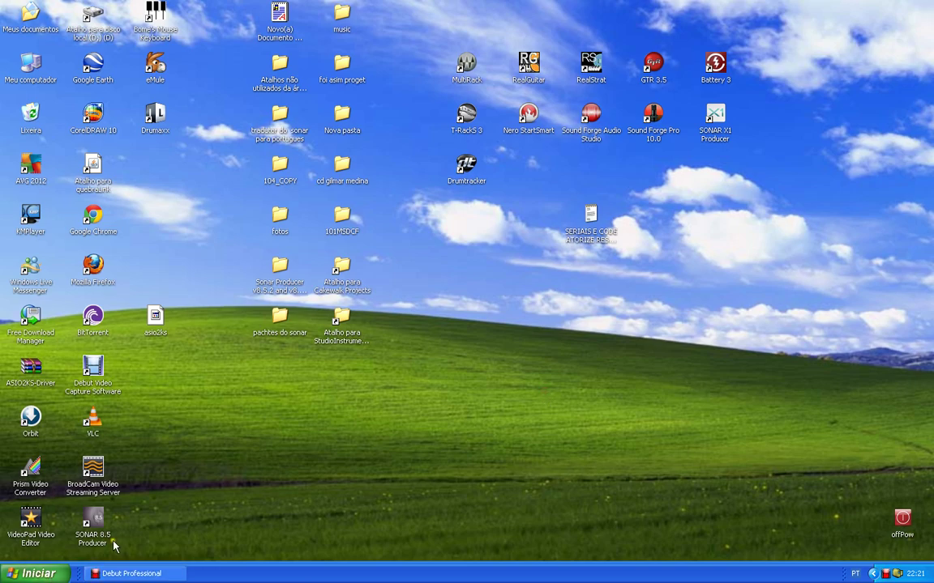
{"action": "double_click", "coordinate": [93, 523]}
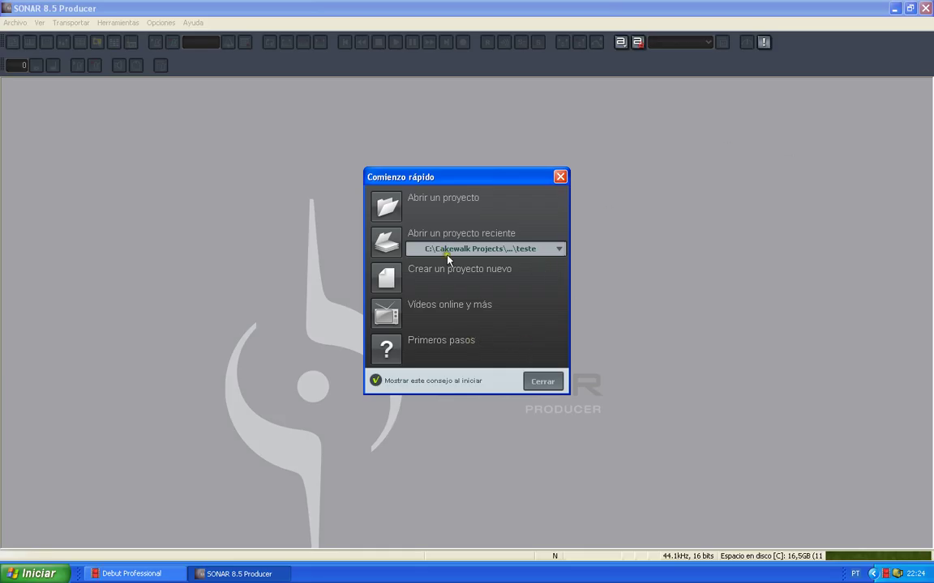
{"action": "left_click", "coordinate": [387, 246]}
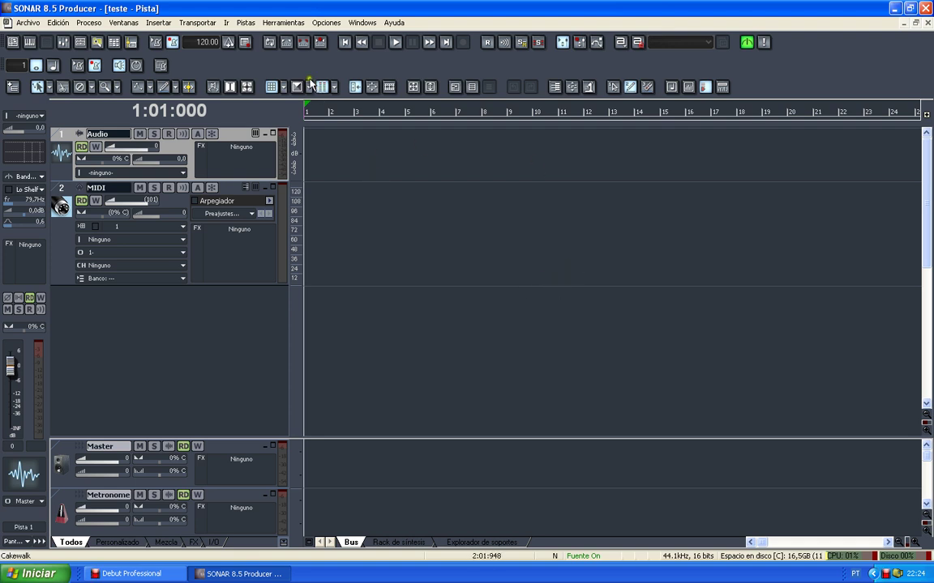
Step: Apply a Português menu layout to SONAR's menus
{"action": "left_click", "coordinate": [338, 27]}
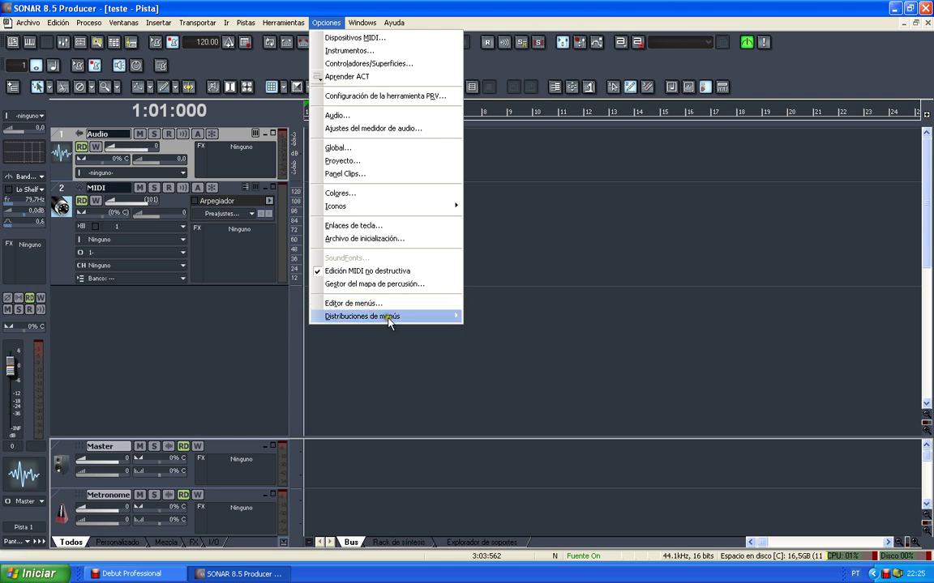
{"action": "mouse_move", "coordinate": [437, 317]}
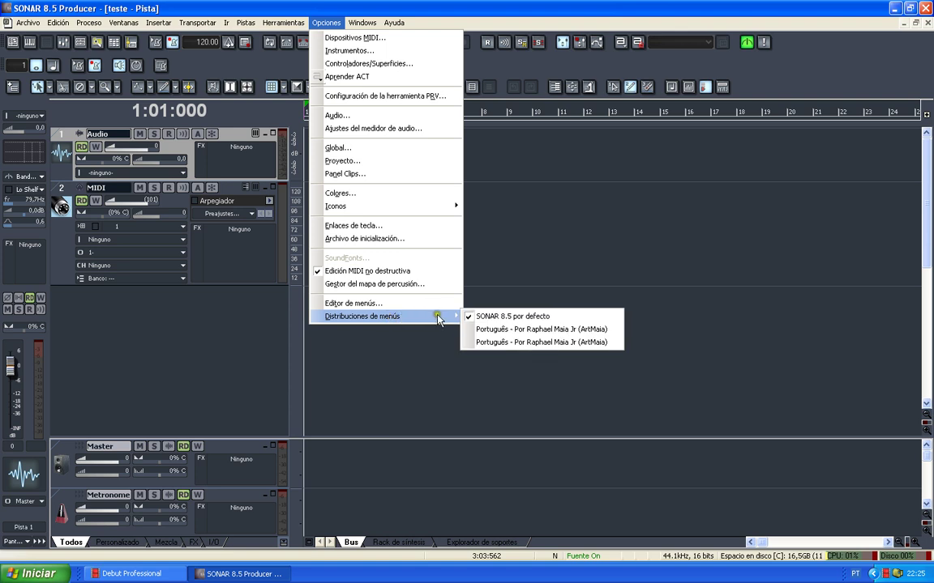
{"action": "left_click", "coordinate": [554, 339]}
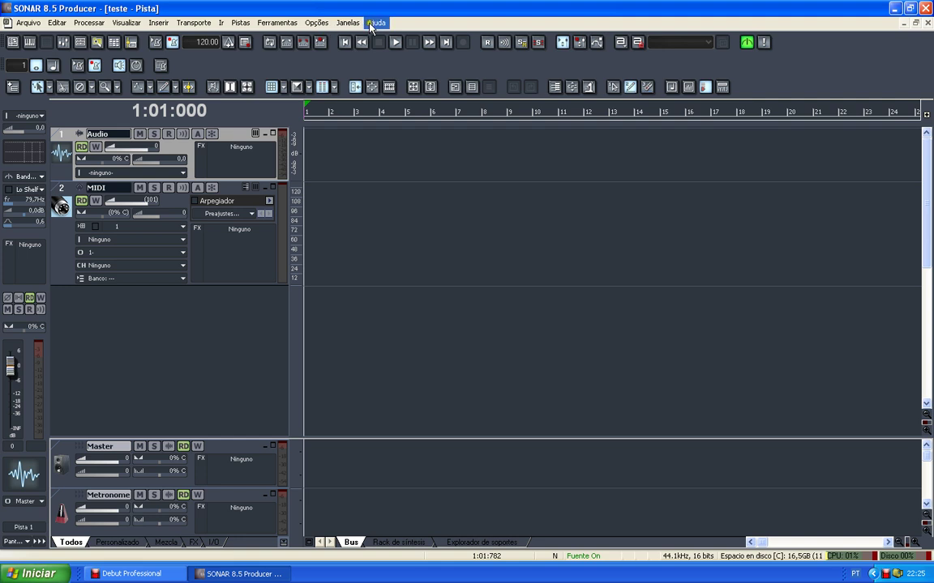
Step: Switch the menu layout back to "SONAR 8.5 por defecto"
{"action": "left_click", "coordinate": [316, 23]}
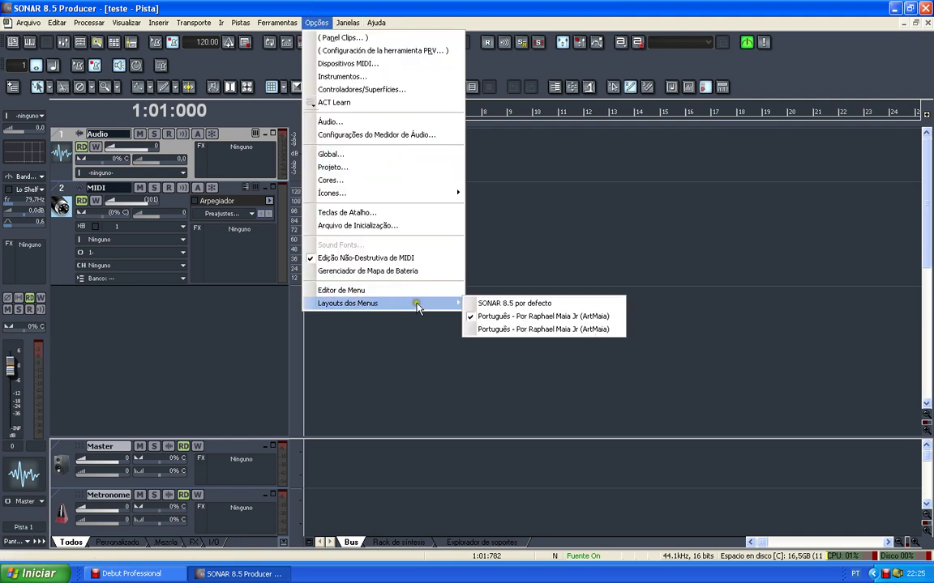
{"action": "left_click", "coordinate": [492, 305]}
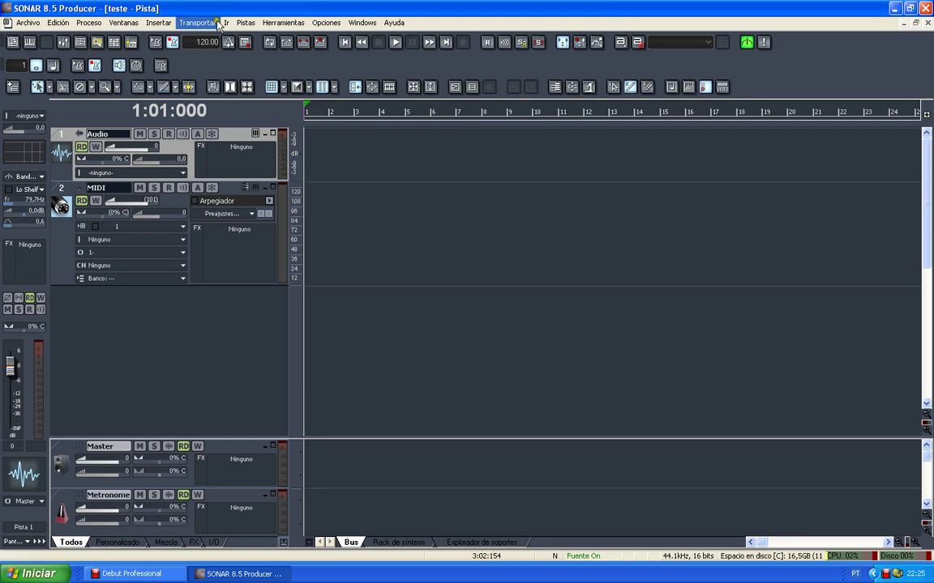
Step: Apply the first Português menu layout to SONAR's menus again and close SONAR
{"action": "left_click", "coordinate": [340, 24]}
{"action": "mouse_move", "coordinate": [427, 319]}
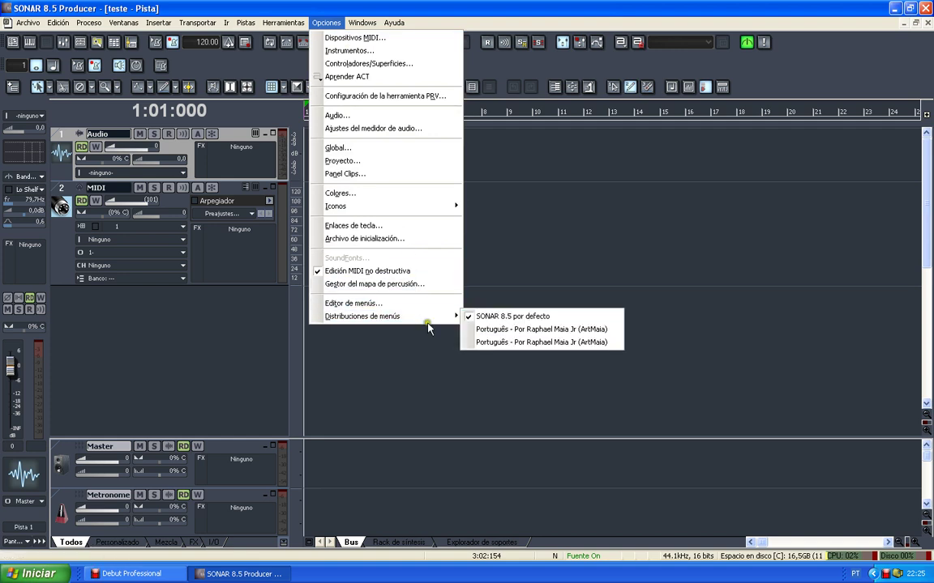
{"action": "left_click", "coordinate": [502, 329]}
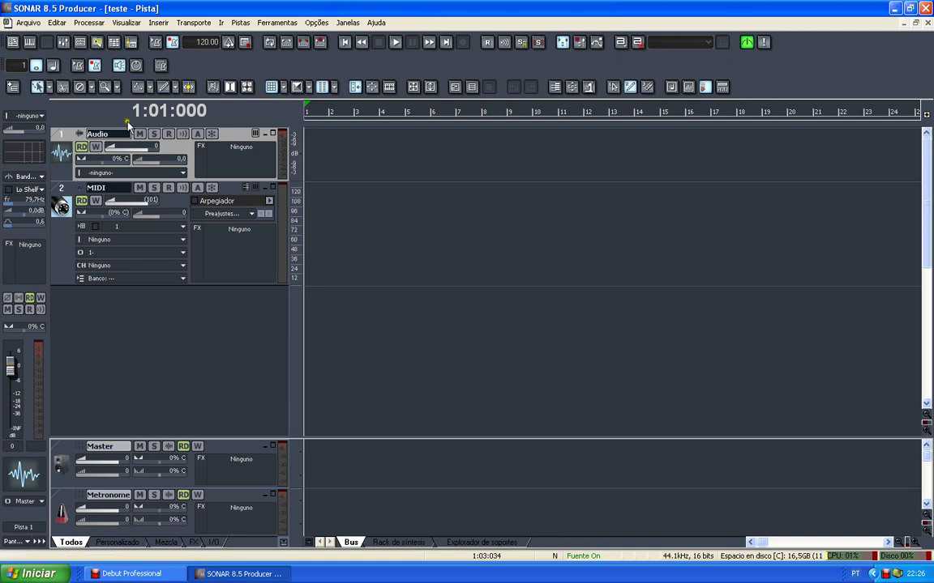
{"action": "scroll", "coordinate": [243, 242], "scroll_direction": "down", "scroll_amount": 1}
{"action": "scroll", "coordinate": [264, 243], "scroll_direction": "up", "scroll_amount": 1}
{"action": "left_click", "coordinate": [925, 9]}
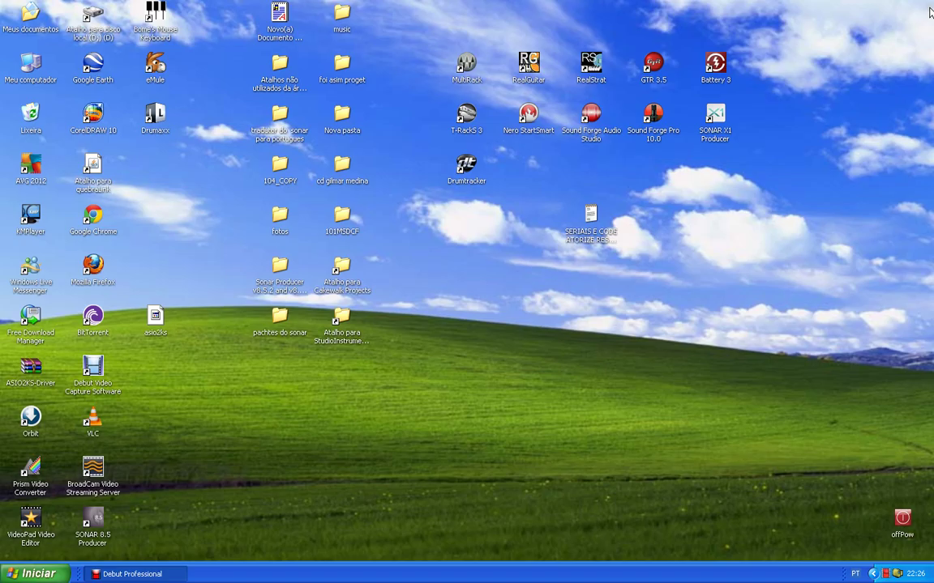
Step: Refresh the desktop, open the StudioInstrumentsSetup folder from its desktop shortcut and launch the StudioInstrumentsSetup installer
{"action": "right_click", "coordinate": [490, 321]}
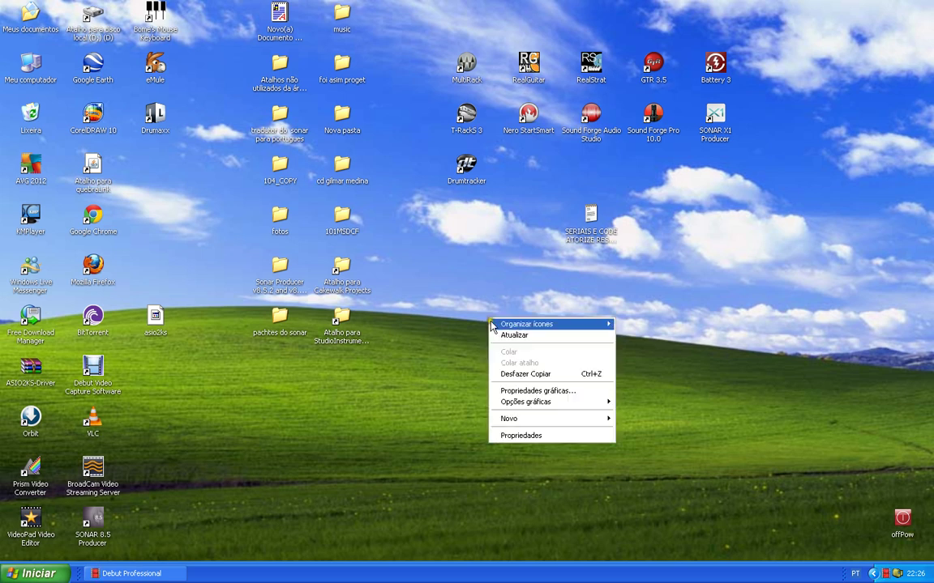
{"action": "left_click", "coordinate": [533, 335]}
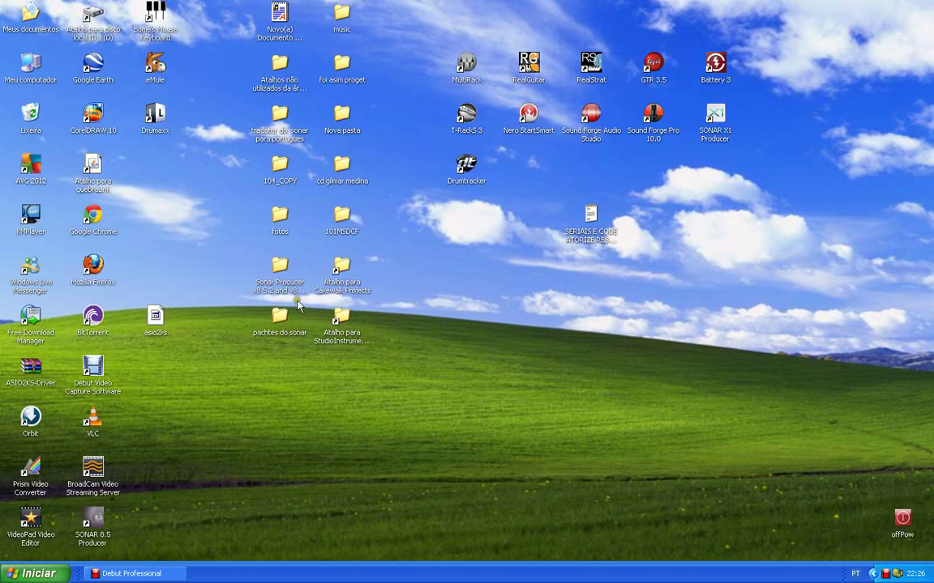
{"action": "double_click", "coordinate": [349, 318]}
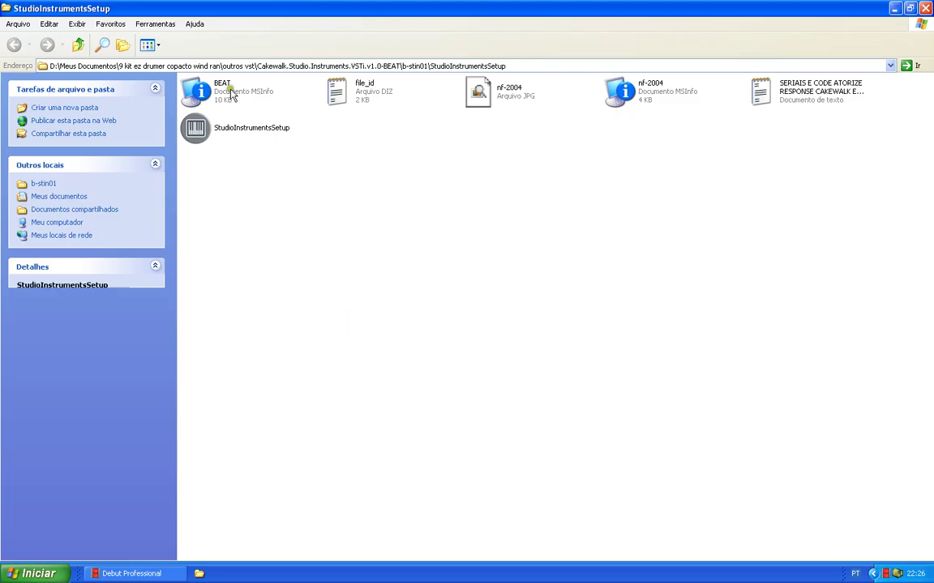
{"action": "left_click", "coordinate": [241, 132]}
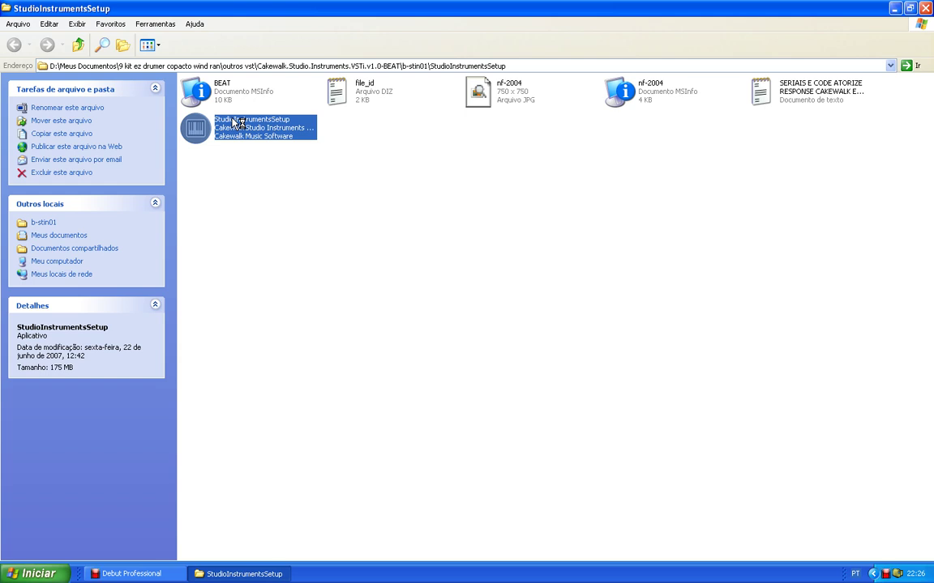
{"action": "double_click", "coordinate": [237, 122]}
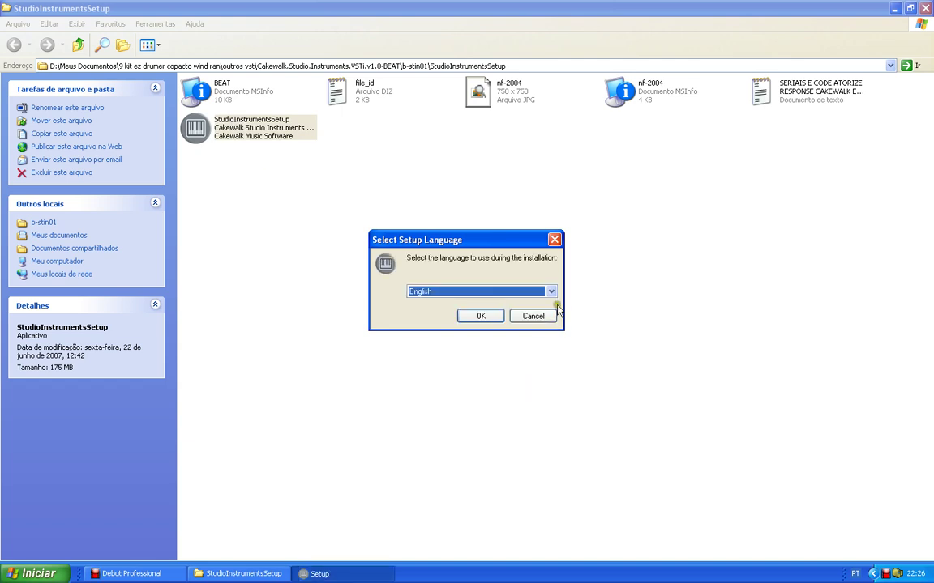
Step: Set the setup language to English and accept the license agreement of the Cakewalk Studio Instruments installer
{"action": "left_click", "coordinate": [551, 292]}
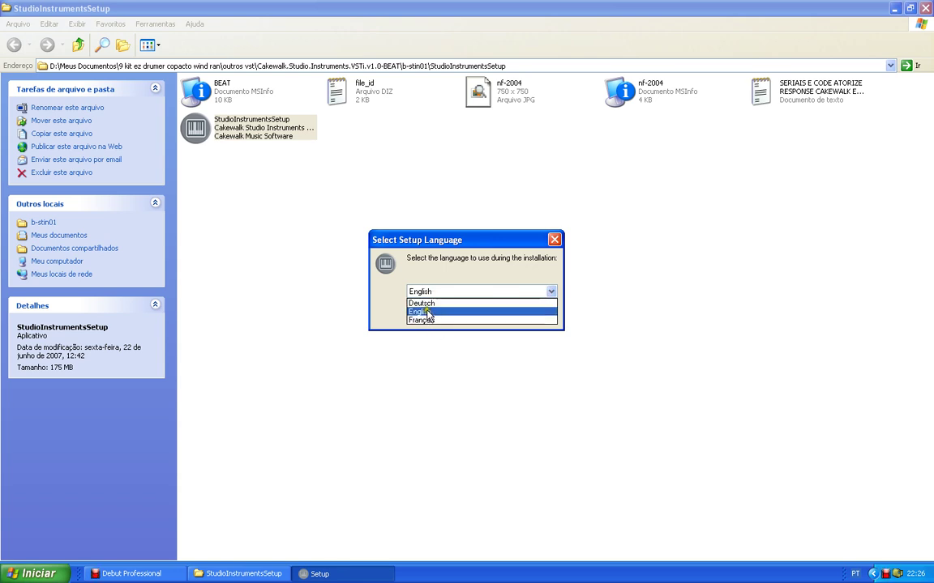
{"action": "left_click", "coordinate": [556, 312]}
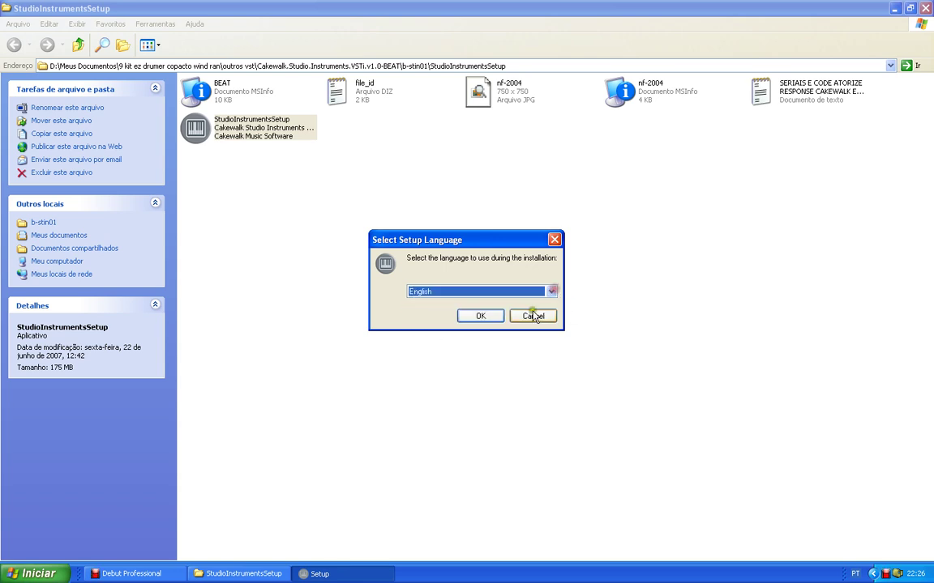
{"action": "left_click", "coordinate": [490, 317]}
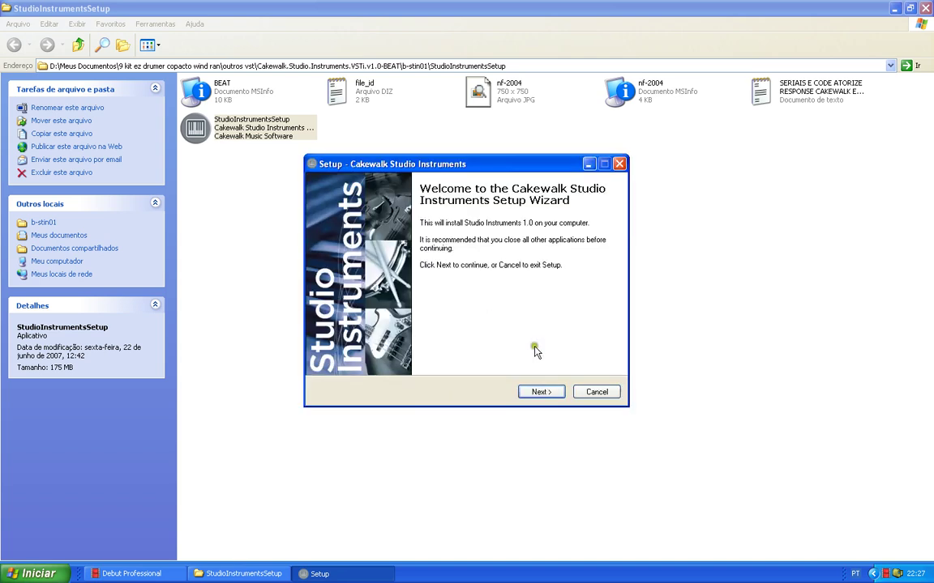
{"action": "left_click", "coordinate": [540, 391]}
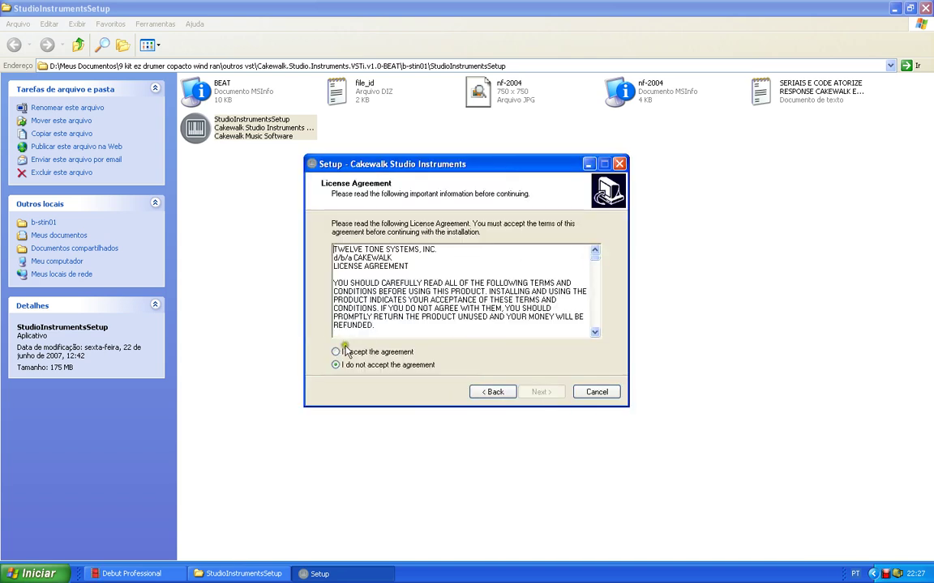
{"action": "left_click", "coordinate": [336, 351]}
{"action": "left_click", "coordinate": [541, 393]}
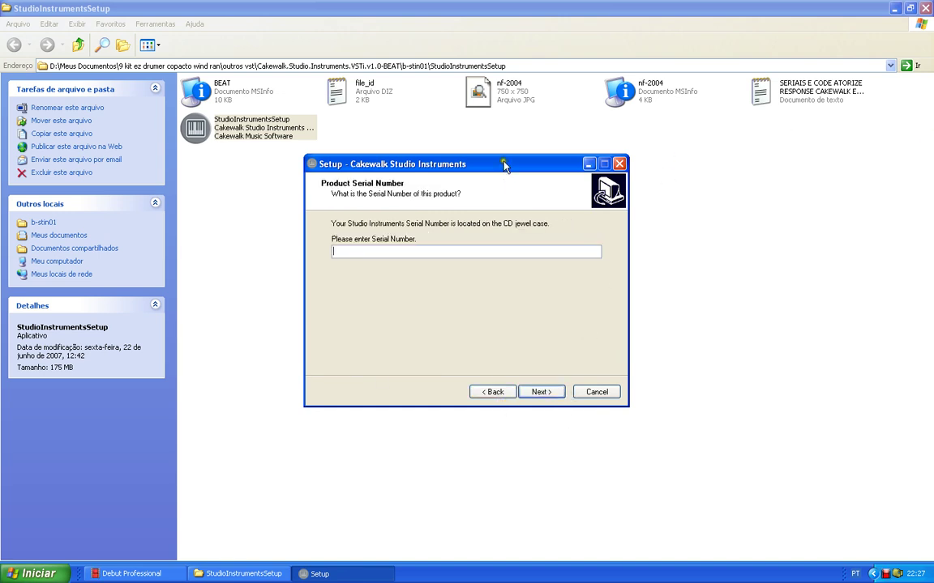
Step: Copy the Studio Instruments serial number from the serials text file, minimize the file and close the StudioInstrumentsSetup folder
{"action": "left_click_drag", "start_coordinate": [459, 163], "coordinate": [384, 177]}
{"action": "left_click", "coordinate": [760, 97]}
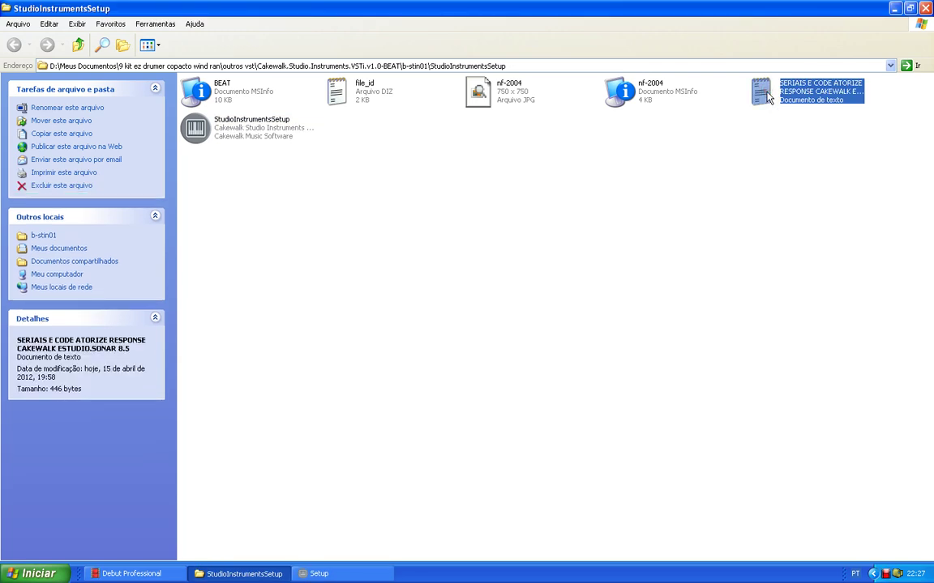
{"action": "double_click", "coordinate": [768, 98]}
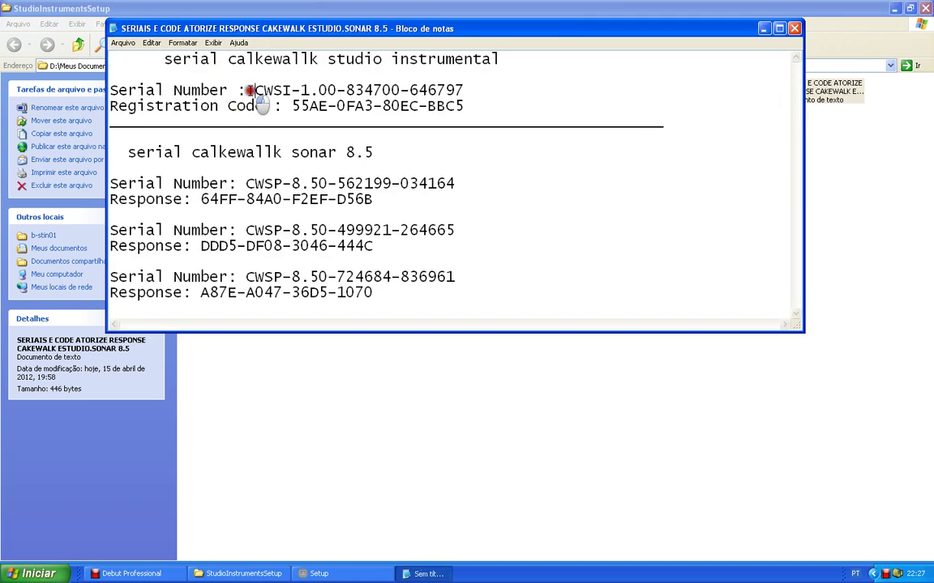
{"action": "left_click_drag", "start_coordinate": [249, 90], "coordinate": [464, 90]}
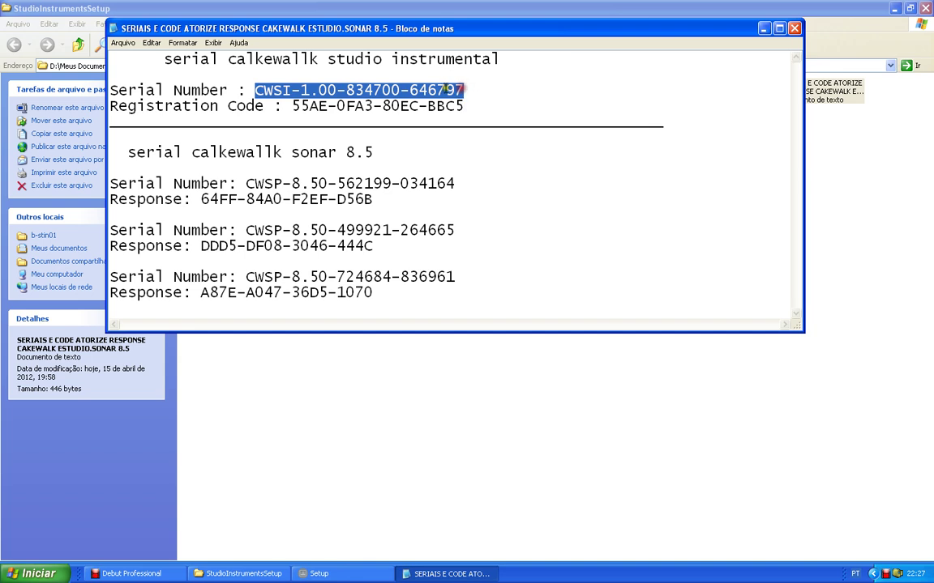
{"action": "right_click", "coordinate": [442, 90]}
{"action": "left_click", "coordinate": [458, 123]}
{"action": "left_click", "coordinate": [761, 30]}
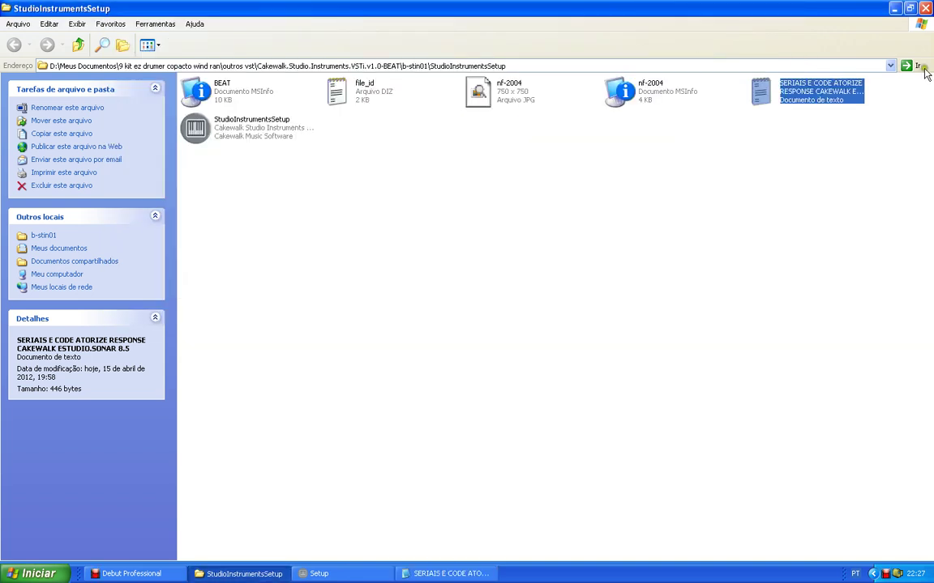
{"action": "left_click", "coordinate": [926, 10]}
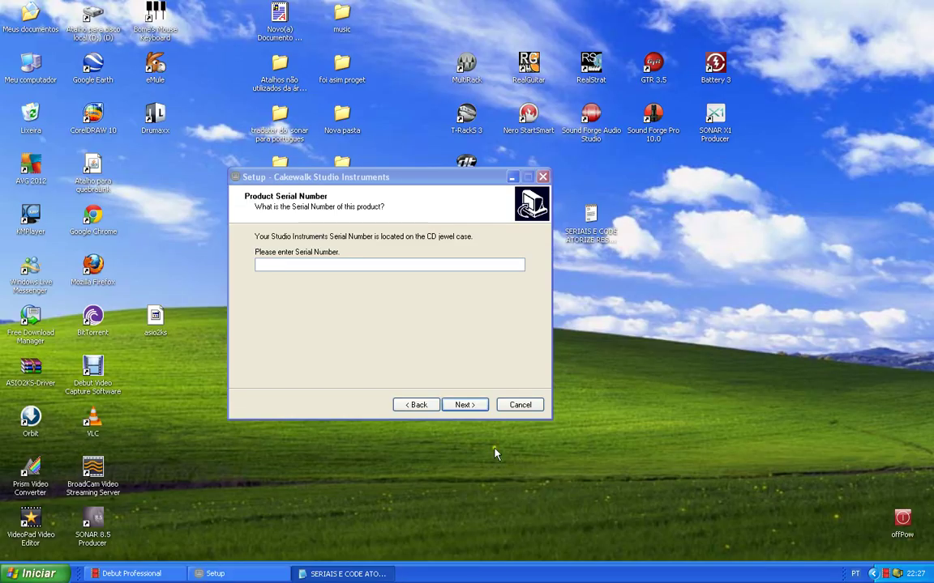
Step: Paste the copied serial number into the installer's serial number field and continue
{"action": "left_click", "coordinate": [277, 265]}
{"action": "right_click", "coordinate": [278, 265]}
{"action": "left_click", "coordinate": [311, 314]}
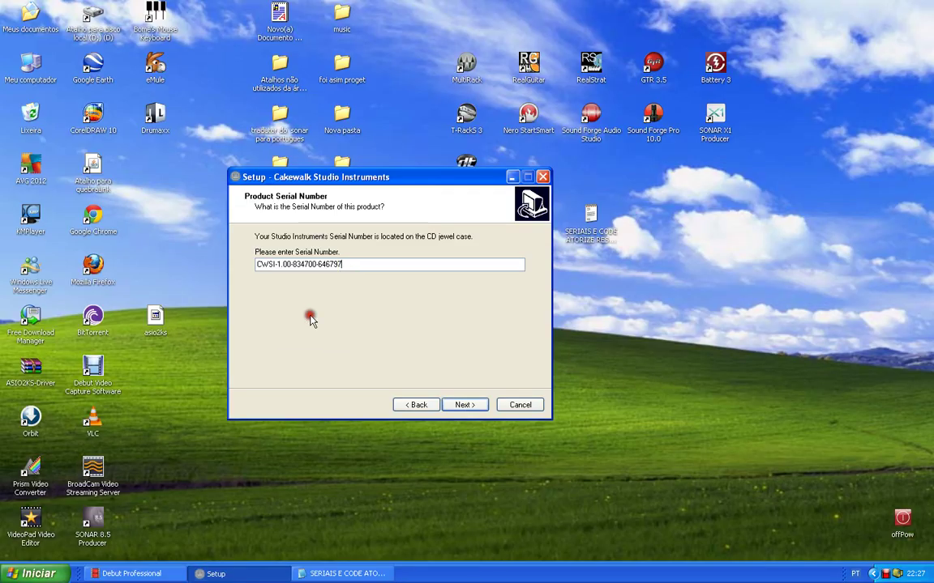
{"action": "left_click", "coordinate": [464, 405]}
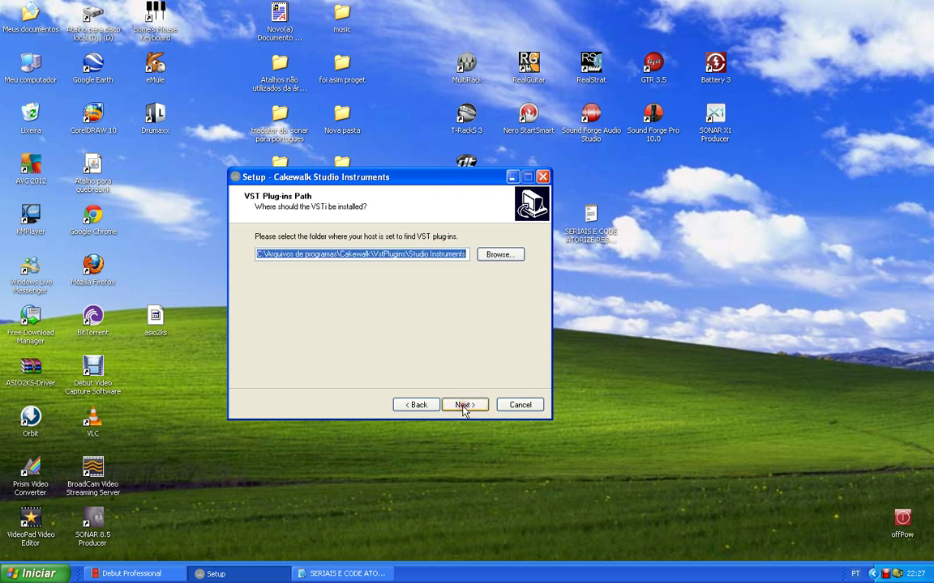
Step: Install Studio Instruments with the default VST plug-ins path and finish setup without viewing StudioInstruments-ReadME.html
{"action": "left_click", "coordinate": [465, 405]}
{"action": "left_click", "coordinate": [464, 406]}
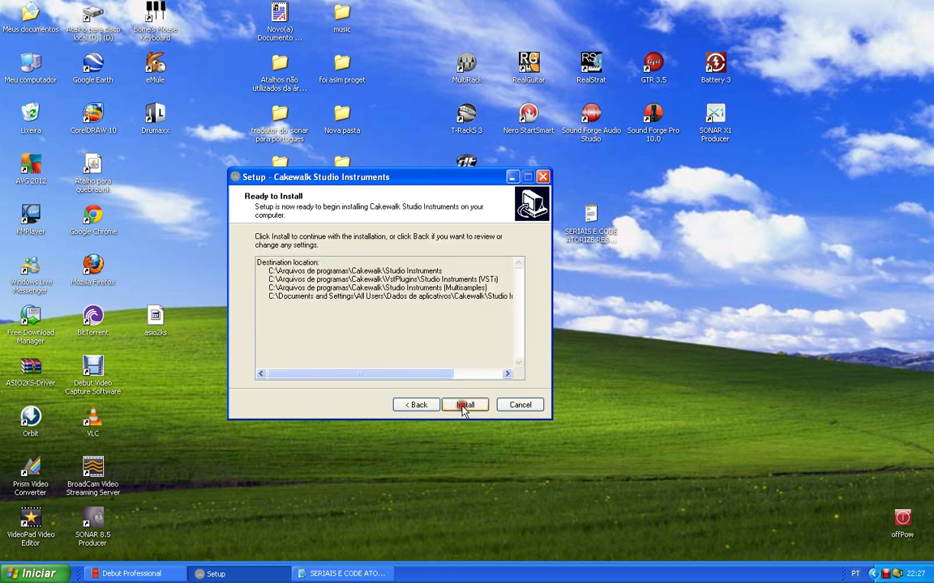
{"action": "left_click", "coordinate": [463, 406]}
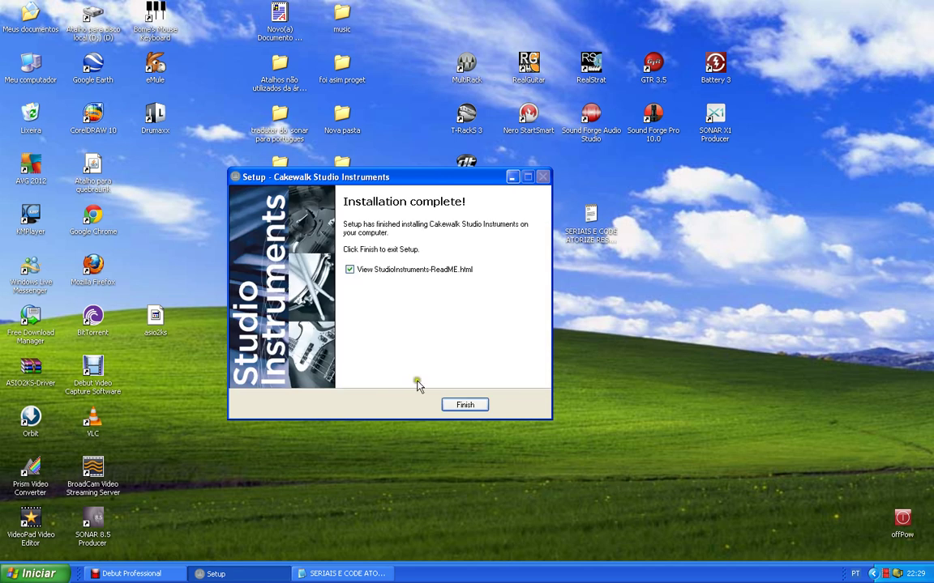
{"action": "left_click", "coordinate": [350, 273]}
{"action": "left_click", "coordinate": [464, 407]}
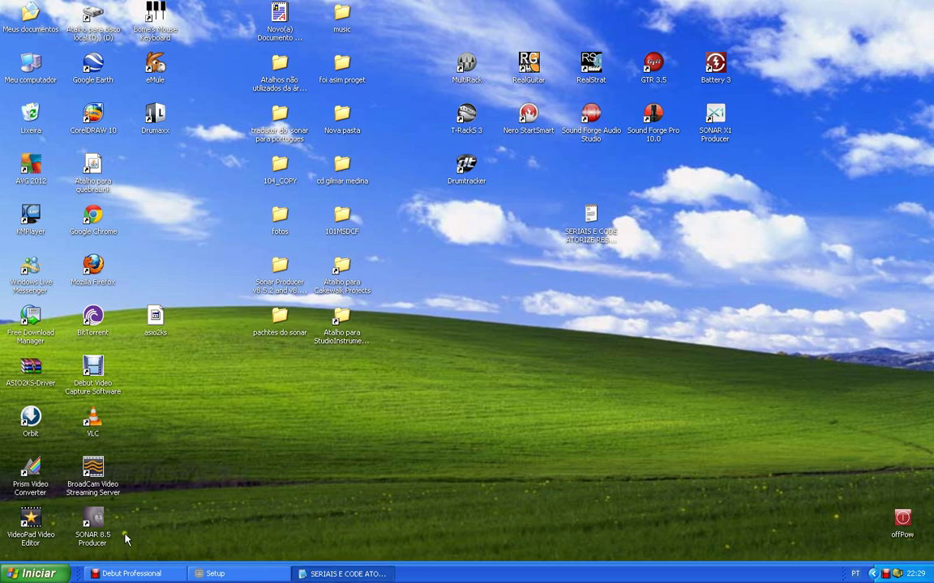
Step: Reposition the Studio Instruments folder window and launch SI-Drum Kit from it
{"action": "left_click", "coordinate": [425, 431]}
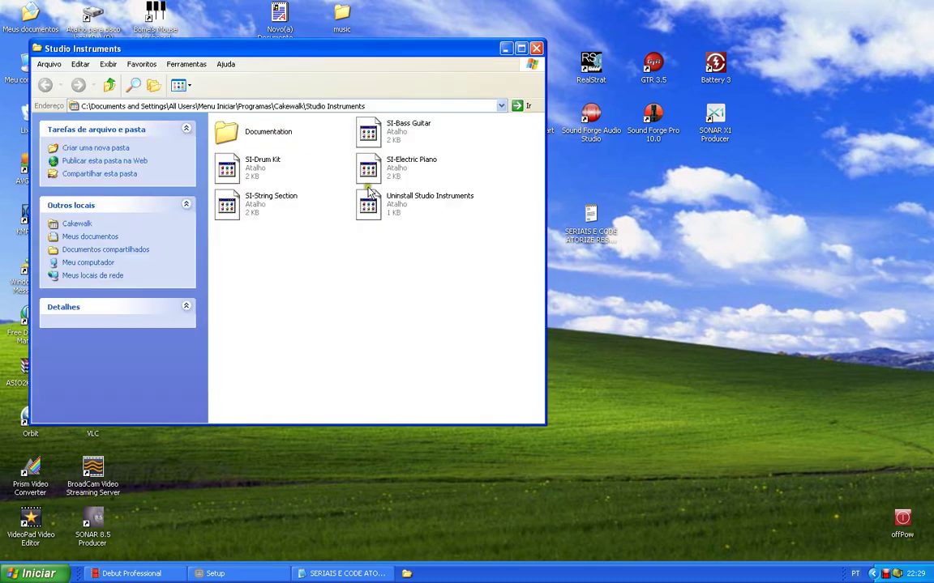
{"action": "left_click", "coordinate": [377, 242]}
{"action": "left_click_drag", "start_coordinate": [346, 50], "coordinate": [434, 58]}
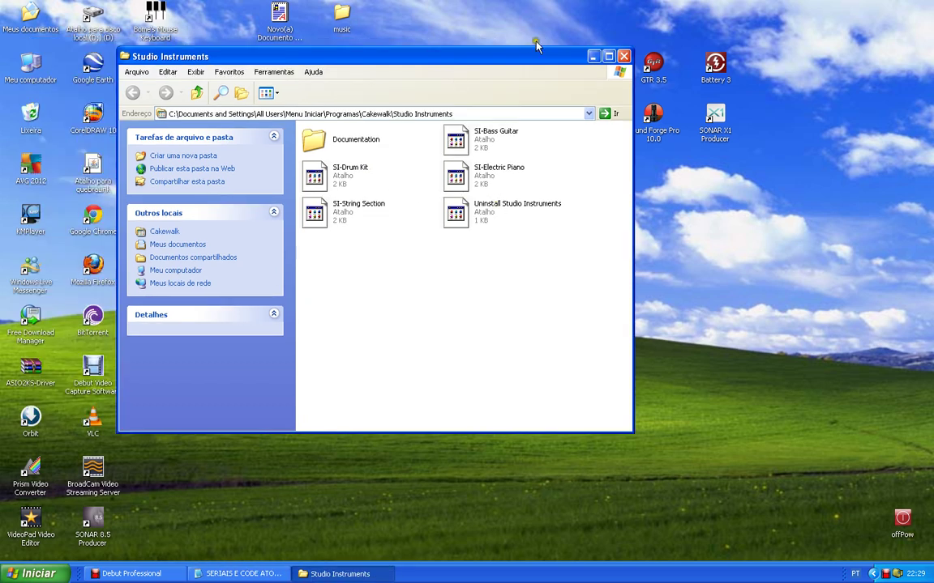
{"action": "left_click_drag", "start_coordinate": [523, 58], "coordinate": [523, 222]}
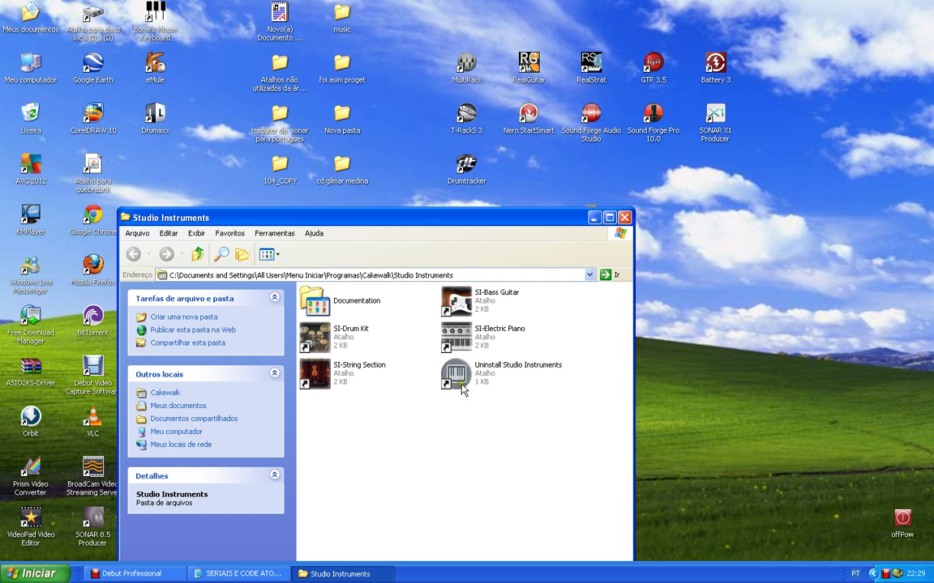
{"action": "left_click", "coordinate": [317, 340]}
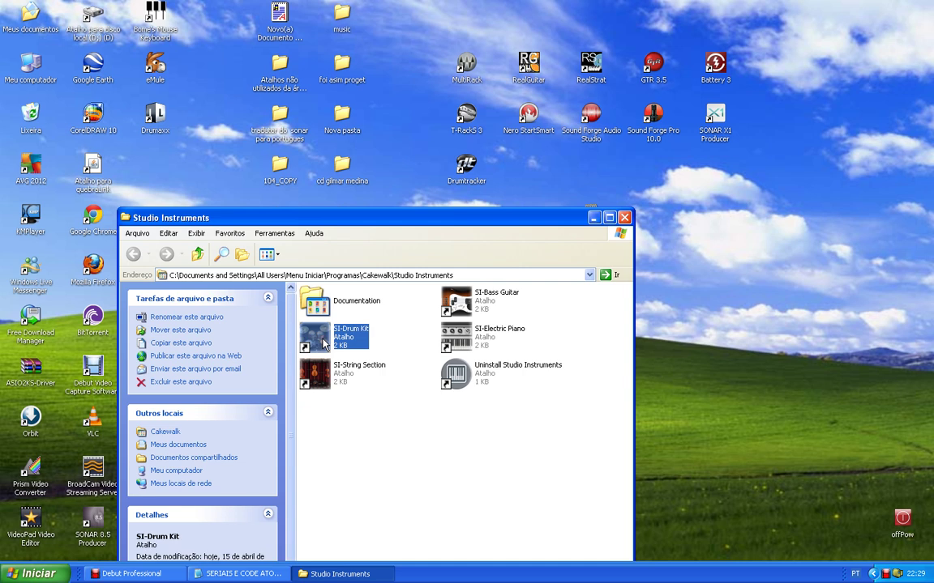
{"action": "double_click", "coordinate": [325, 344]}
{"action": "right_click", "coordinate": [313, 343]}
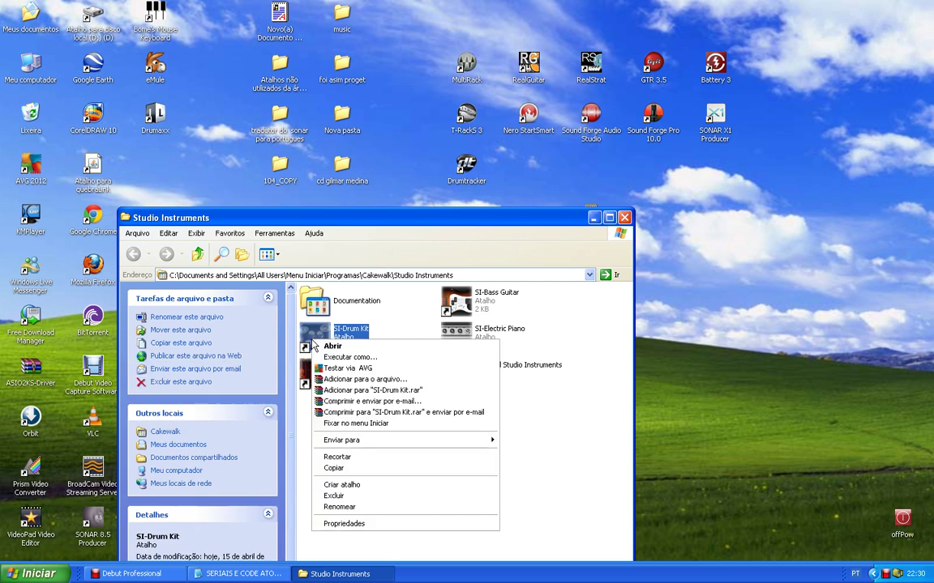
{"action": "left_click", "coordinate": [328, 347]}
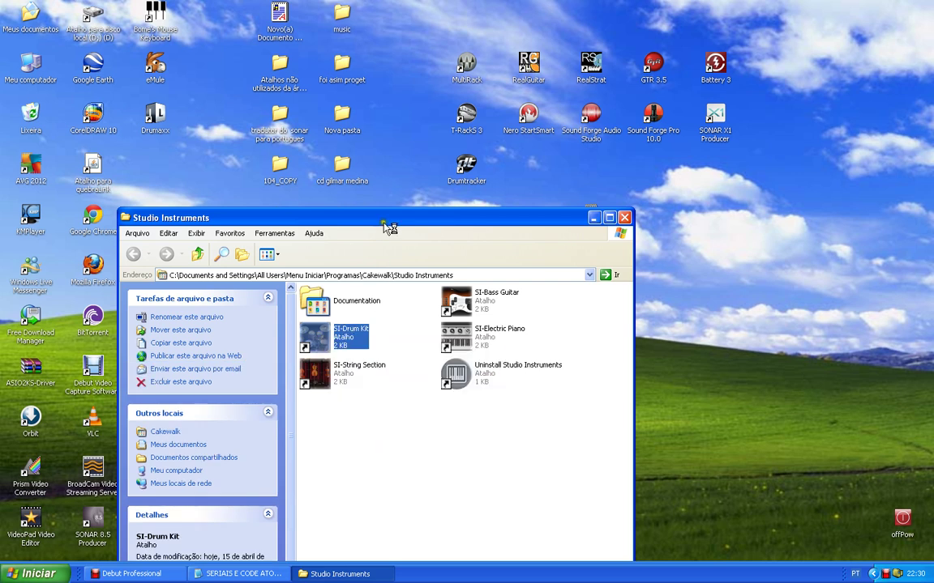
Step: Move the Studio Instruments folder window aside and close it
{"action": "left_click_drag", "start_coordinate": [386, 220], "coordinate": [645, 204]}
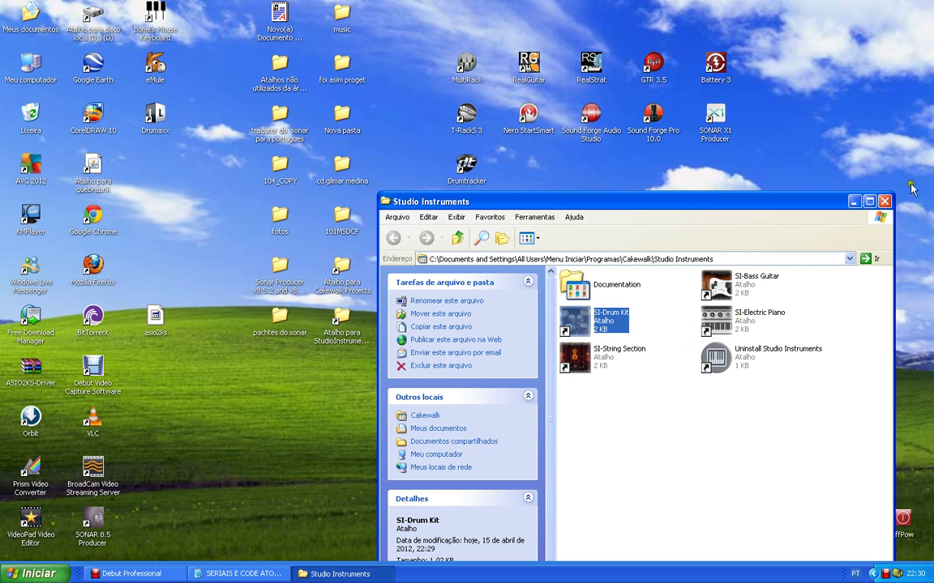
{"action": "left_click_drag", "start_coordinate": [735, 206], "coordinate": [639, 232]}
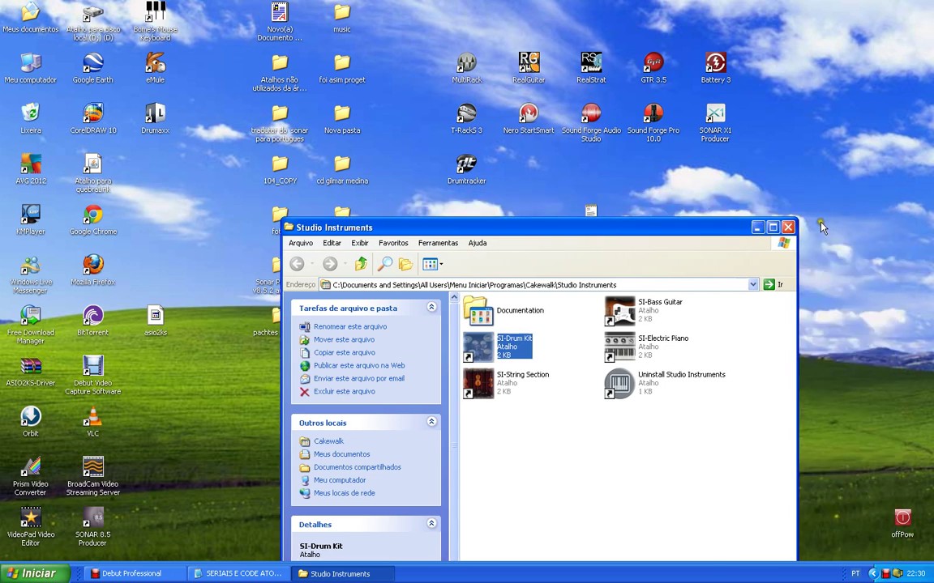
{"action": "left_click", "coordinate": [787, 228]}
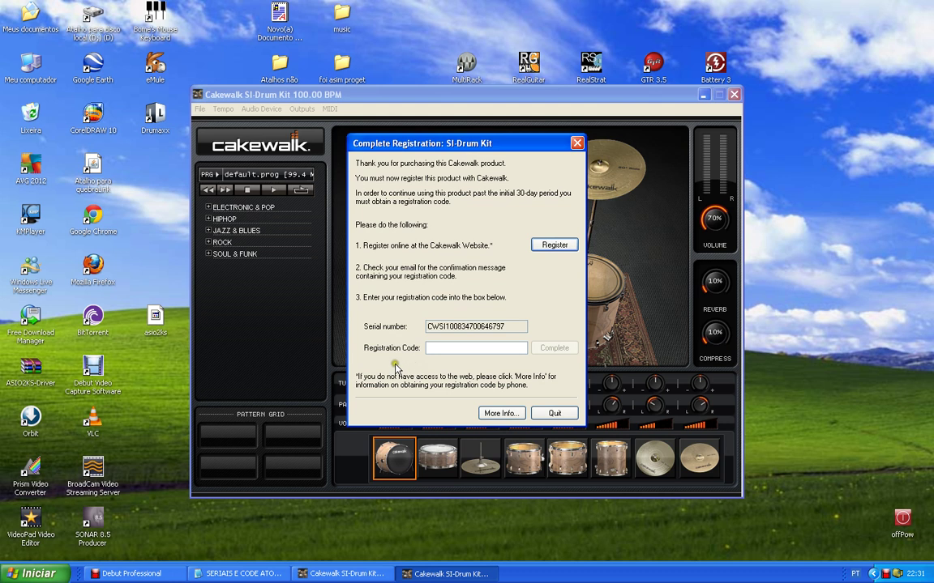
Step: Copy the Studio Instruments registration code from the serials text file and close the file
{"action": "left_click", "coordinate": [242, 574]}
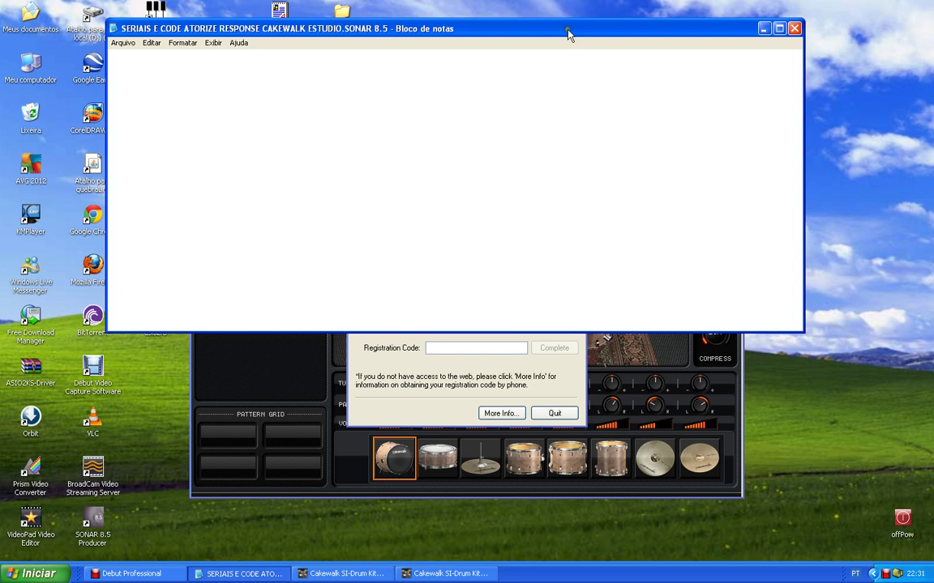
{"action": "left_click_drag", "start_coordinate": [567, 29], "coordinate": [615, 100]}
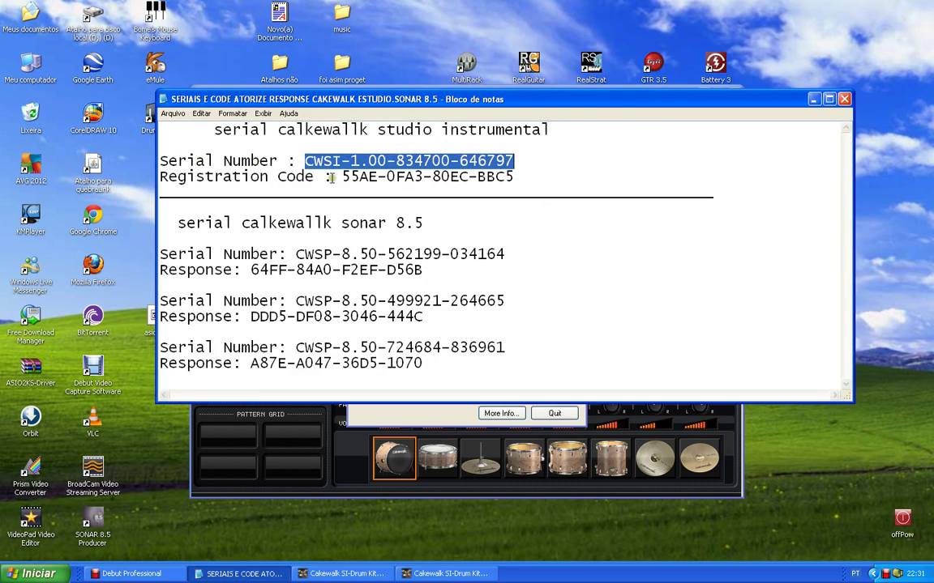
{"action": "left_click_drag", "start_coordinate": [342, 177], "coordinate": [536, 204]}
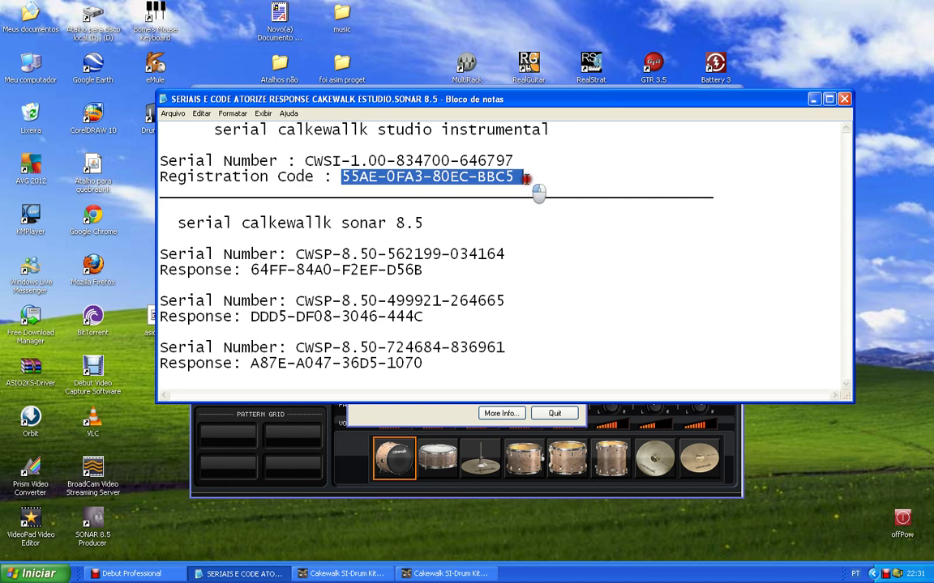
{"action": "right_click", "coordinate": [383, 183]}
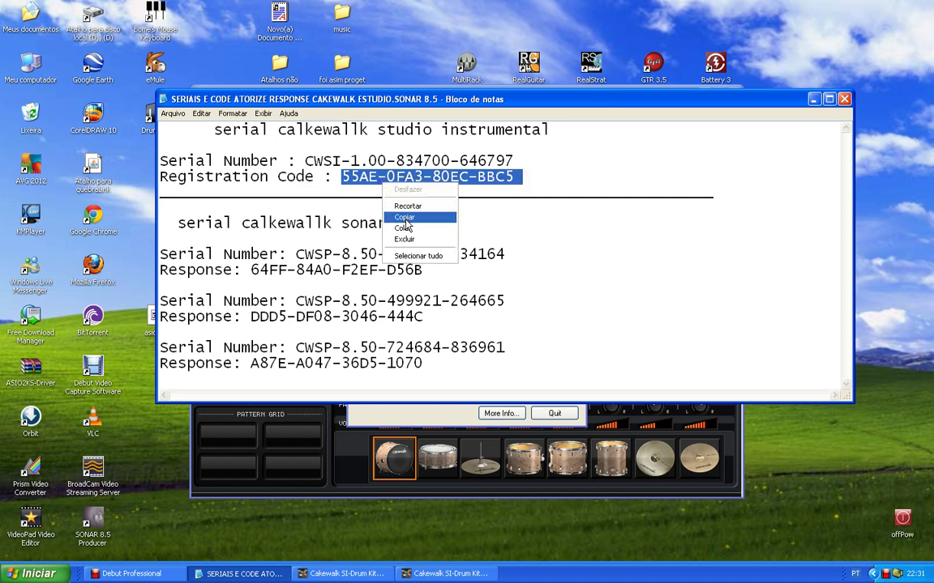
{"action": "left_click", "coordinate": [405, 219]}
{"action": "left_click", "coordinate": [845, 101]}
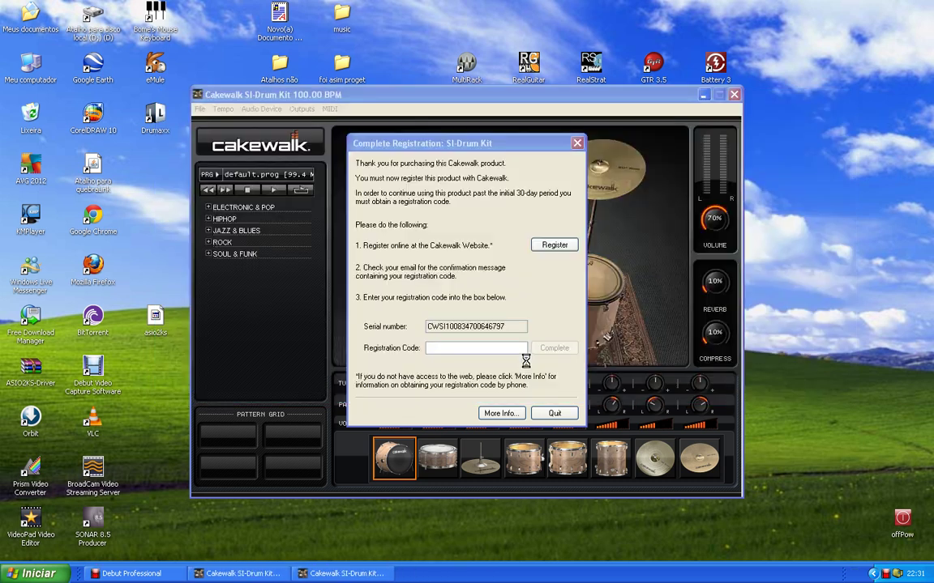
Step: Try to complete the SI-Drum Kit registration by pasting the copied registration code into its field
{"action": "right_click", "coordinate": [435, 353]}
{"action": "left_click", "coordinate": [452, 396]}
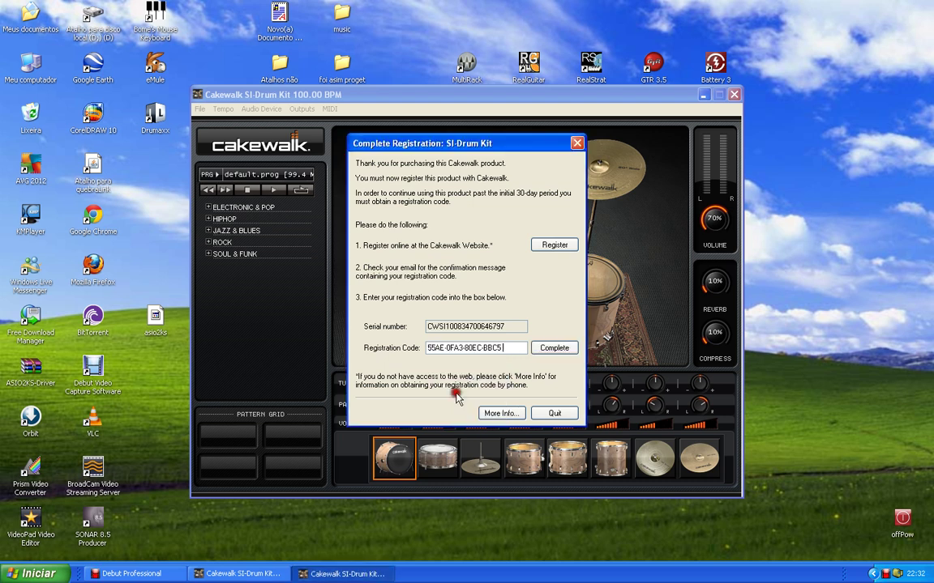
{"action": "left_click", "coordinate": [542, 351]}
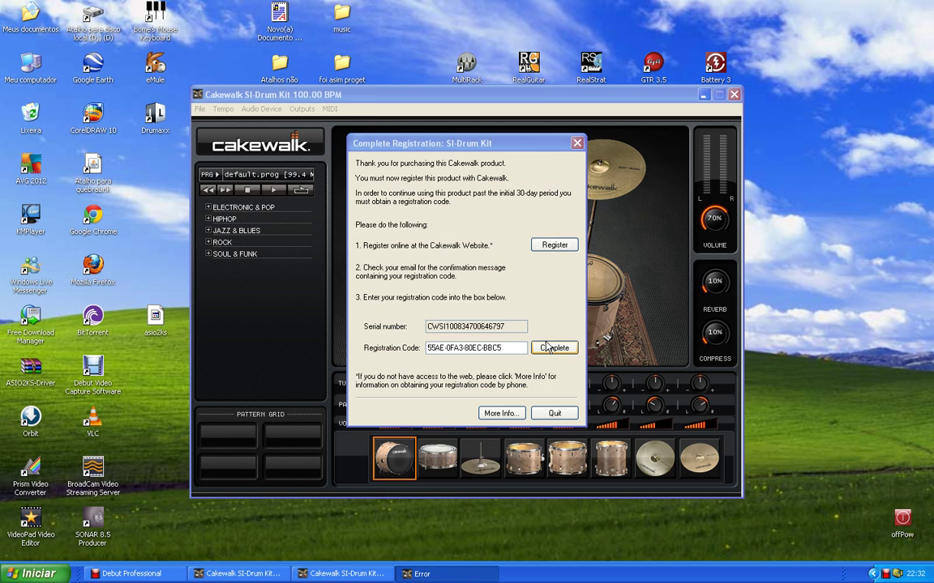
{"action": "left_click", "coordinate": [547, 347]}
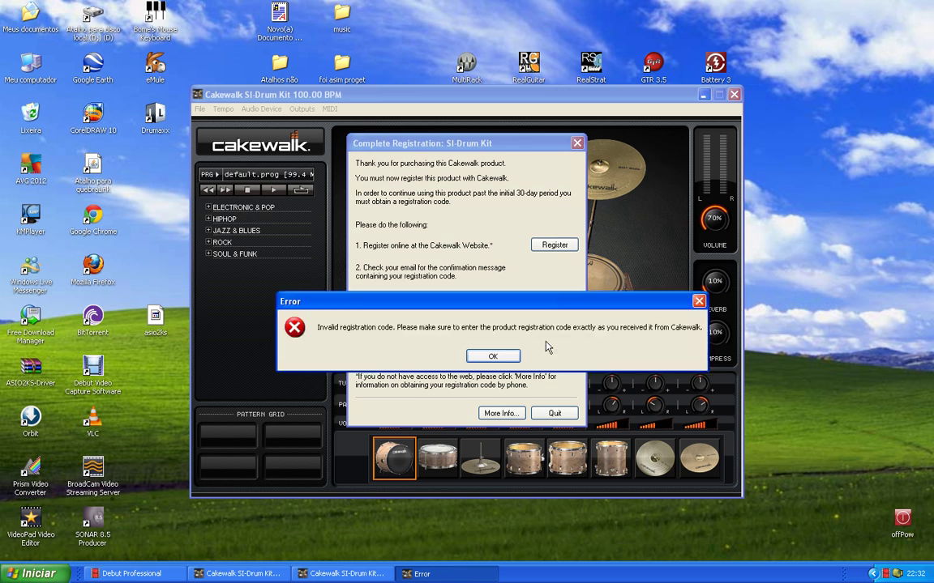
{"action": "left_click", "coordinate": [493, 359]}
{"action": "left_click", "coordinate": [492, 357]}
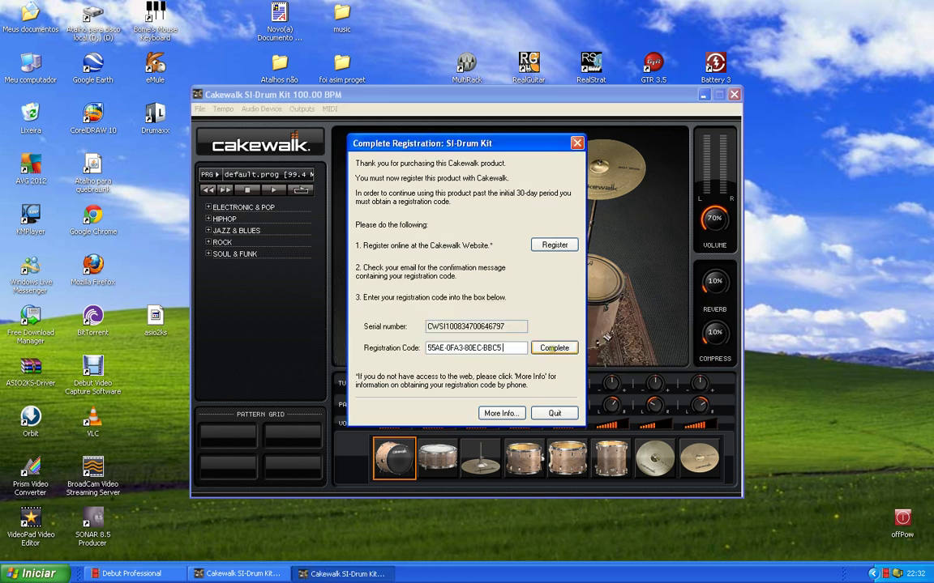
{"action": "left_click", "coordinate": [553, 349]}
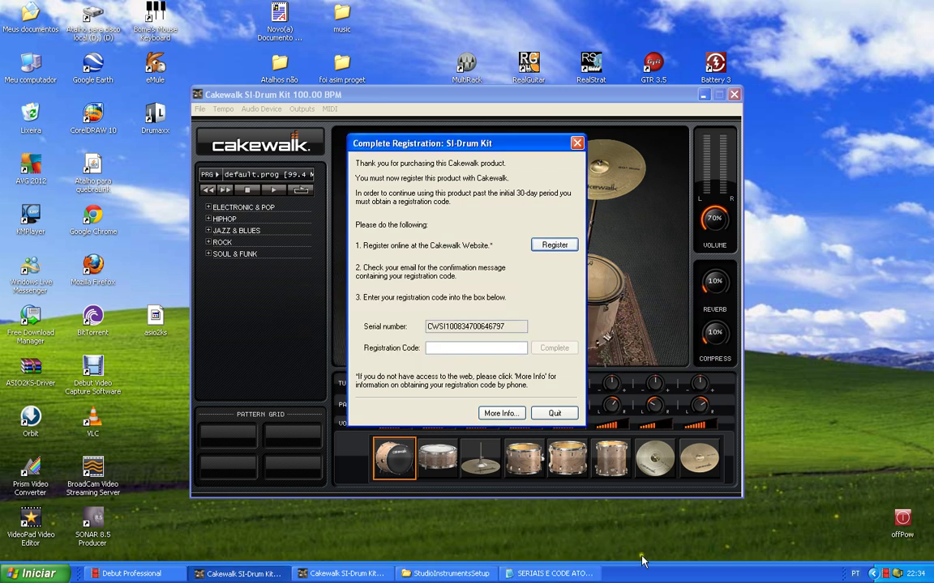
Step: Copy the Studio Instruments registration code again from the serials text file and return to the SI-Drum Kit registration dialog
{"action": "left_click", "coordinate": [558, 574]}
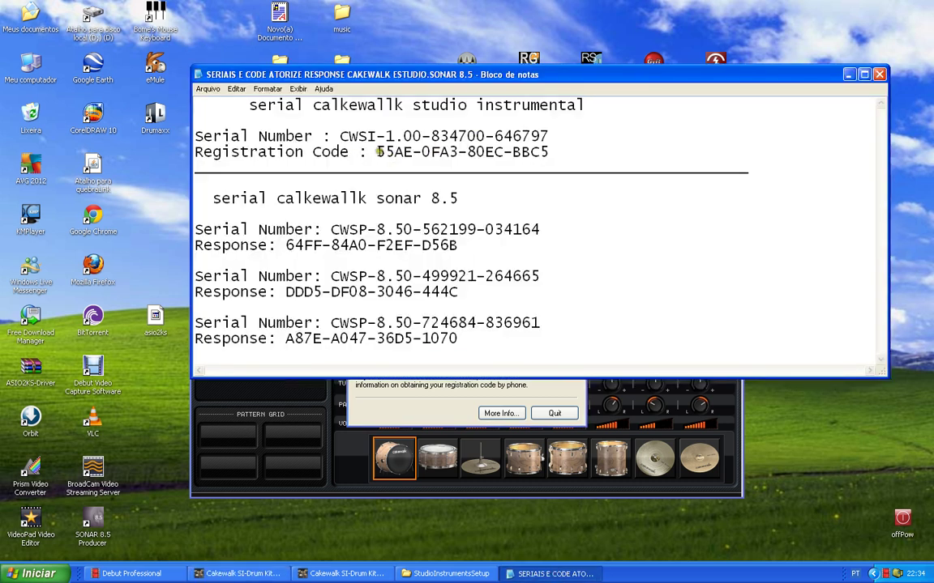
{"action": "left_click_drag", "start_coordinate": [377, 152], "coordinate": [561, 169]}
{"action": "key", "text": "ctrl+c"}
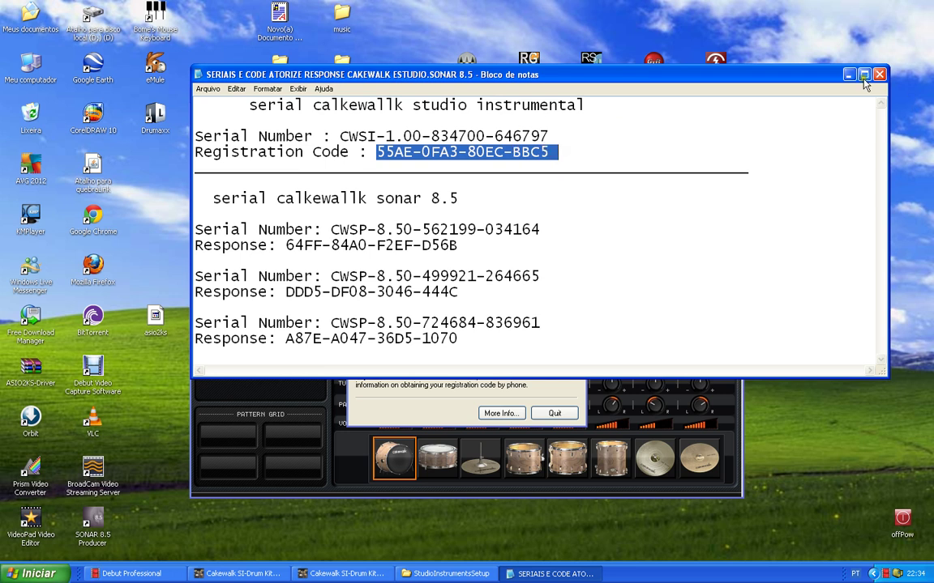
{"action": "right_click", "coordinate": [525, 339]}
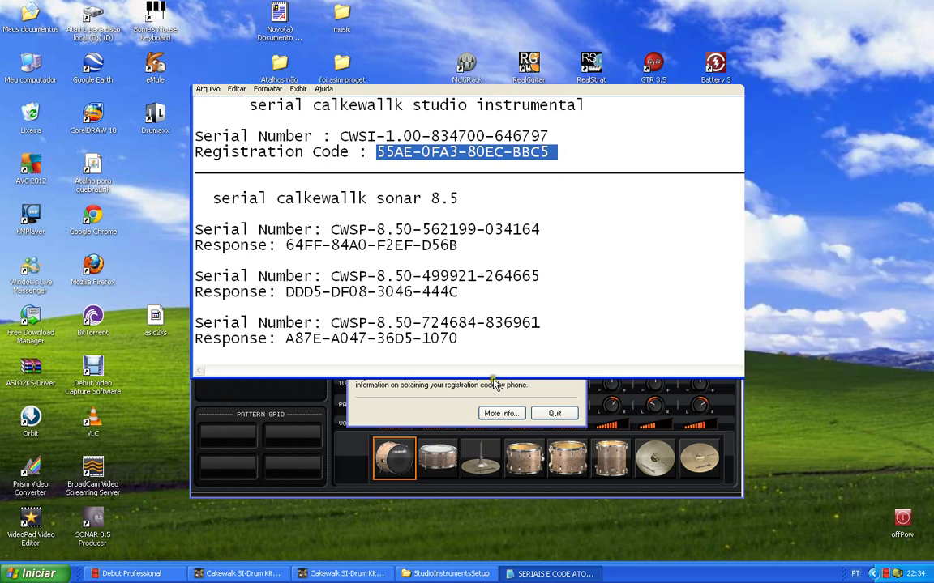
{"action": "left_click", "coordinate": [418, 405]}
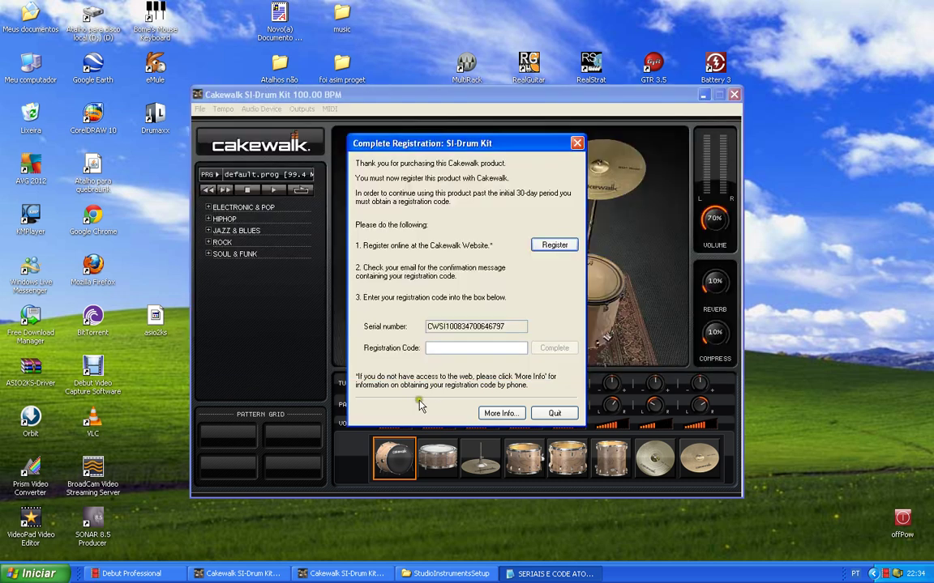
Step: Paste the registration code into the SI-Drum Kit registration dialog, complete the registration and dismiss the resulting messages
{"action": "left_click", "coordinate": [445, 354]}
{"action": "left_click", "coordinate": [438, 353]}
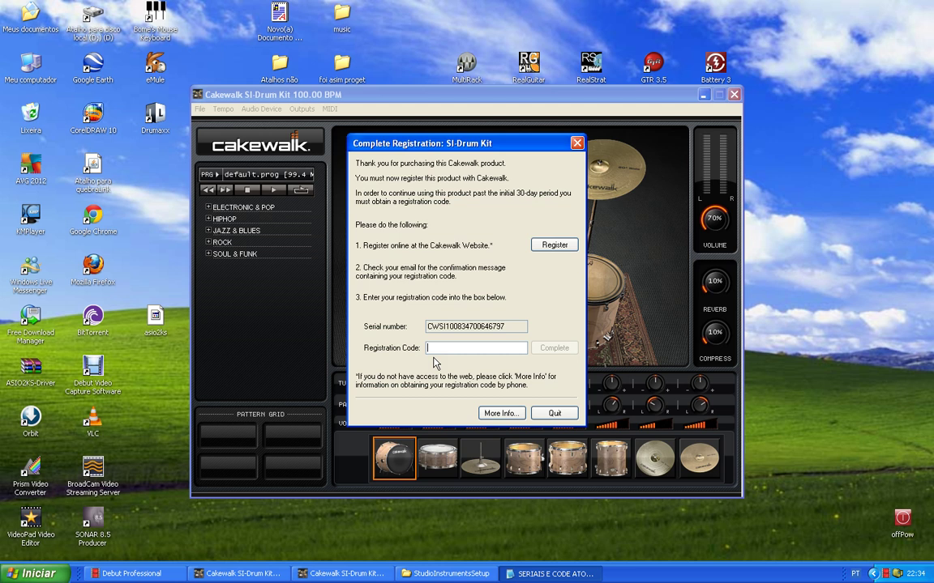
{"action": "key", "text": "ctrl+v"}
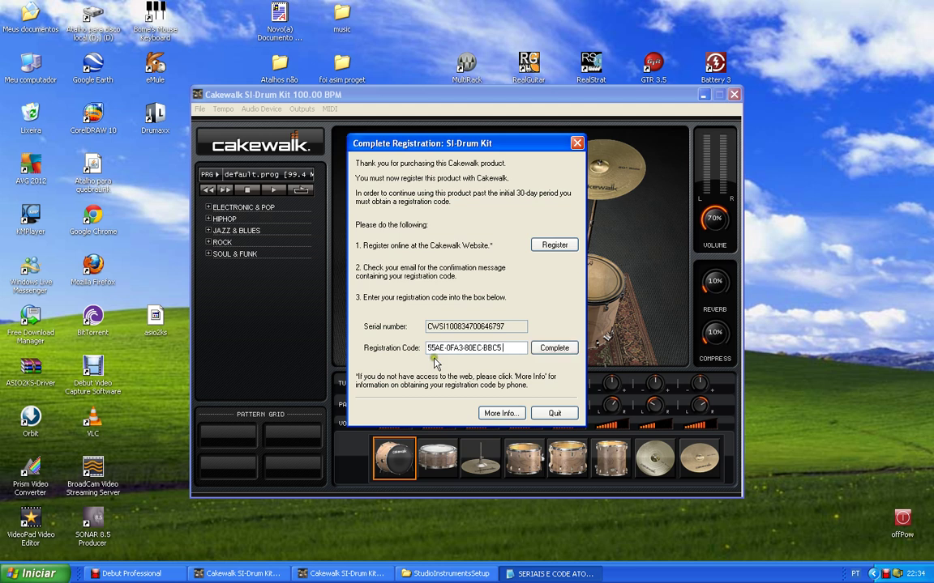
{"action": "left_click", "coordinate": [545, 349]}
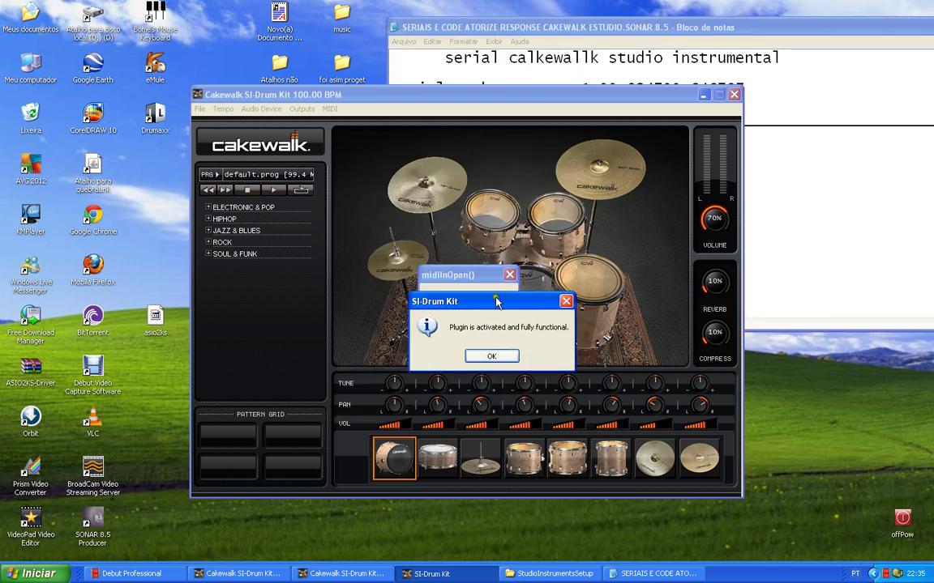
{"action": "left_click", "coordinate": [491, 356]}
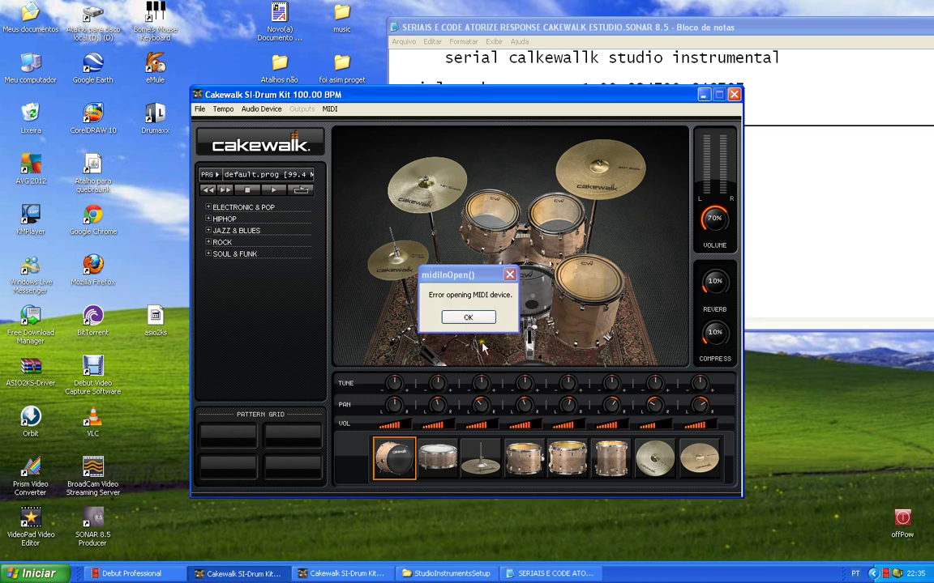
{"action": "left_click", "coordinate": [469, 321]}
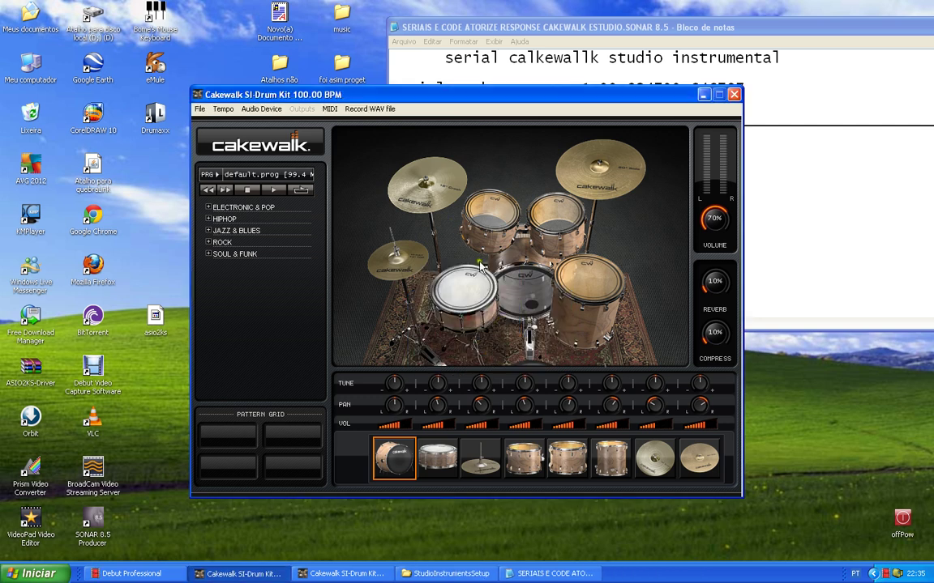
Step: Test the drum kit's sounds by playing its kick, snare, toms, hi-hat and cymbals
{"action": "left_click", "coordinate": [521, 289]}
{"action": "left_click", "coordinate": [519, 272]}
{"action": "left_click", "coordinate": [528, 280]}
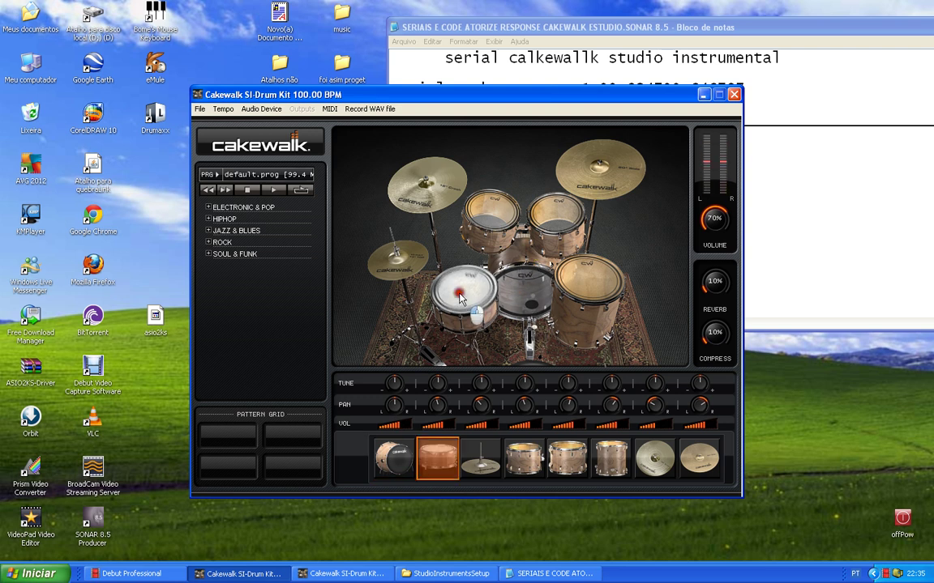
{"action": "left_click", "coordinate": [492, 203]}
{"action": "left_click", "coordinate": [556, 209]}
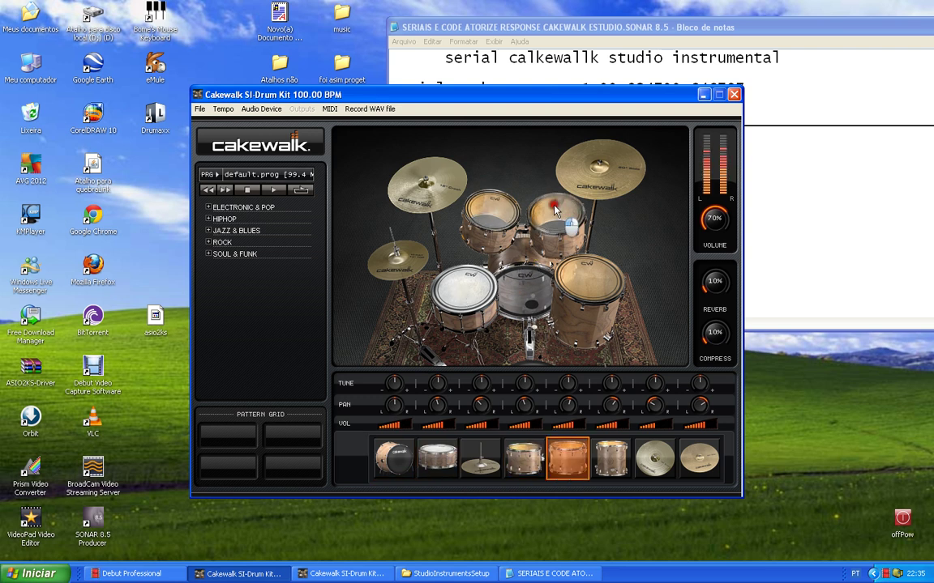
{"action": "left_click", "coordinate": [575, 187]}
{"action": "left_click", "coordinate": [588, 287]}
{"action": "left_click", "coordinate": [511, 287]}
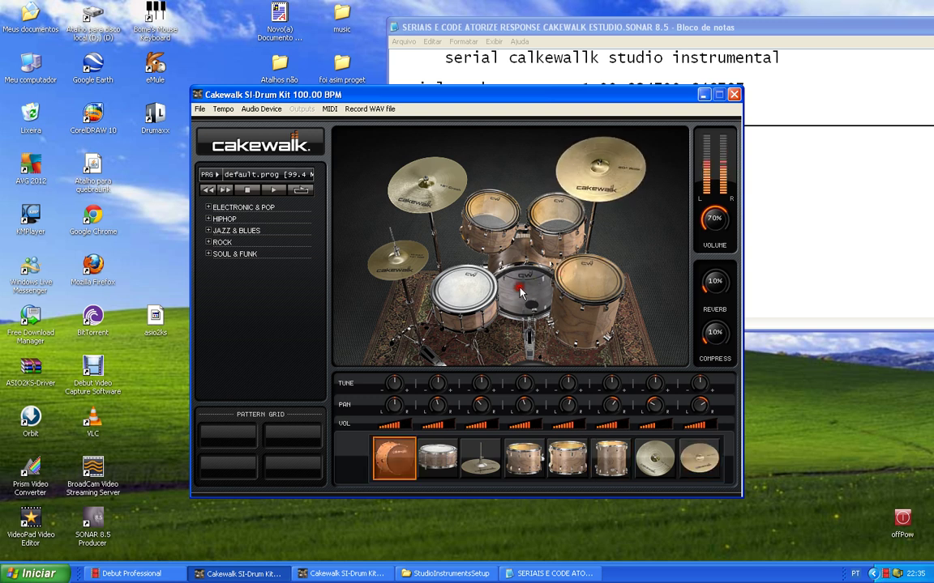
{"action": "left_click", "coordinate": [466, 288]}
{"action": "left_click", "coordinate": [397, 258]}
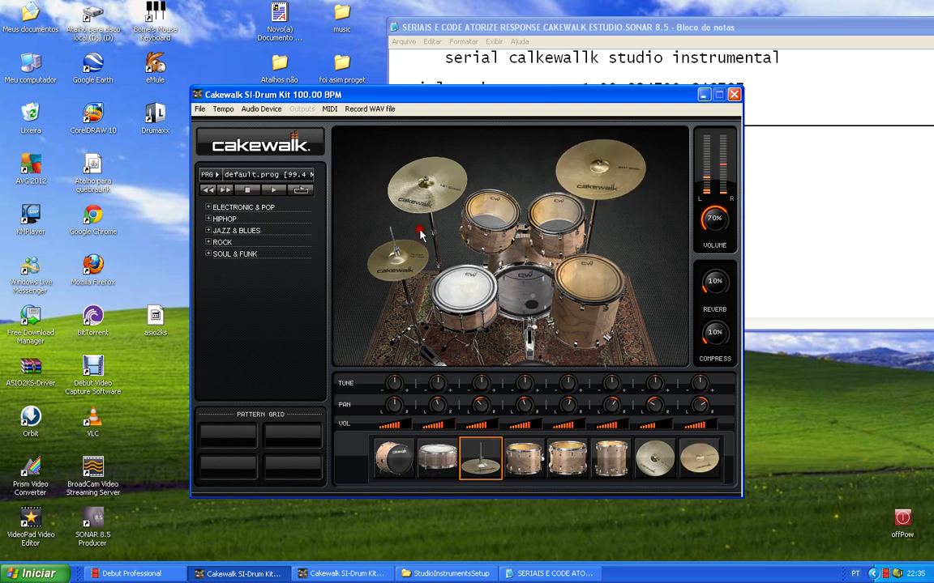
{"action": "left_click", "coordinate": [422, 202]}
{"action": "left_click", "coordinate": [463, 287]}
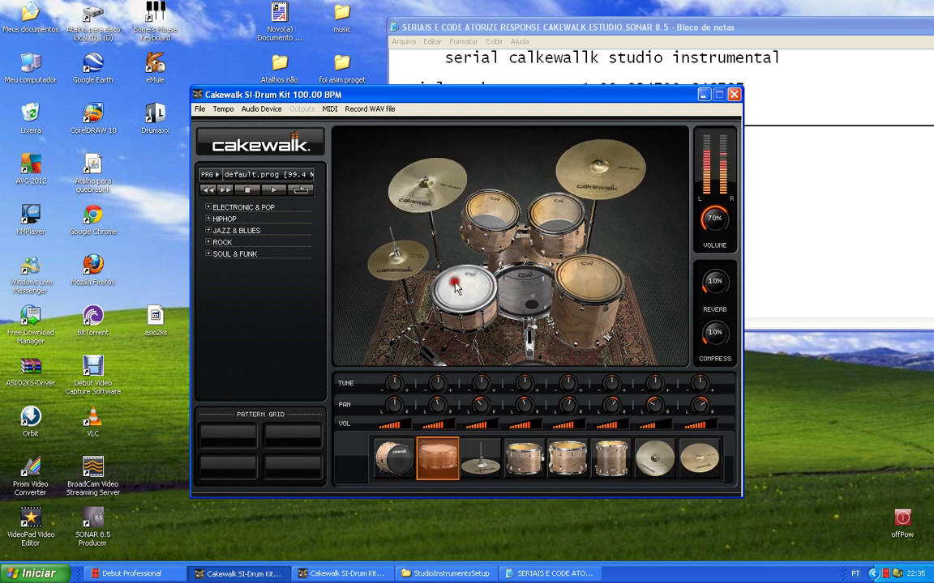
{"action": "left_click", "coordinate": [497, 209]}
{"action": "left_click", "coordinate": [518, 292]}
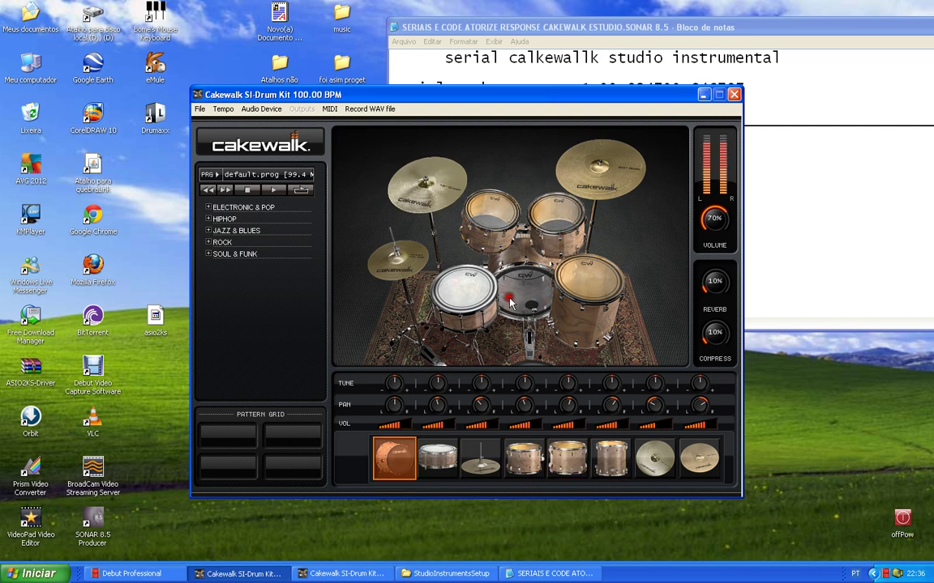
{"action": "left_click", "coordinate": [478, 284]}
{"action": "left_click", "coordinate": [633, 164]}
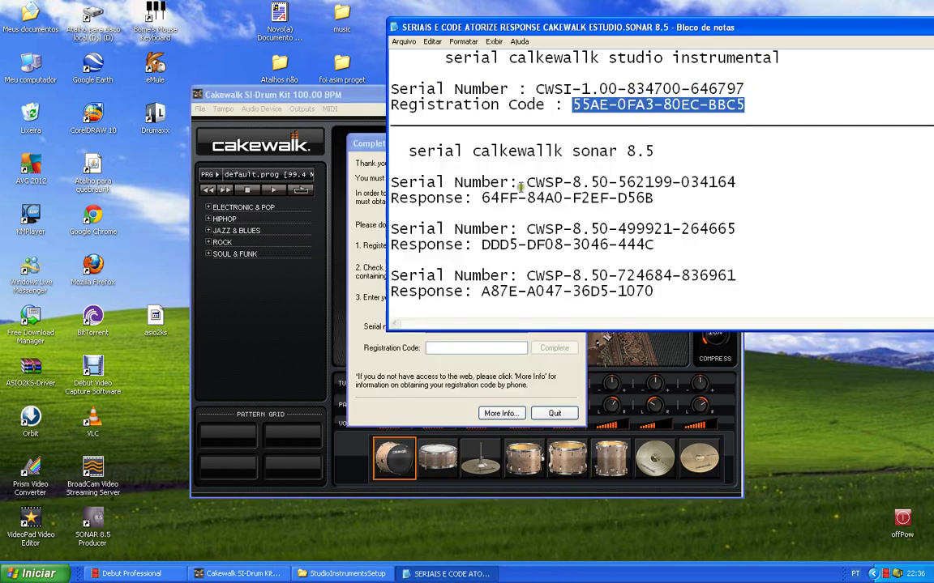
Step: Bring the reopened SI-Drum Kit forward, paste the registration code, complete the registration and dismiss the MIDI device message
{"action": "left_click", "coordinate": [312, 94]}
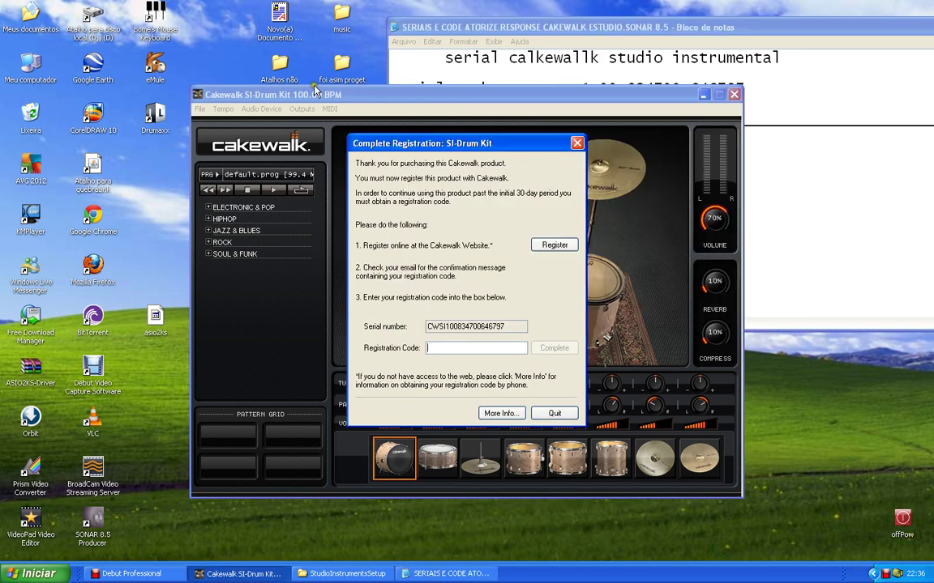
{"action": "left_click", "coordinate": [451, 350]}
{"action": "right_click", "coordinate": [451, 350]}
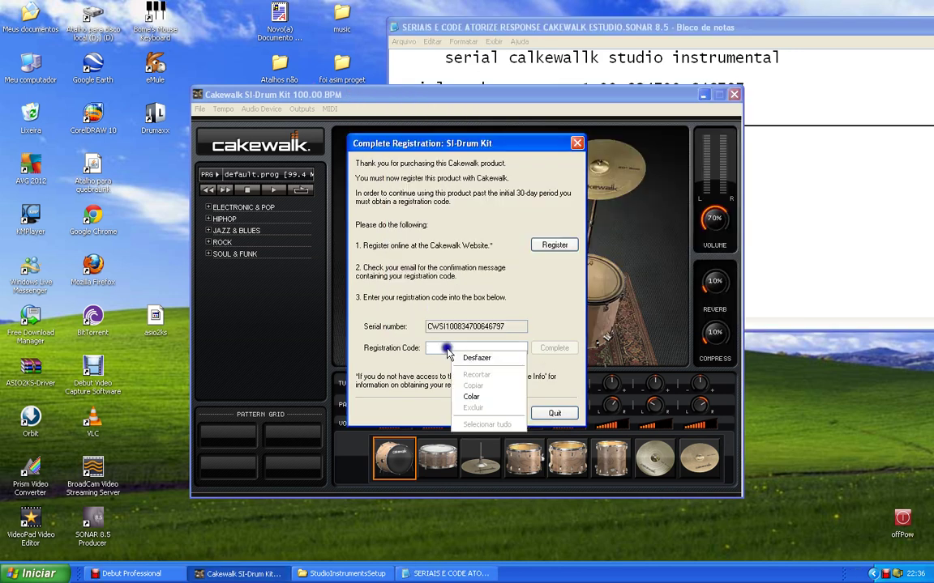
{"action": "left_click", "coordinate": [470, 395]}
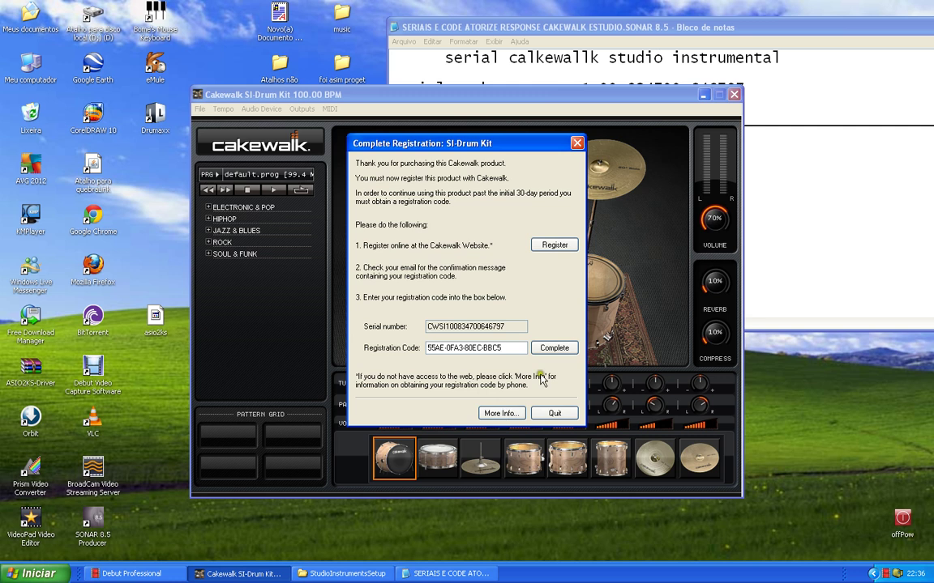
{"action": "left_click", "coordinate": [554, 348]}
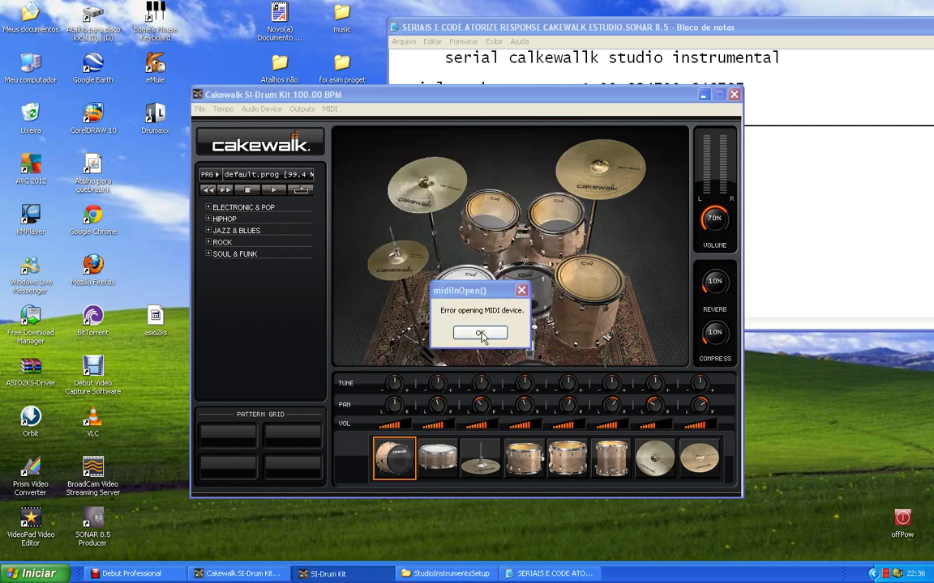
{"action": "left_click", "coordinate": [481, 332]}
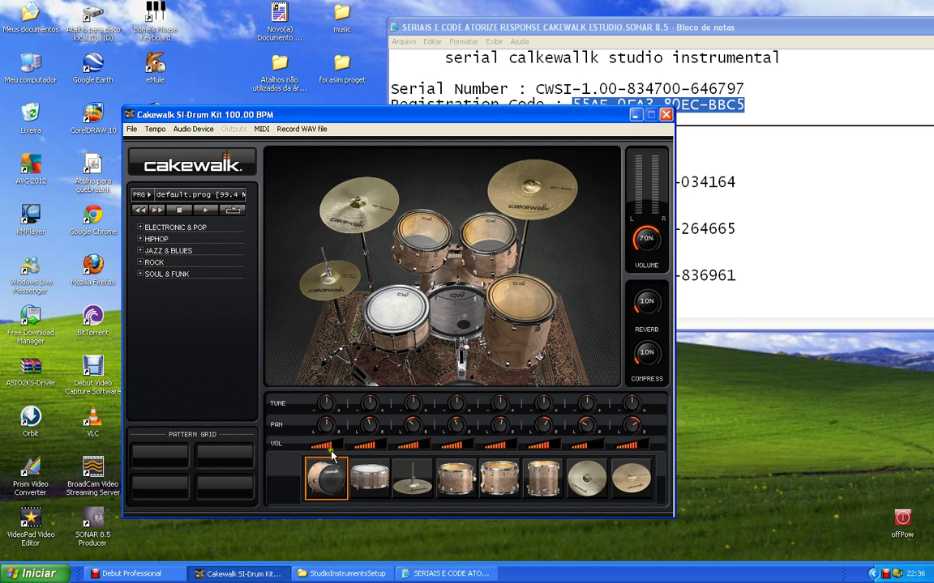
Step: Move the serials text file window aside, close it and exit SI-Drum Kit
{"action": "left_click", "coordinate": [334, 469]}
{"action": "left_click_drag", "start_coordinate": [640, 25], "coordinate": [417, 27]}
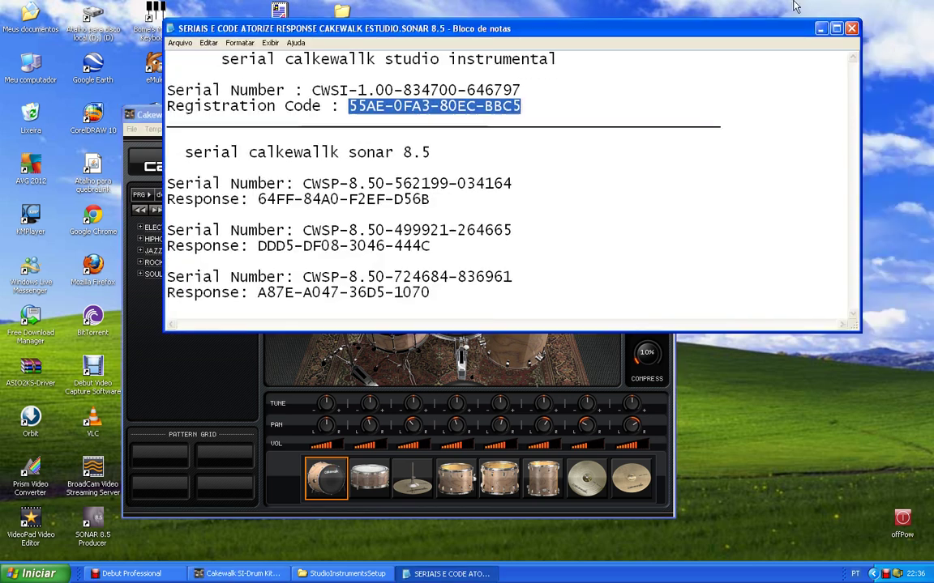
{"action": "left_click", "coordinate": [851, 28]}
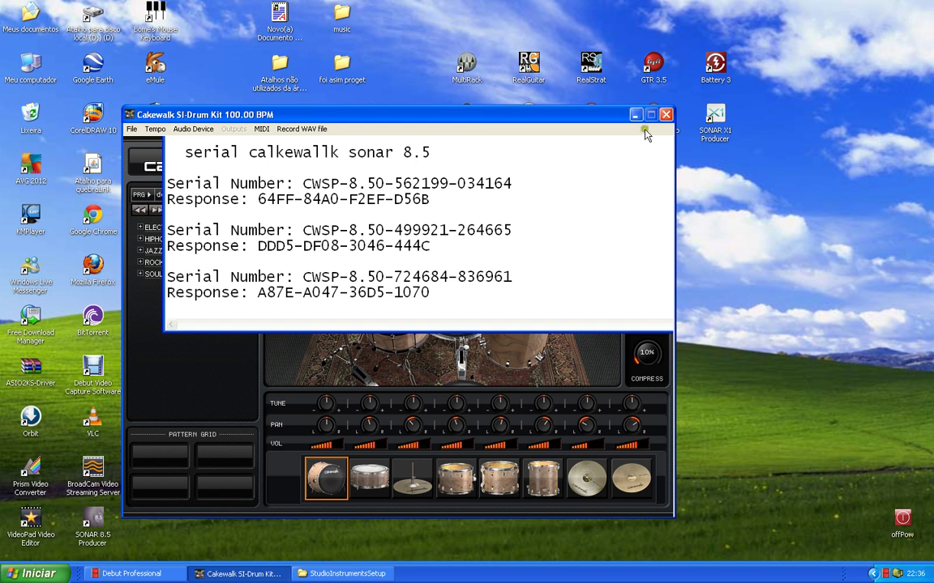
{"action": "left_click", "coordinate": [666, 116]}
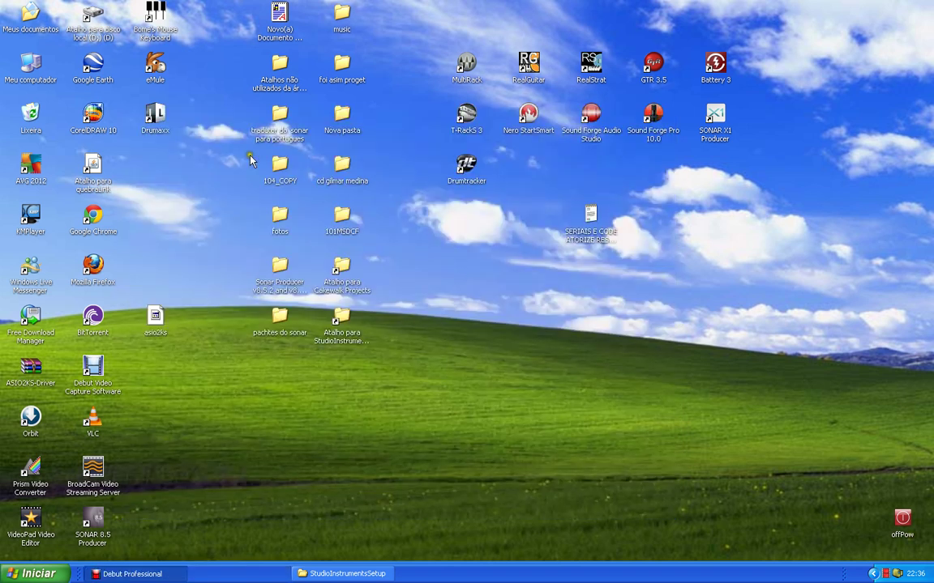
{"action": "right_click", "coordinate": [444, 301]}
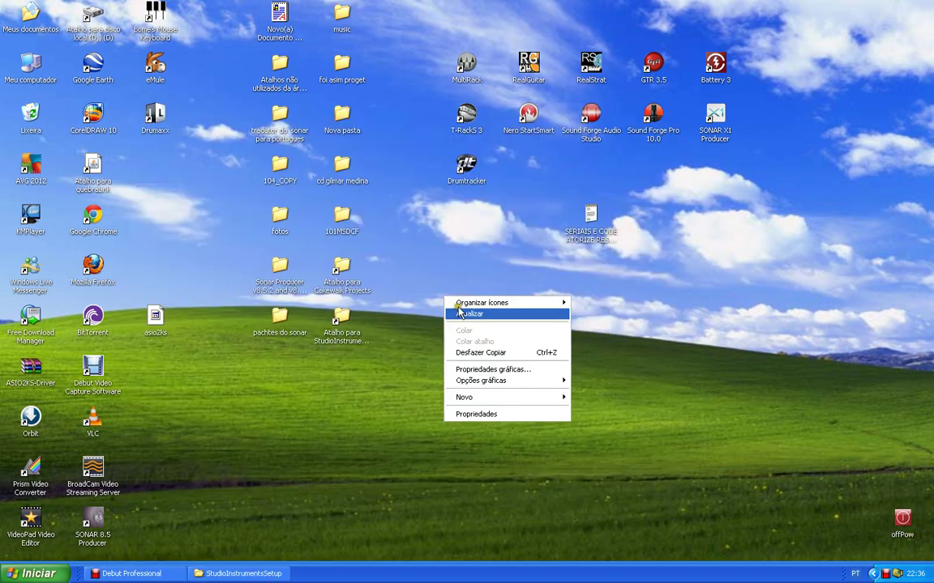
{"action": "left_click", "coordinate": [478, 315]}
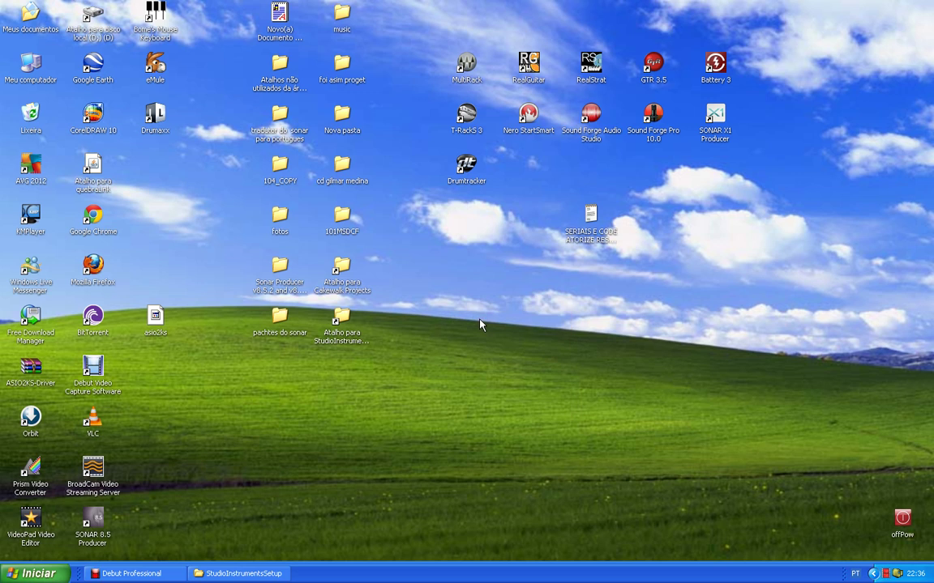
{"action": "left_click", "coordinate": [40, 574]}
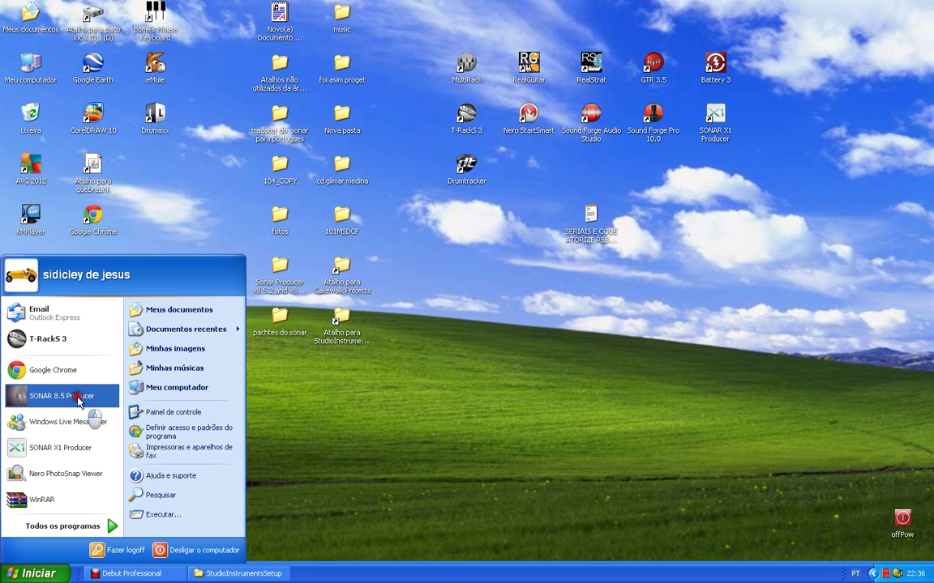
{"action": "left_click", "coordinate": [108, 526]}
{"action": "left_click", "coordinate": [191, 233]}
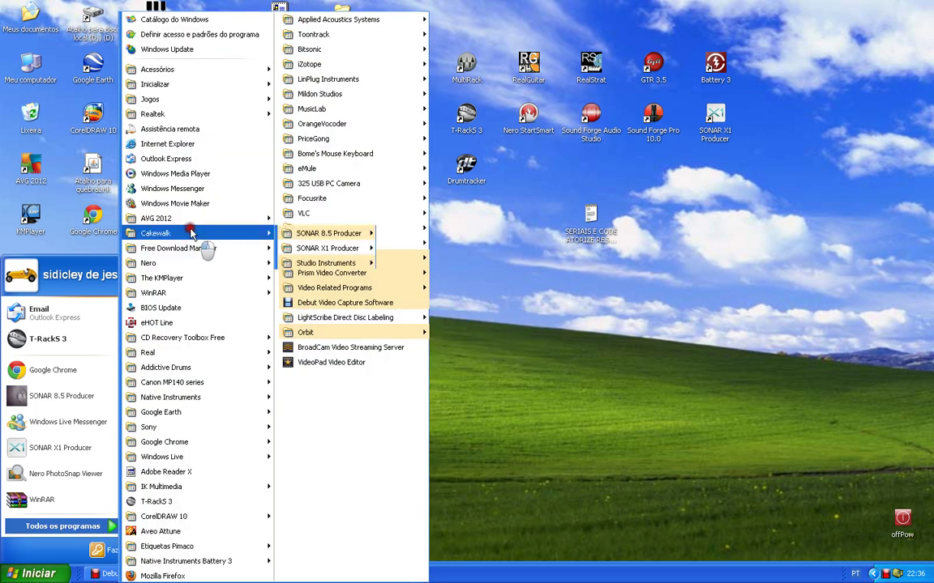
{"action": "mouse_move", "coordinate": [328, 235]}
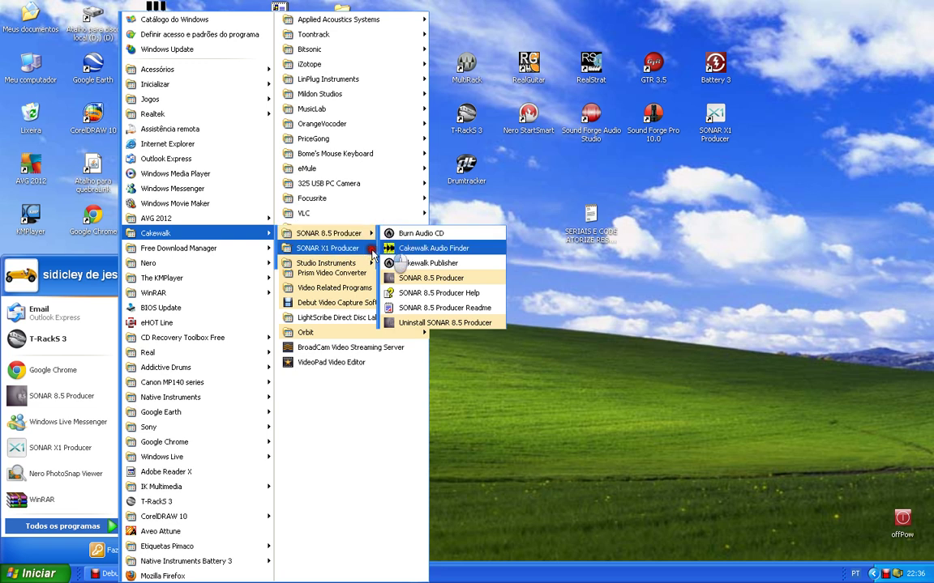
{"action": "mouse_move", "coordinate": [357, 263]}
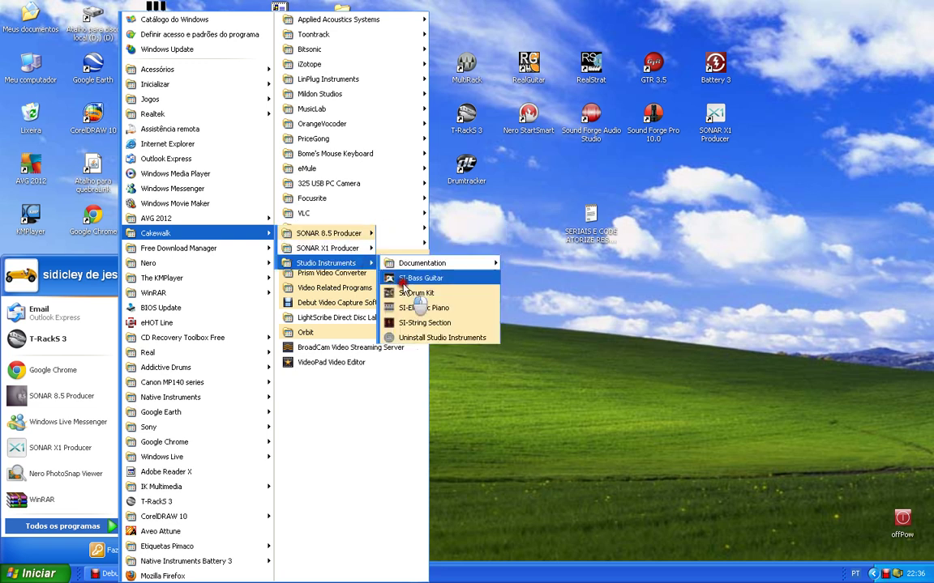
{"action": "right_click", "coordinate": [402, 282]}
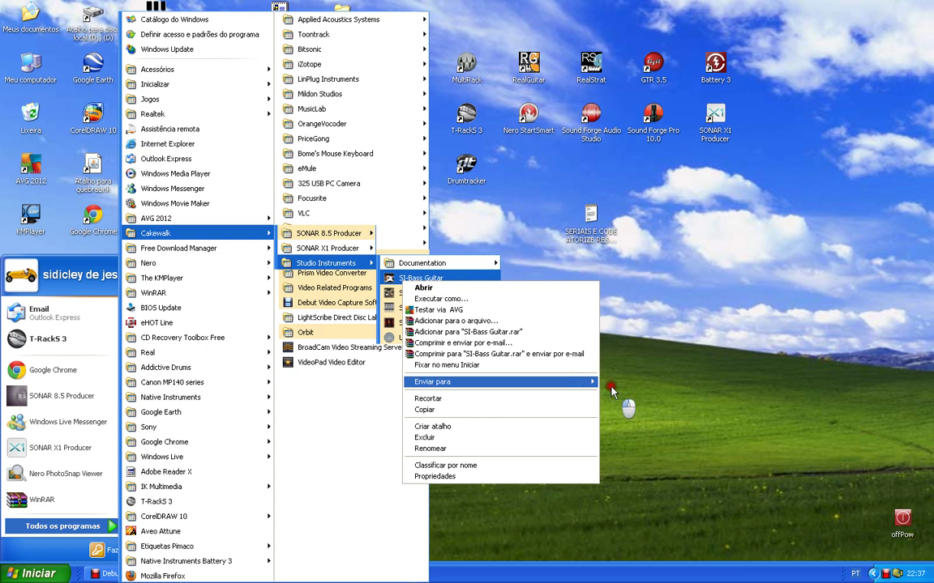
{"action": "left_click", "coordinate": [680, 292]}
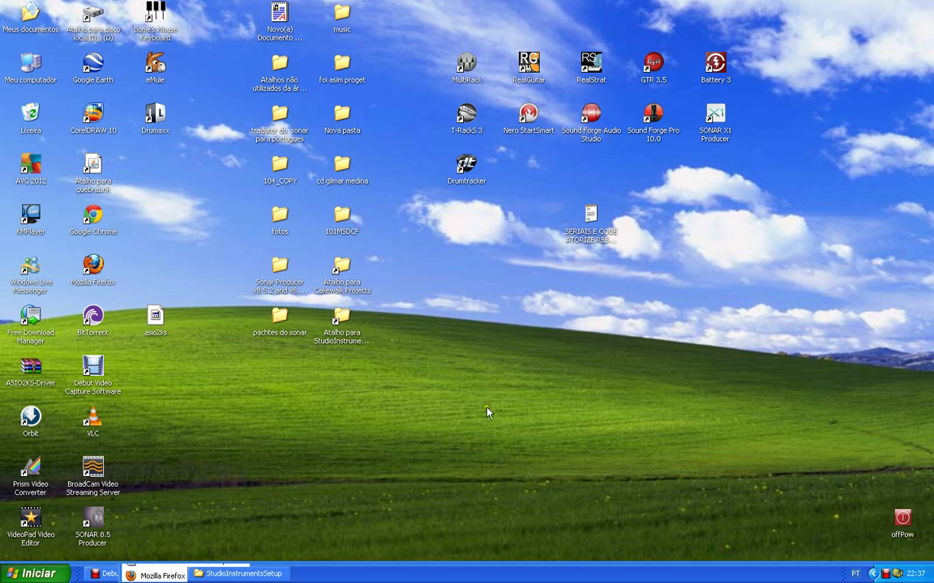
{"action": "left_click", "coordinate": [582, 340]}
Step: Launch SI-String Section from the installed Cakewalk Studio Instruments and close the StudioInstrumentsSetup folder window
{"action": "key", "text": "super"}
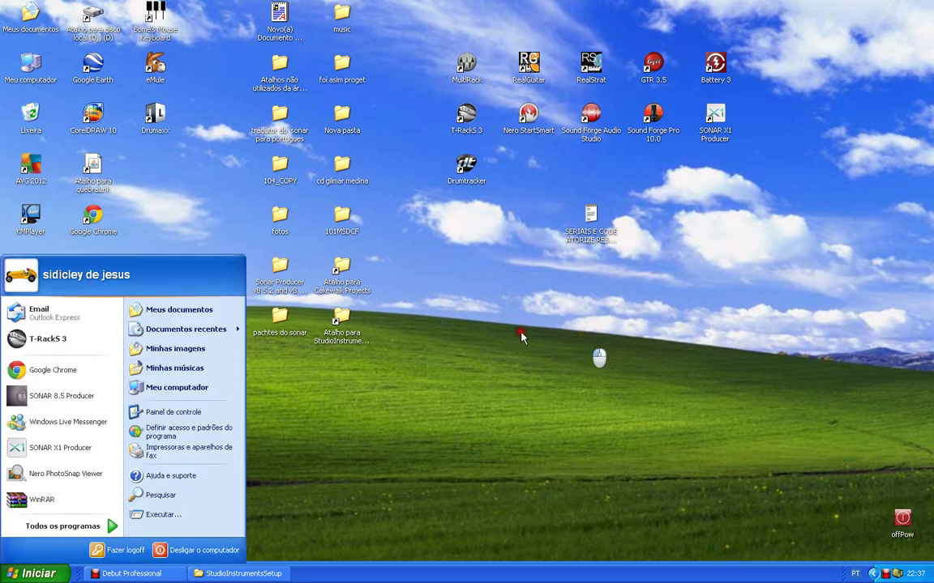
{"action": "left_click", "coordinate": [106, 526]}
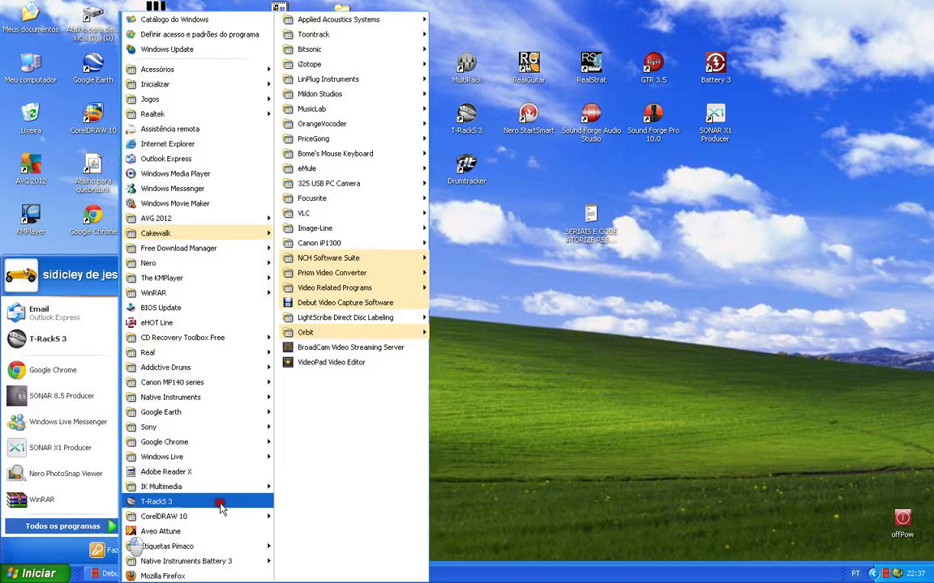
{"action": "left_click", "coordinate": [255, 238]}
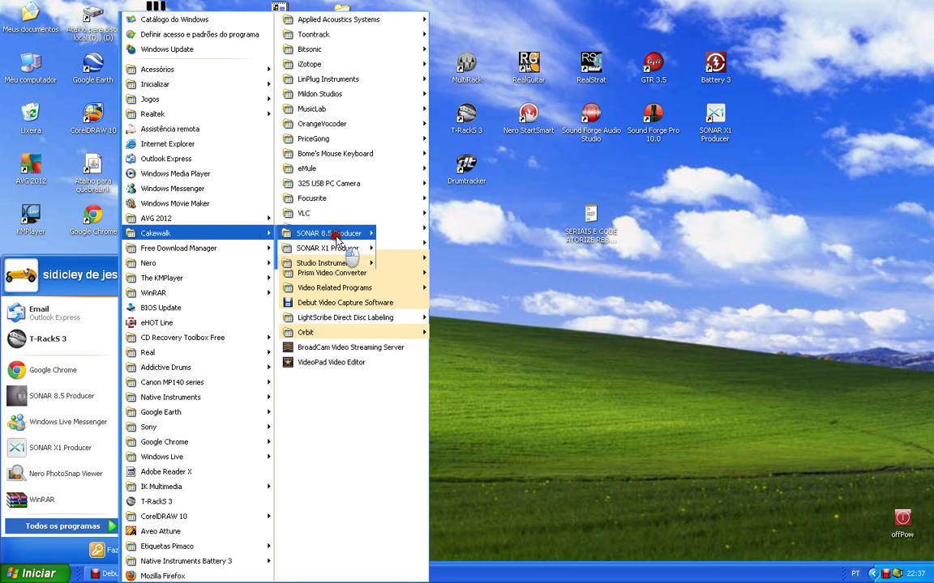
{"action": "left_click", "coordinate": [341, 266]}
{"action": "mouse_move", "coordinate": [326, 251]}
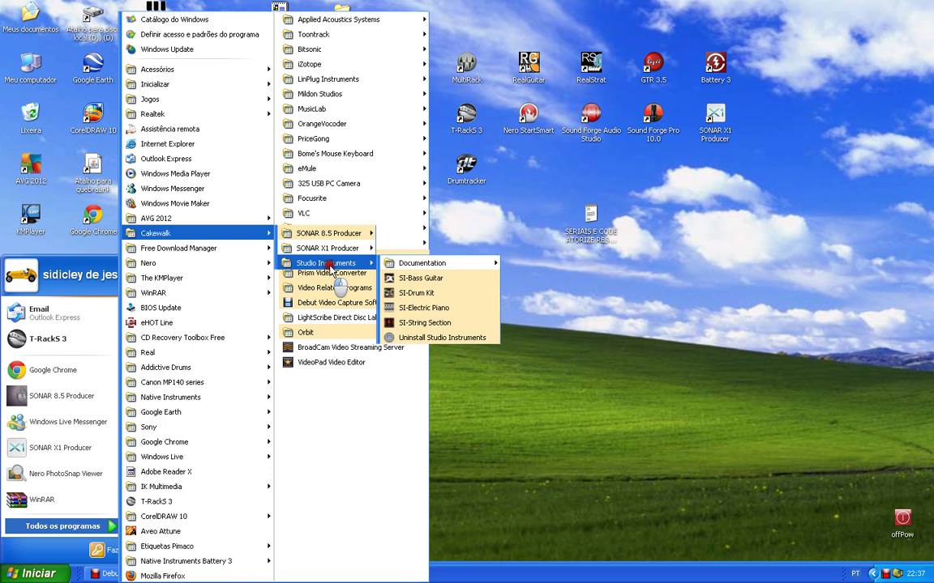
{"action": "left_click", "coordinate": [414, 322]}
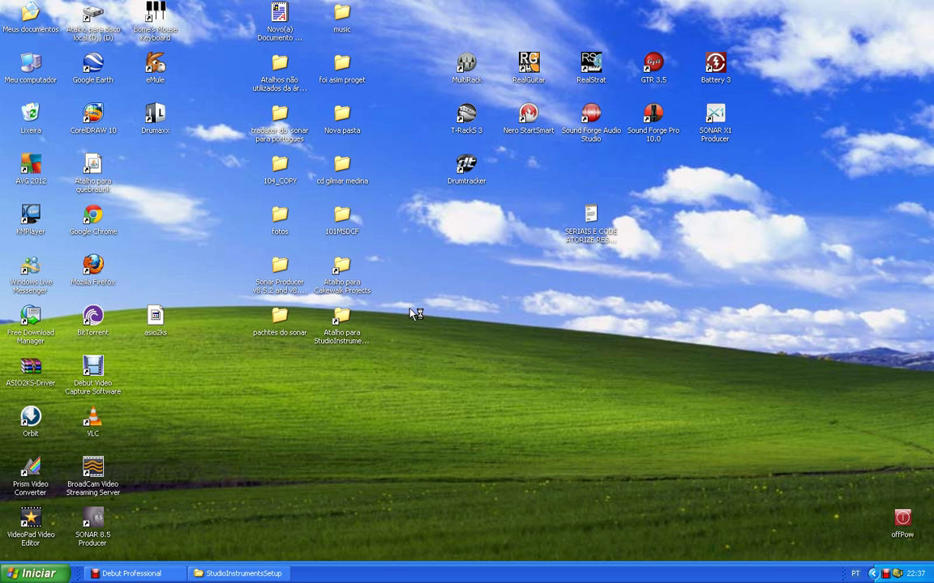
{"action": "right_click", "coordinate": [239, 573]}
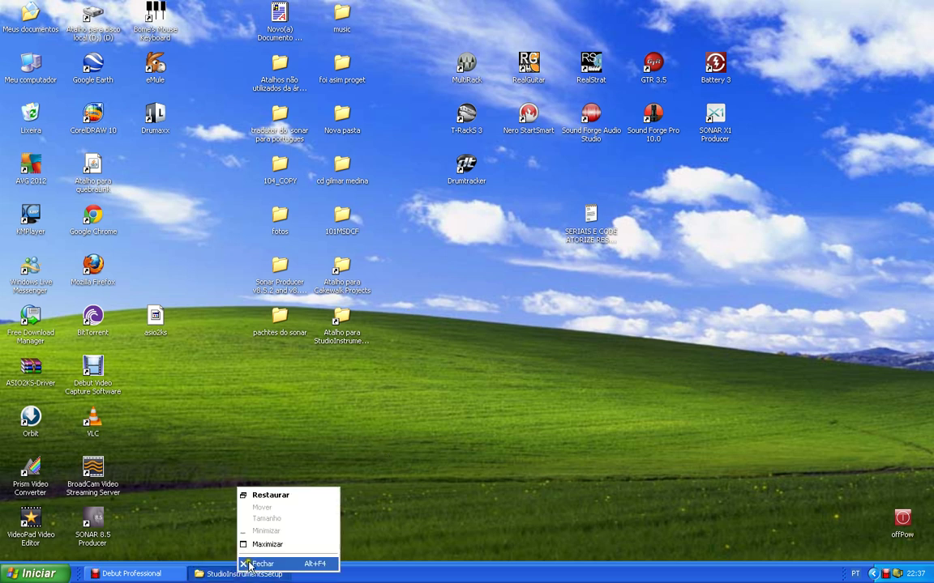
{"action": "left_click", "coordinate": [247, 562]}
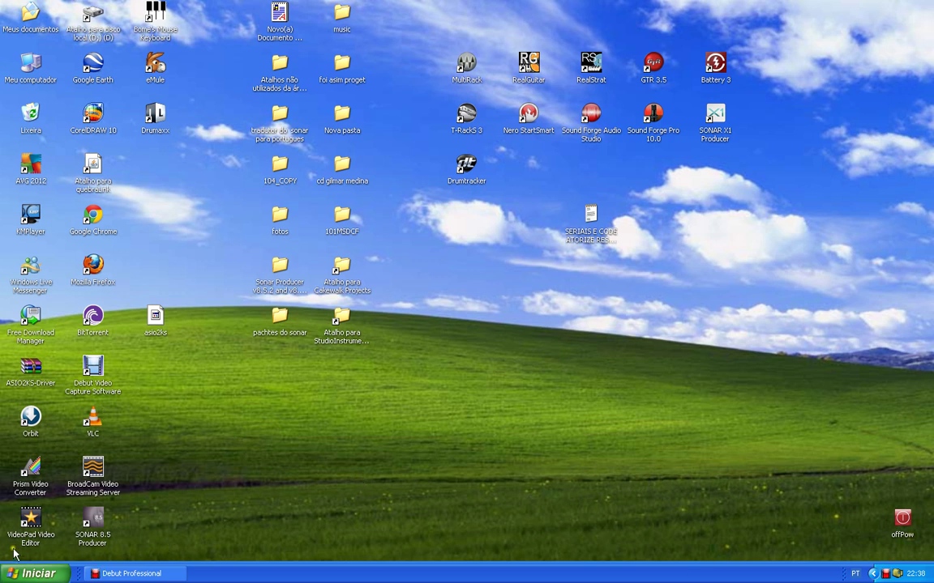
Step: Start SI-String Section again from the Cakewalk Studio Instruments program group
{"action": "left_click", "coordinate": [37, 572]}
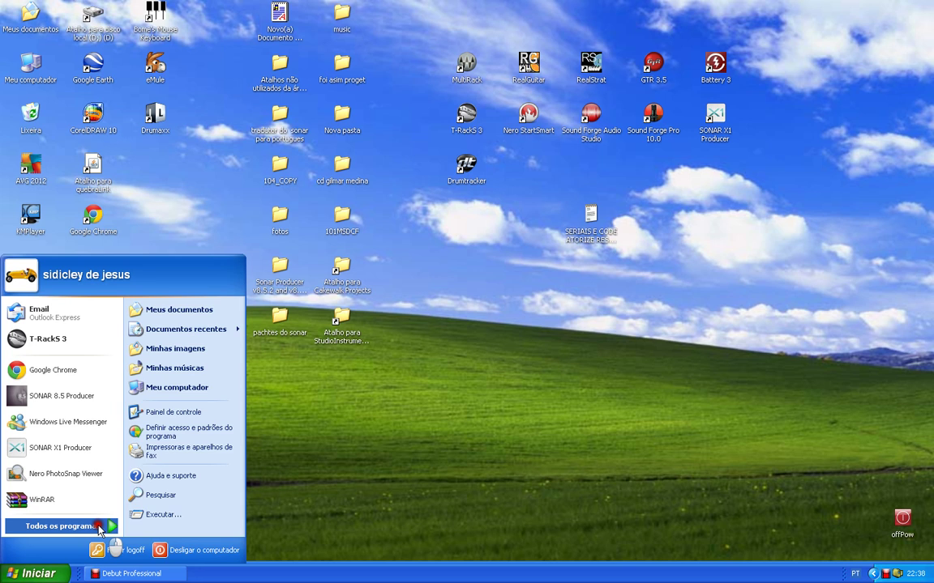
{"action": "left_click", "coordinate": [99, 526]}
{"action": "mouse_move", "coordinate": [255, 237]}
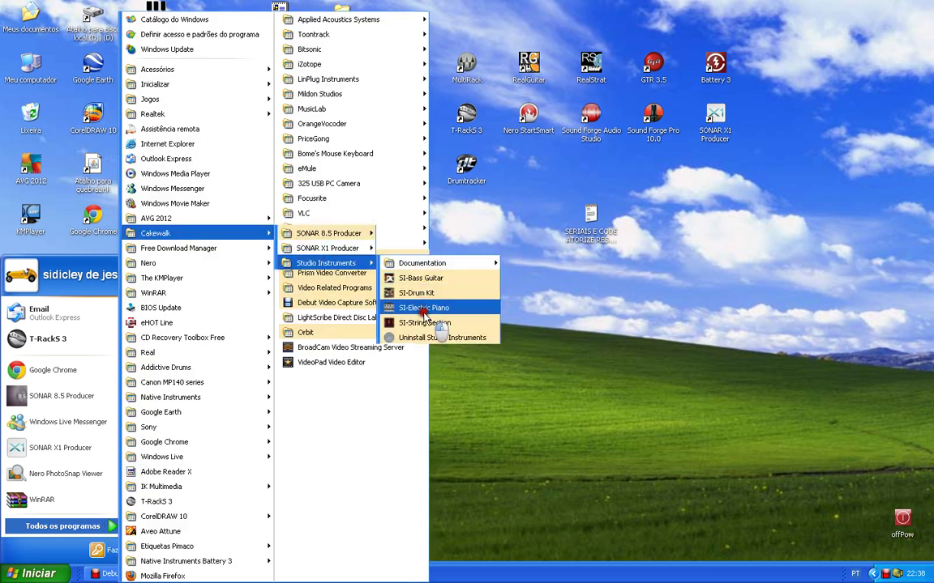
{"action": "left_click", "coordinate": [420, 323]}
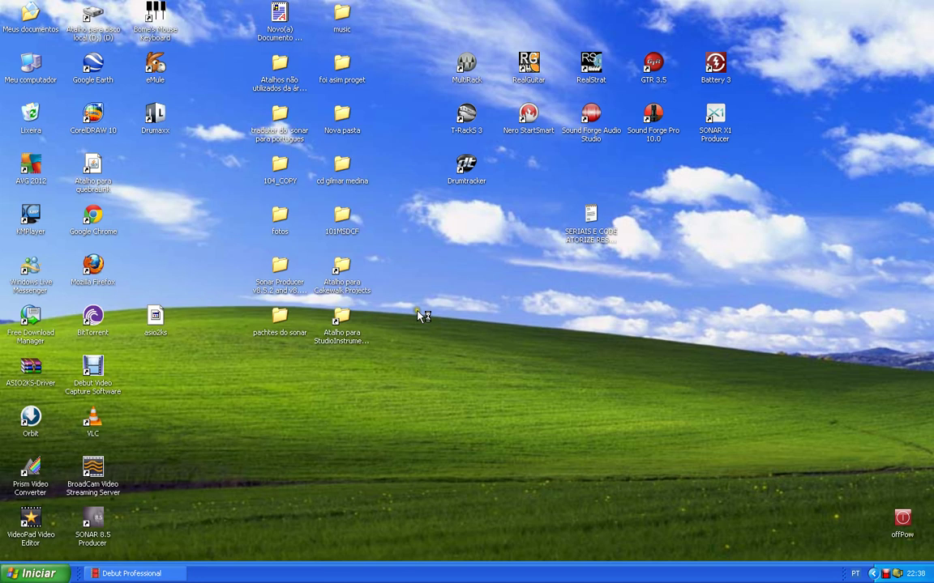